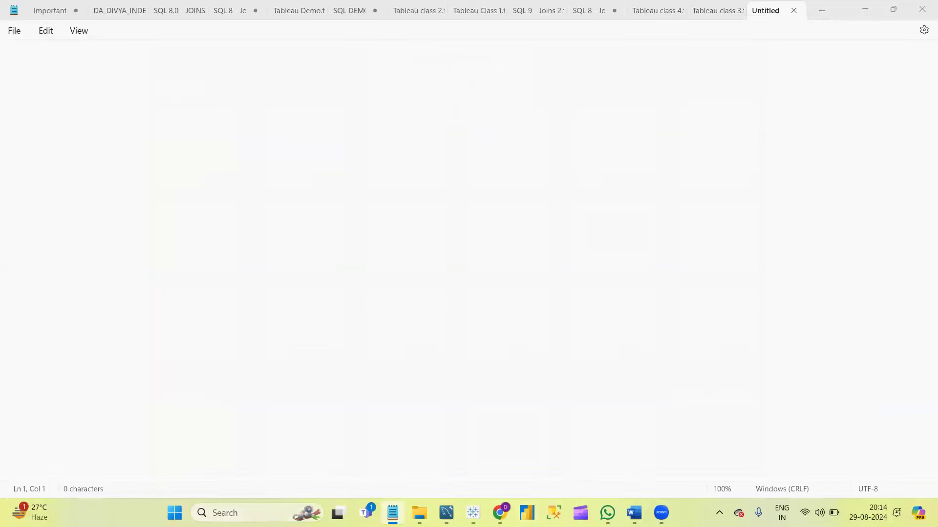
# Launch Excel and create a new blank workbook
pyautogui.click(225, 513)
pyautogui.write('exce')
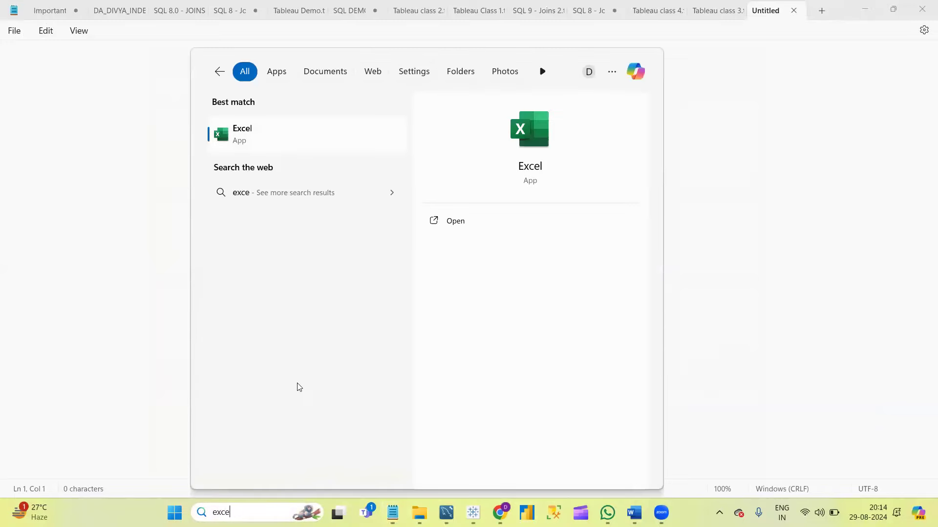
pyautogui.press('Escape')
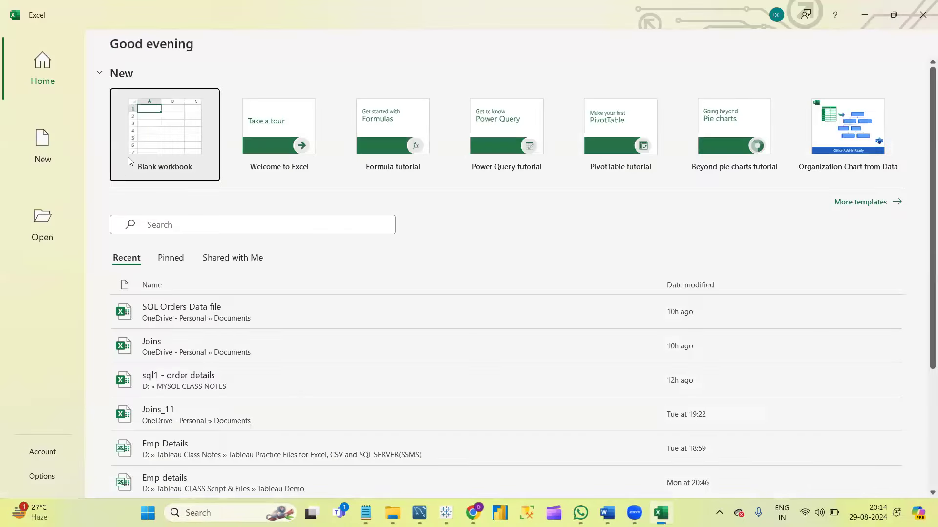
pyautogui.click(149, 147)
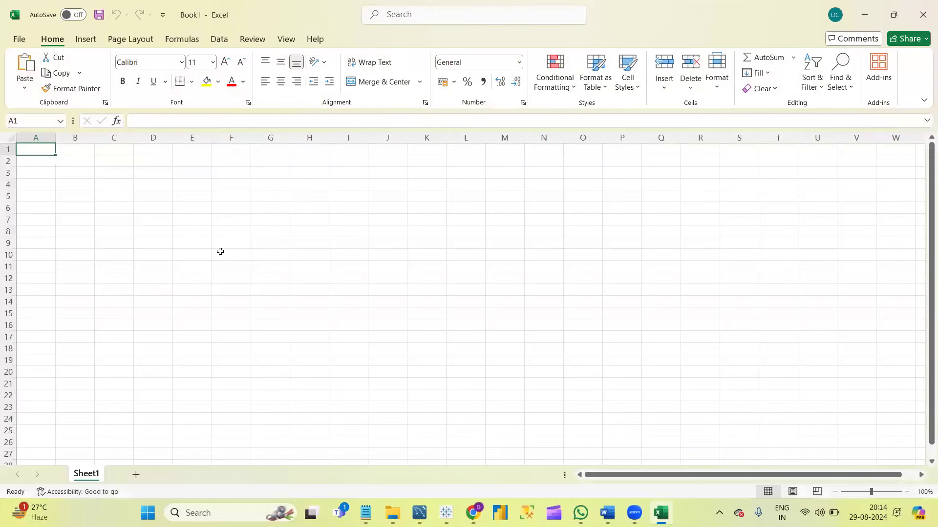
# Enter the heading "Tableau Axis" in cell E4 of the blank sheet
pyautogui.click(198, 207)
pyautogui.scroll(3, 198, 207)
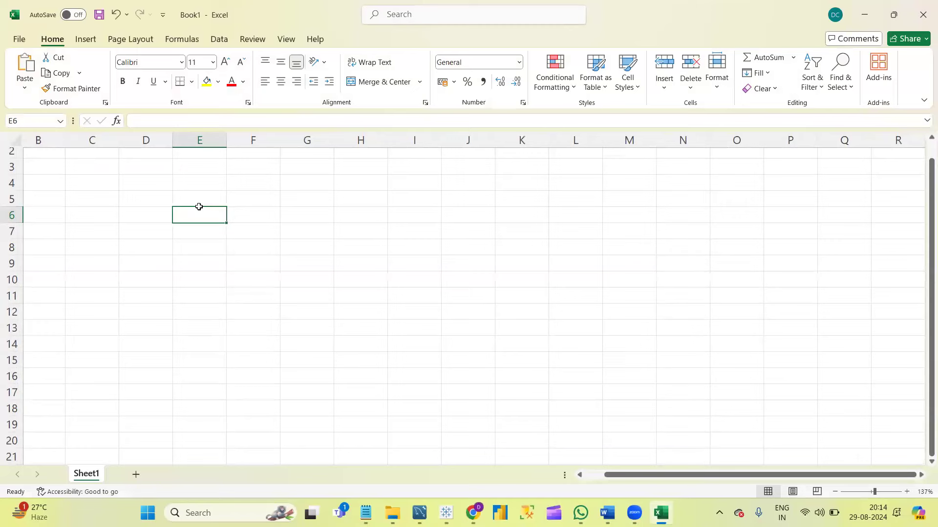
pyautogui.scroll(-1, 199, 207)
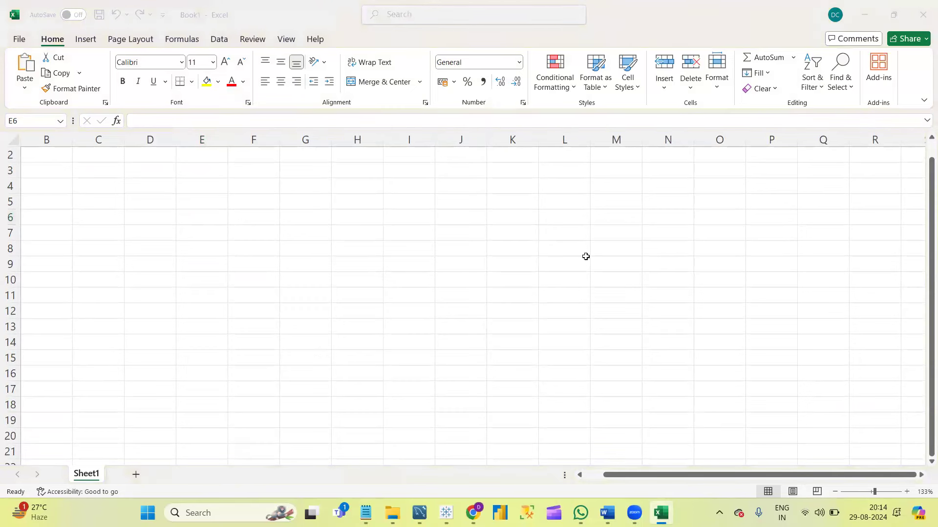
pyautogui.click(202, 188)
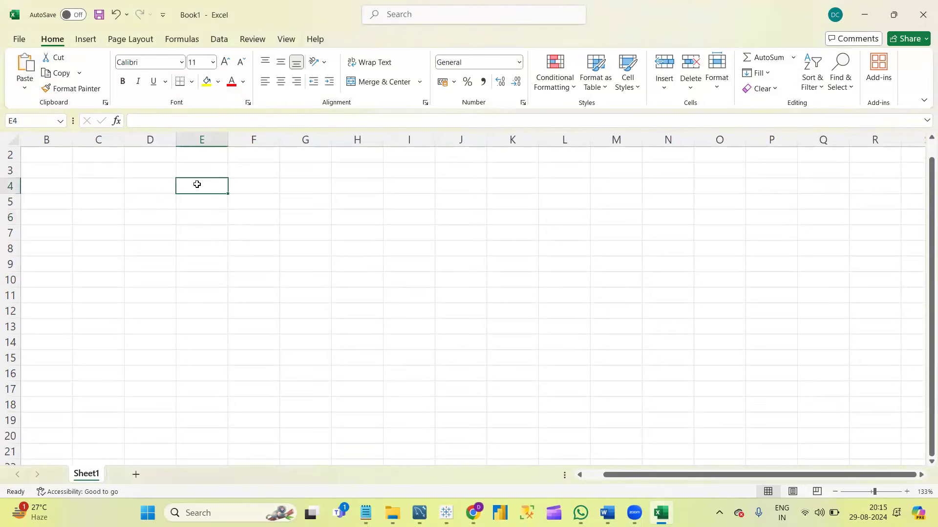
pyautogui.write('Tablea')
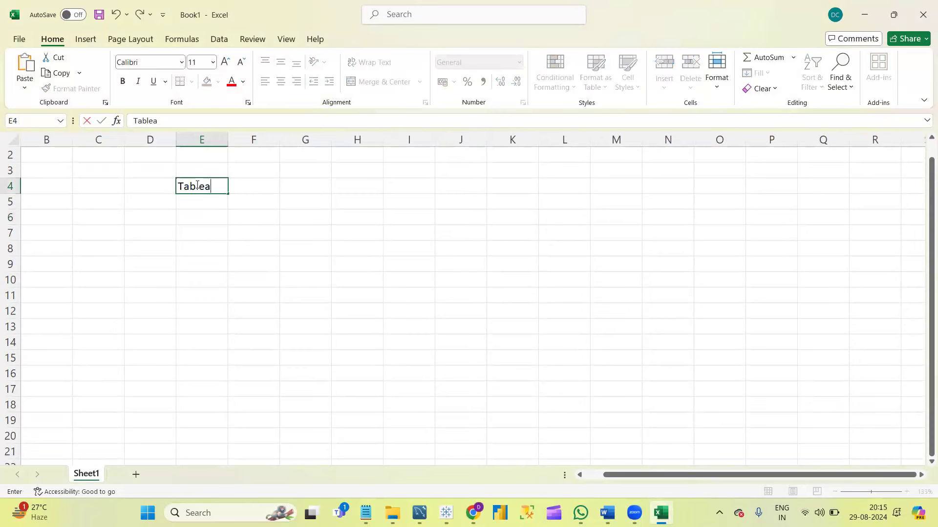
pyautogui.write('u Axis')
pyautogui.click(228, 215)
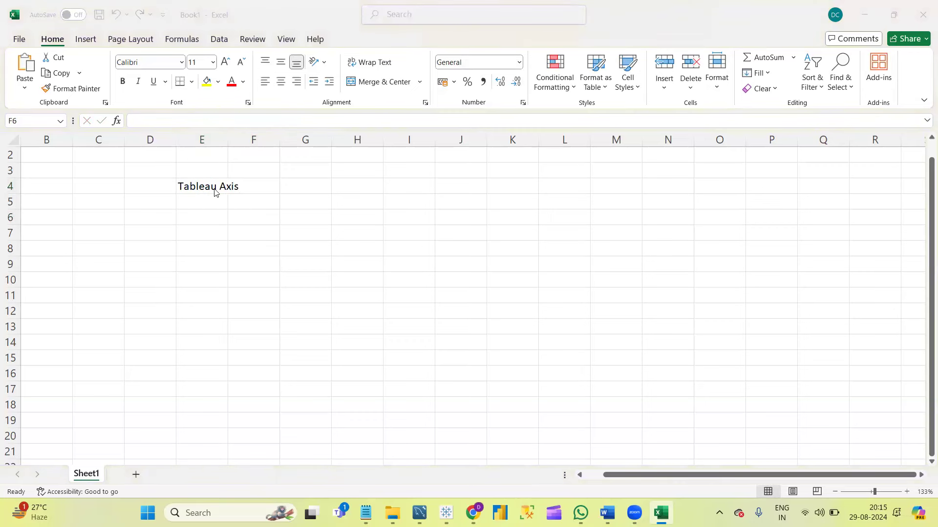
pyautogui.scroll(4, 218, 224)
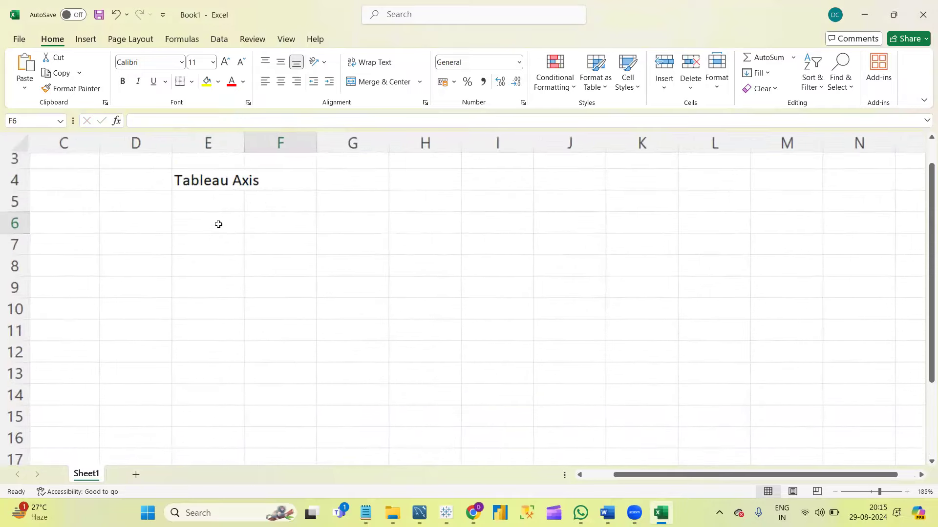
pyautogui.click(184, 231)
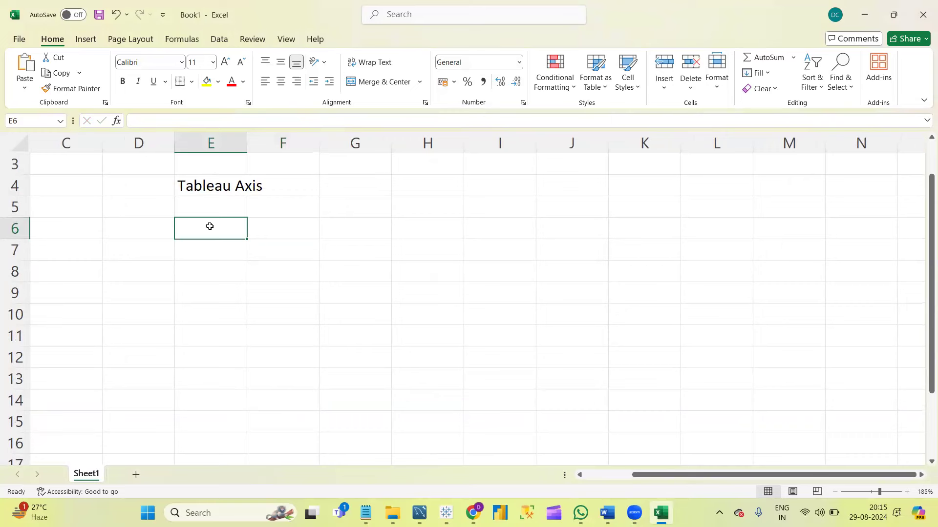
# Switch to Tableau, connect to the Emp Details Excel file and open the Sheet 1 worksheet
pyautogui.click(446, 512)
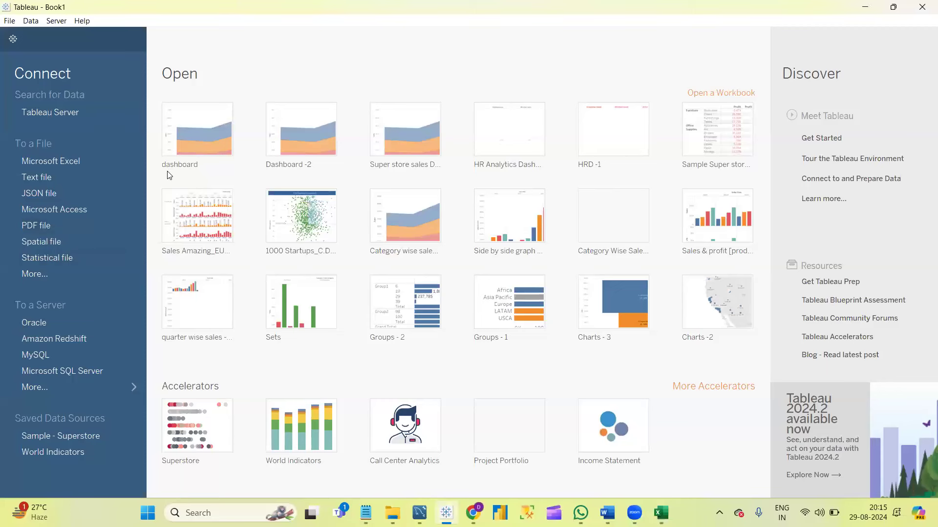
pyautogui.click(66, 162)
pyautogui.click(268, 204)
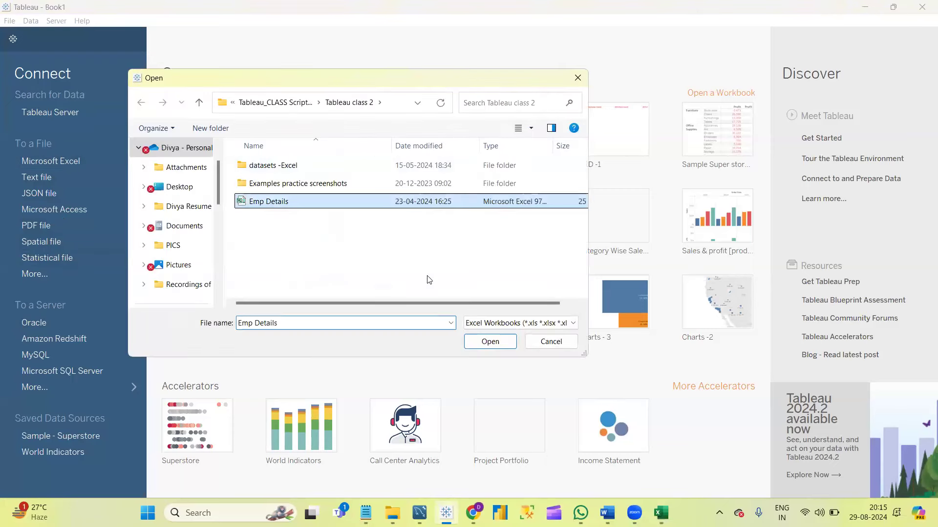
pyautogui.click(490, 341)
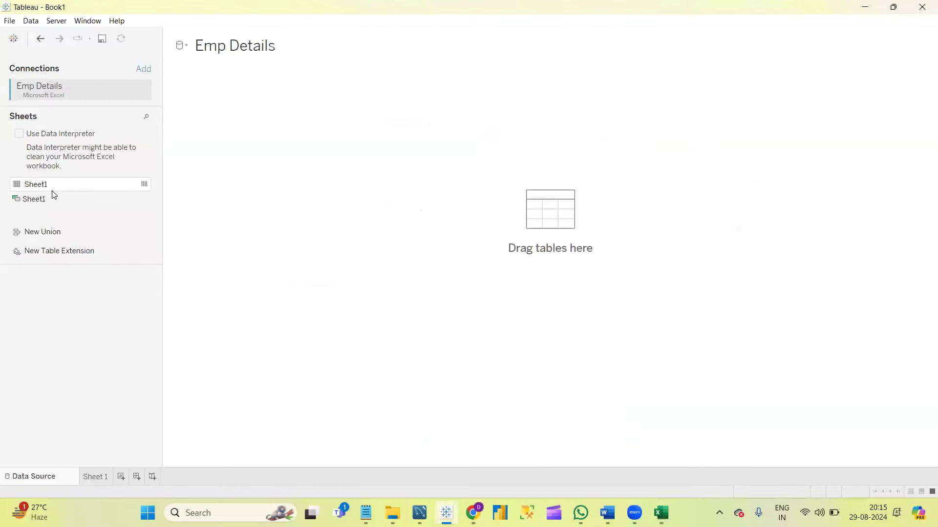
pyautogui.click(101, 483)
pyautogui.click(51, 126)
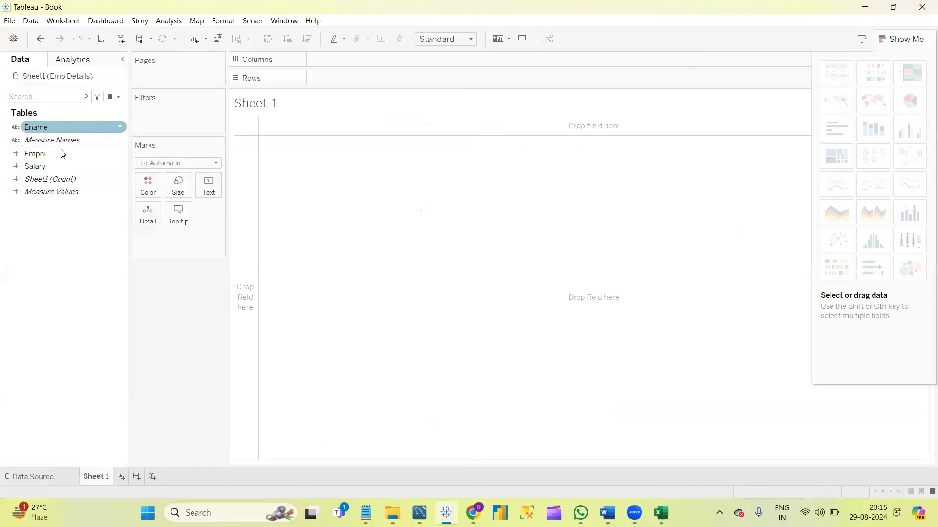
pyautogui.click(73, 166)
pyautogui.click(56, 195)
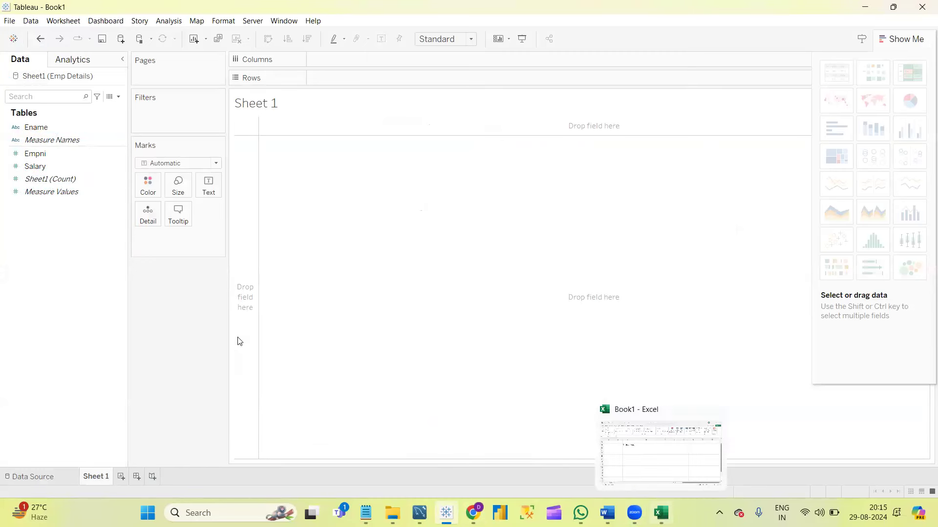
pyautogui.click(78, 156)
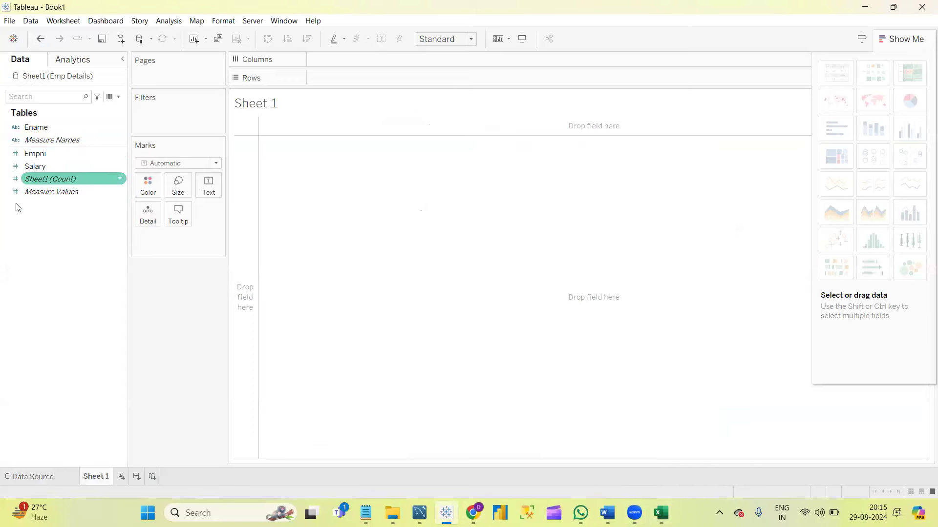
# Switch to Excel and enter "working with measures" in cell E6
pyautogui.click(660, 512)
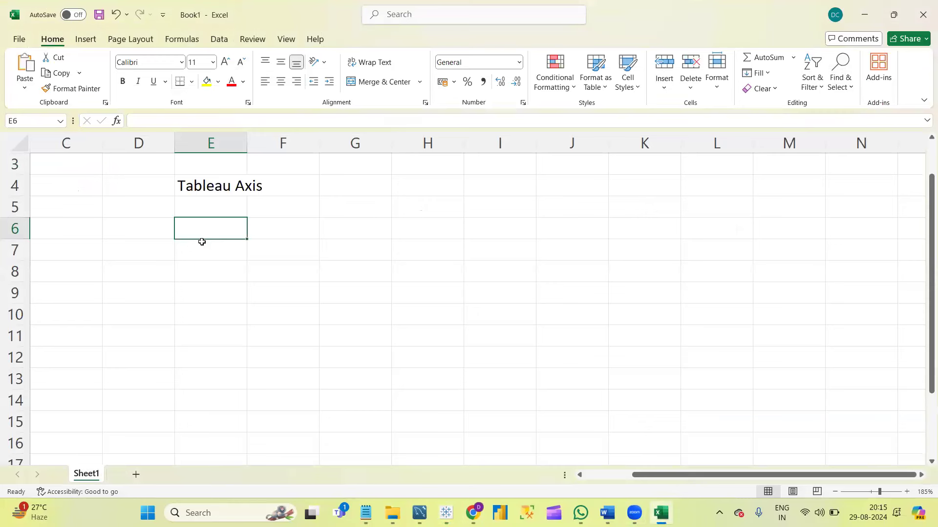
pyautogui.write('wor')
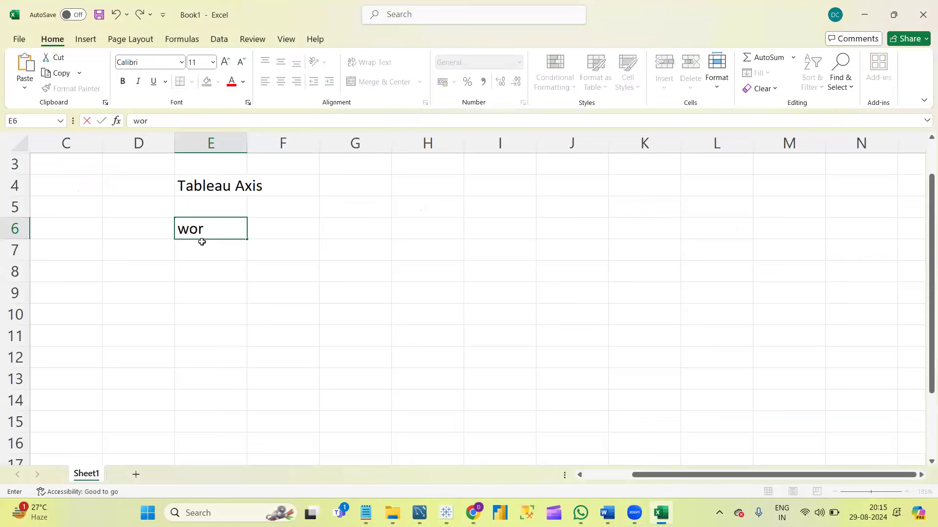
pyautogui.write('king wit')
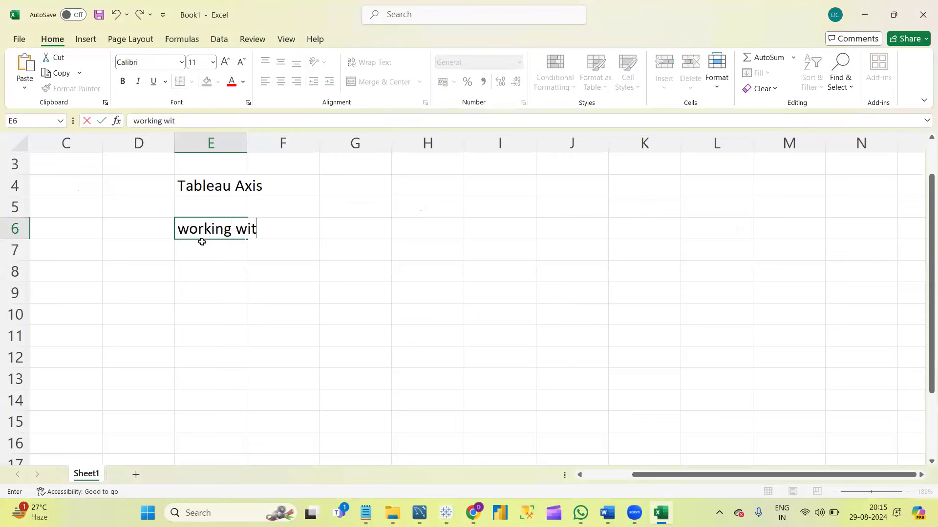
pyautogui.write('h measures')
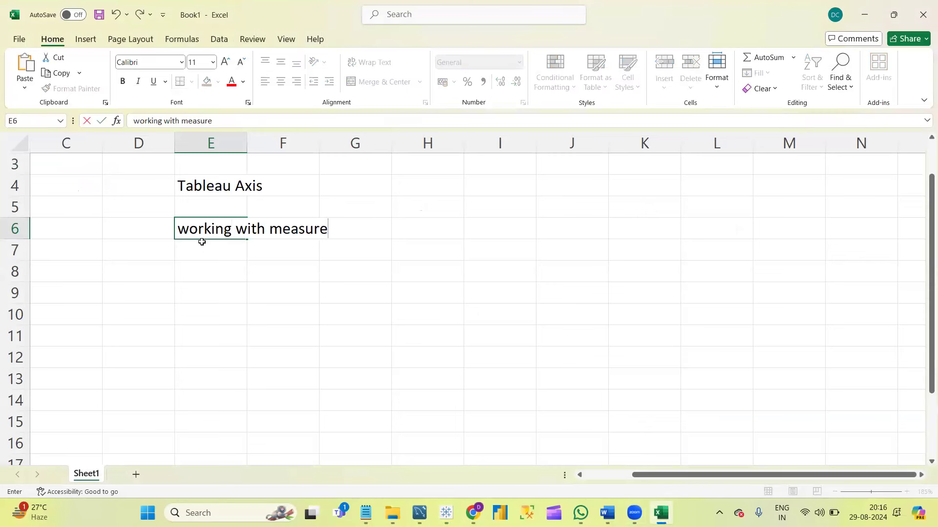
pyautogui.press('Return')
pyautogui.press('Return')
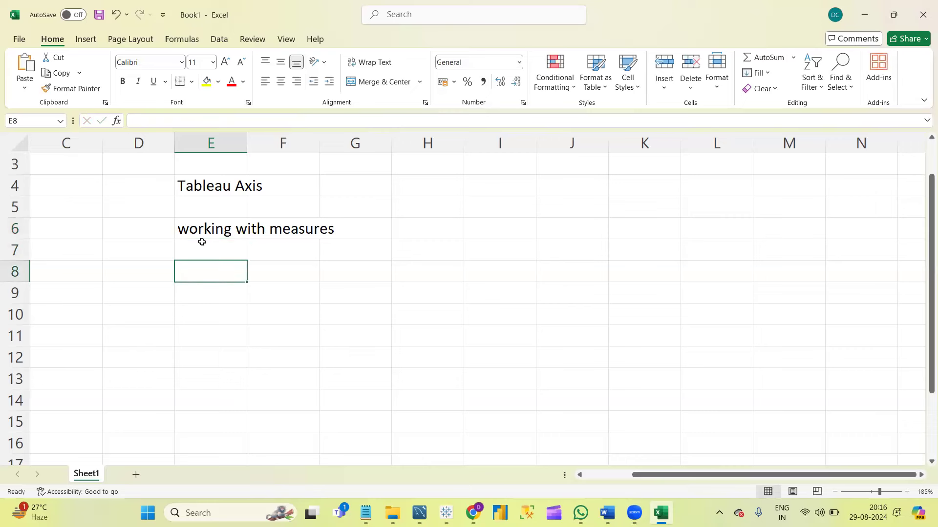
# List the axis types Individual Axis, Blended Axis and Dual Axis in cells E8 to E10
pyautogui.write('Ind')
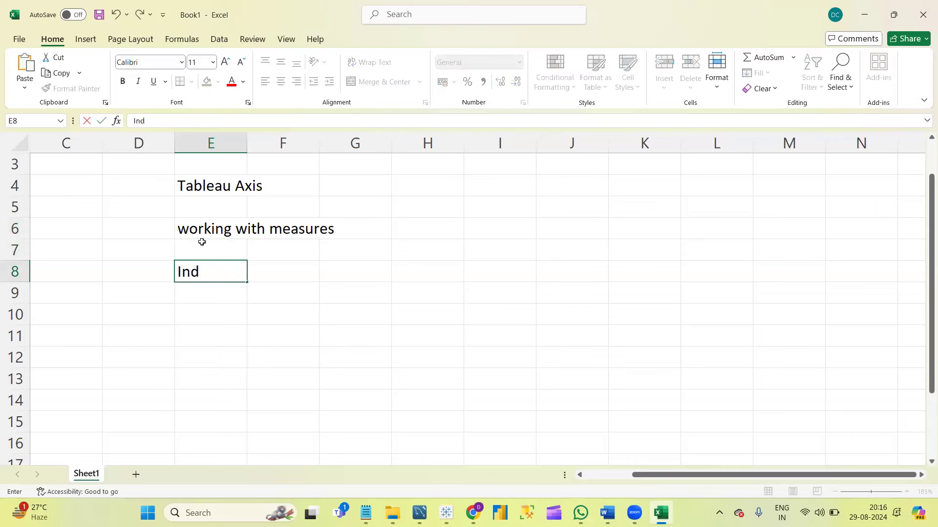
pyautogui.write('ividual Axis')
pyautogui.press('Return')
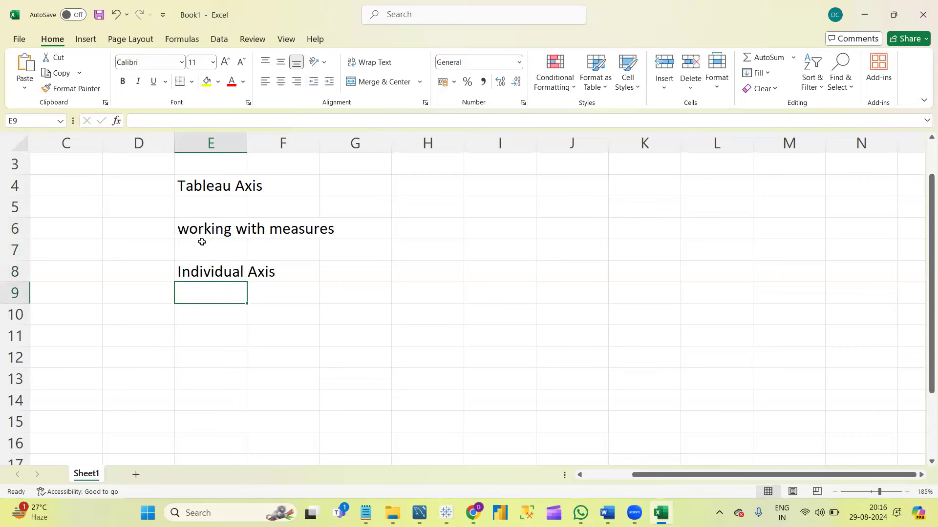
pyautogui.write('Blende')
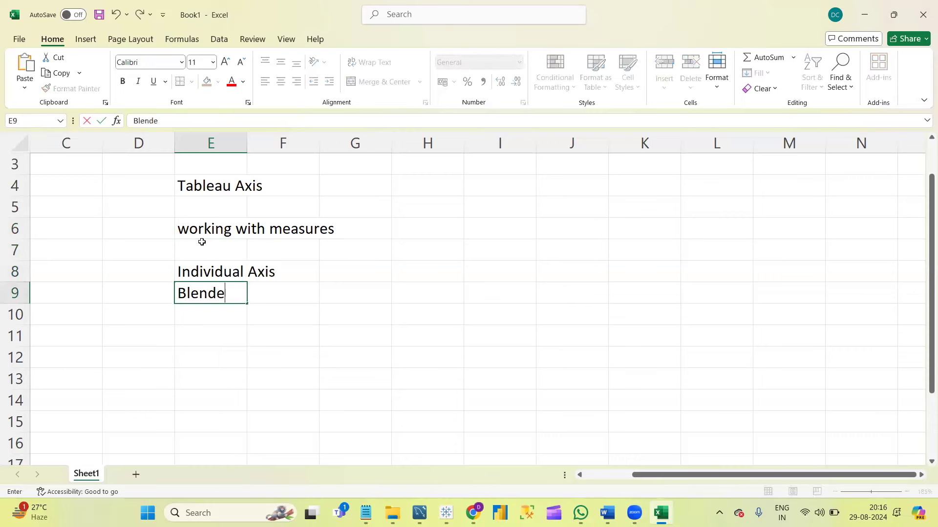
pyautogui.write('d Axis')
pyautogui.press('Return')
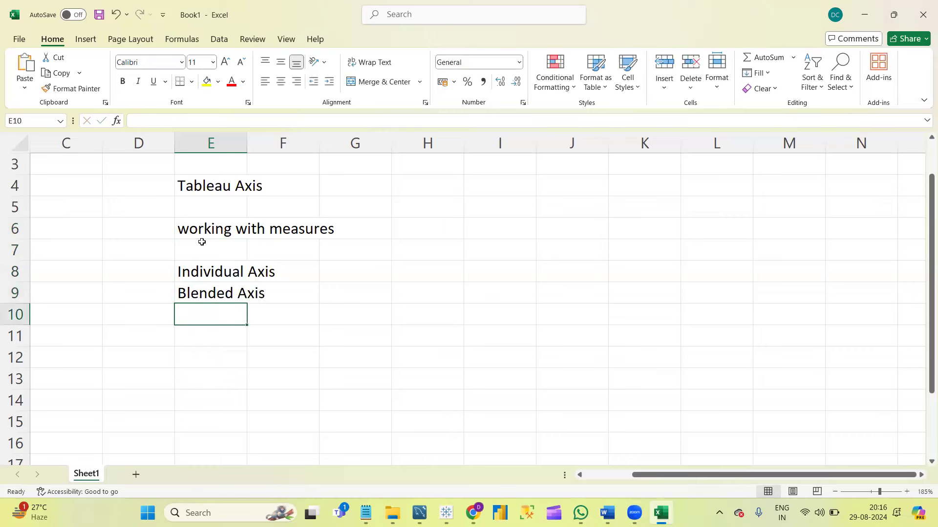
pyautogui.write('Dual')
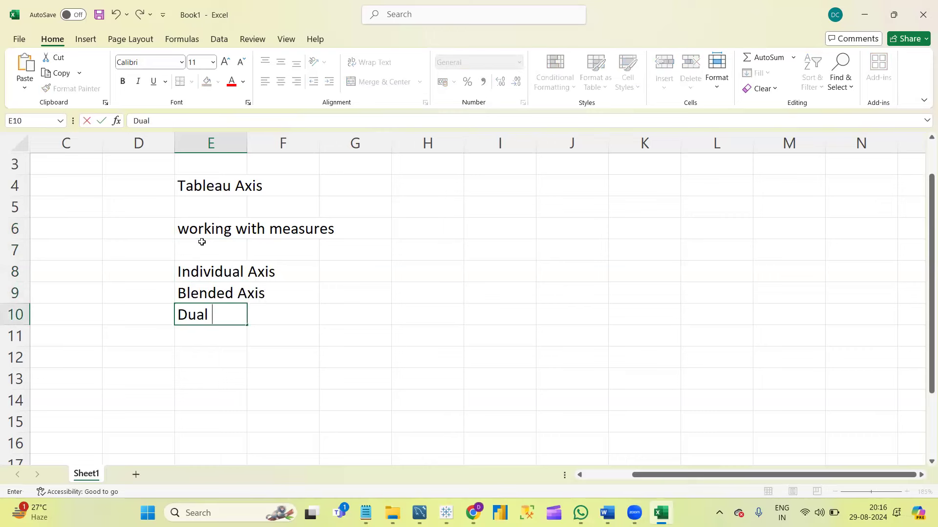
pyautogui.write(' Axis')
pyautogui.click(327, 293)
pyautogui.click(268, 270)
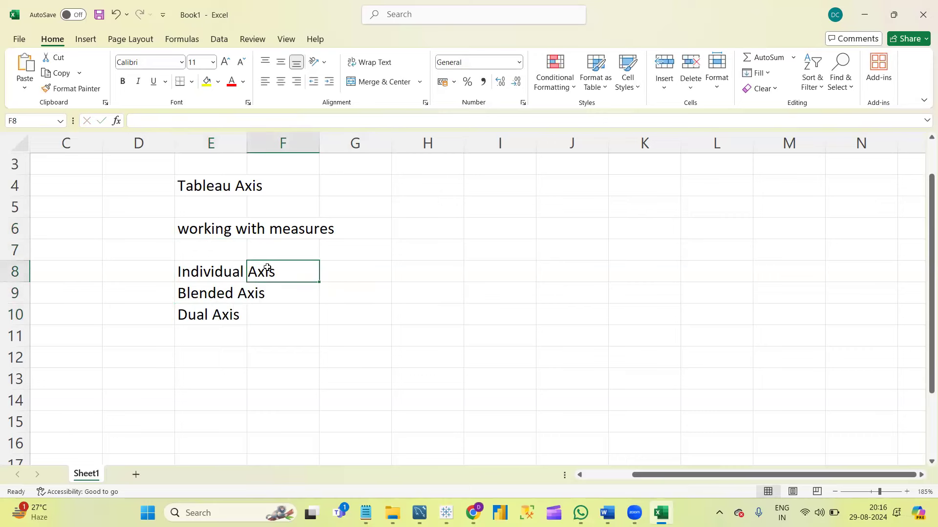
pyautogui.click(269, 299)
pyautogui.click(259, 314)
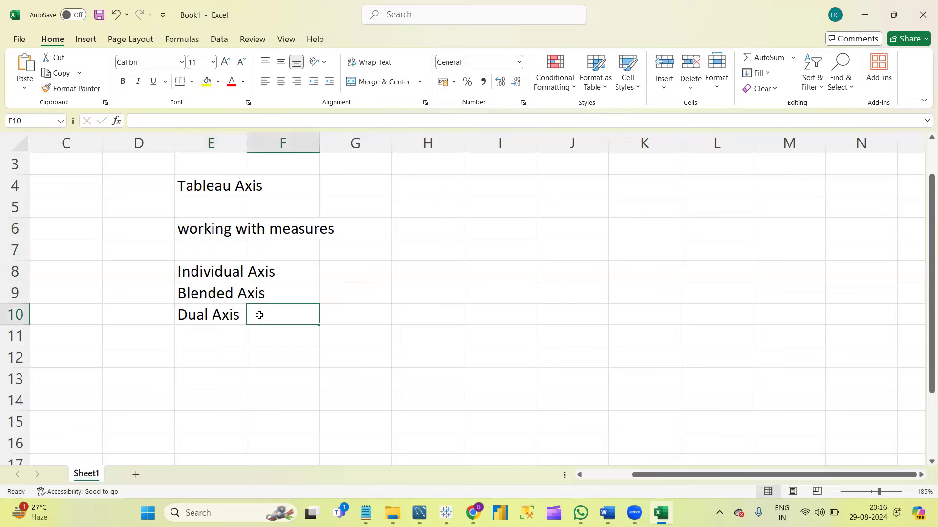
pyautogui.moveTo(179, 271); pyautogui.dragTo(267, 315)
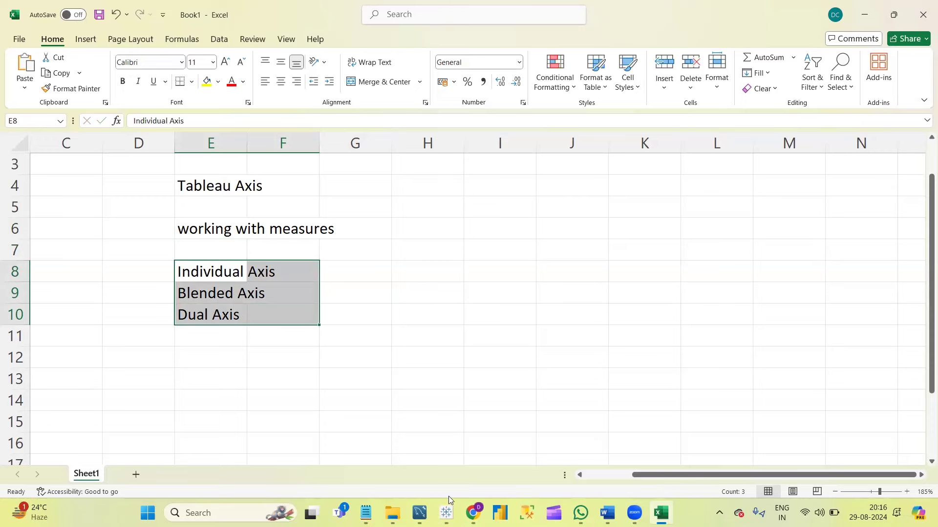
# Switch to Tableau and create a new workbook
pyautogui.click(446, 513)
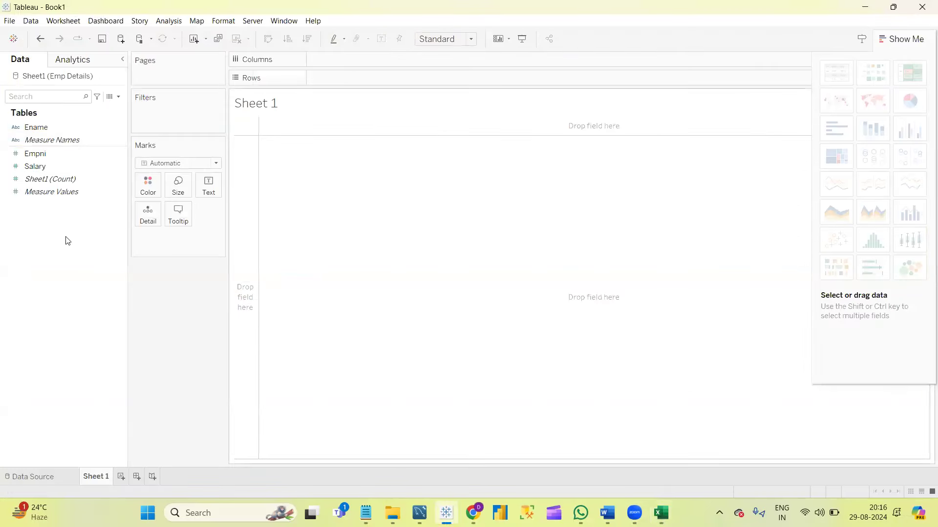
pyautogui.click(9, 21)
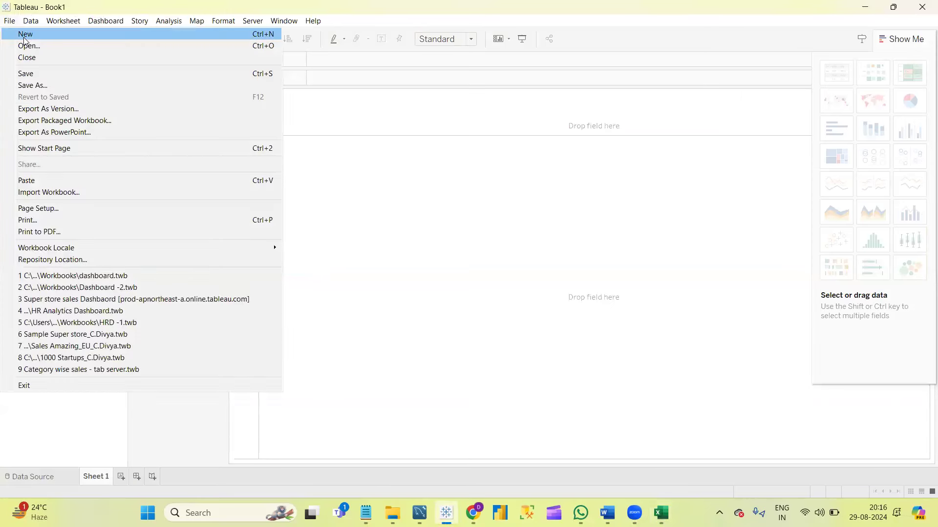
pyautogui.press('Escape')
pyautogui.moveTo(661, 513)
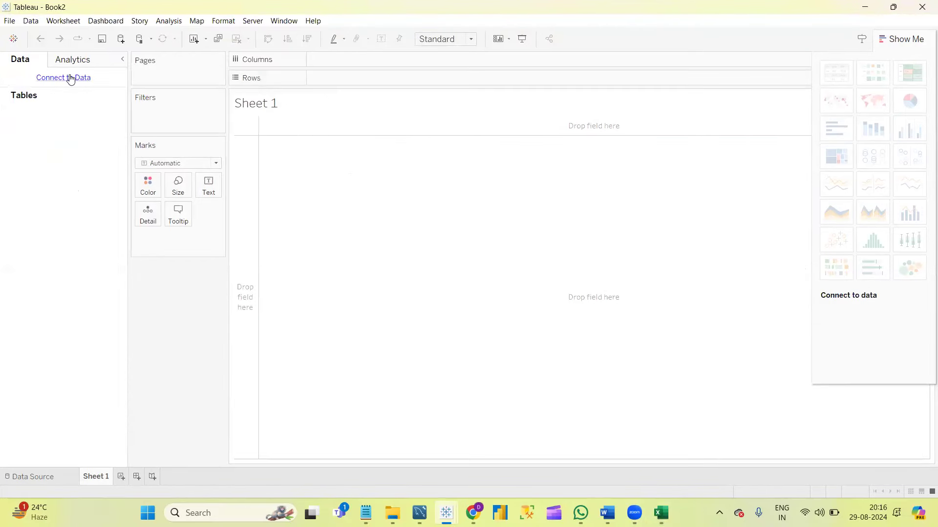
# Connect the workbook to Microsoft SQL Server on LAPTOP-0A7CFGEH\SQLEXPRESS using Windows Authentication
pyautogui.click(71, 79)
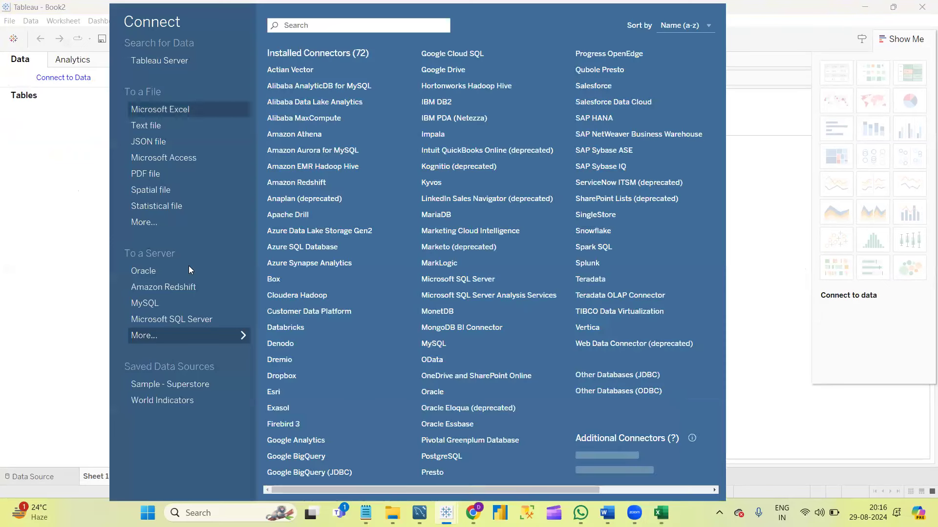
pyautogui.click(189, 318)
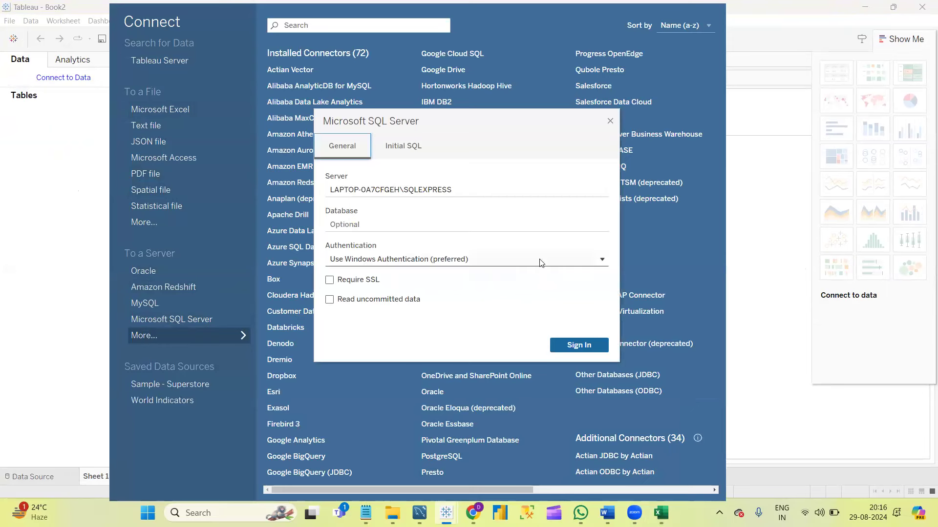
pyautogui.moveTo(457, 190); pyautogui.dragTo(327, 190)
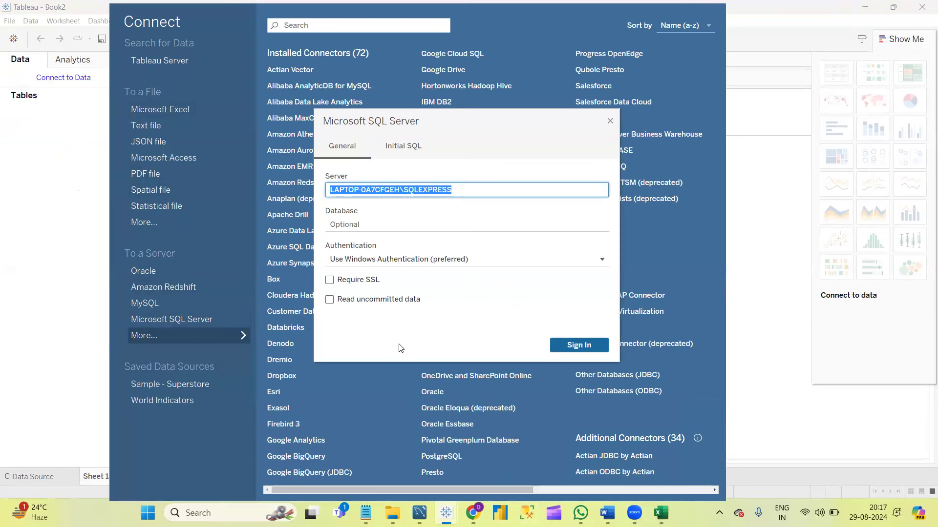
pyautogui.click(401, 326)
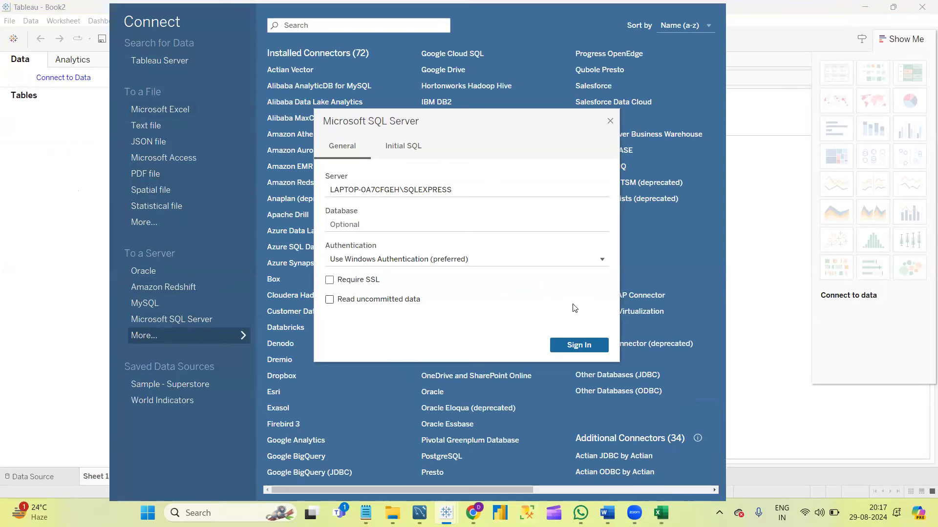
pyautogui.click(575, 343)
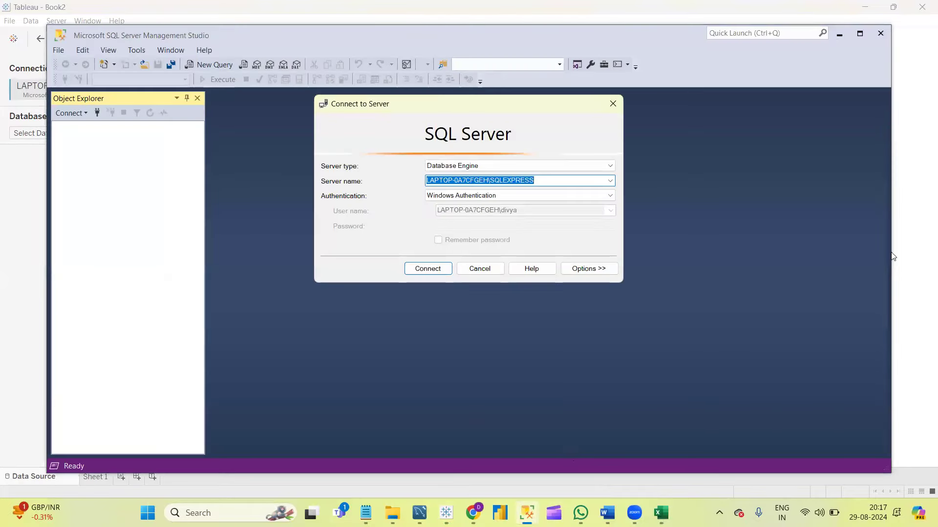
# In SQL Server Management Studio, connect to the SQLEXPRESS database engine with Windows Authentication, maximize the window and list its databases
pyautogui.click(420, 275)
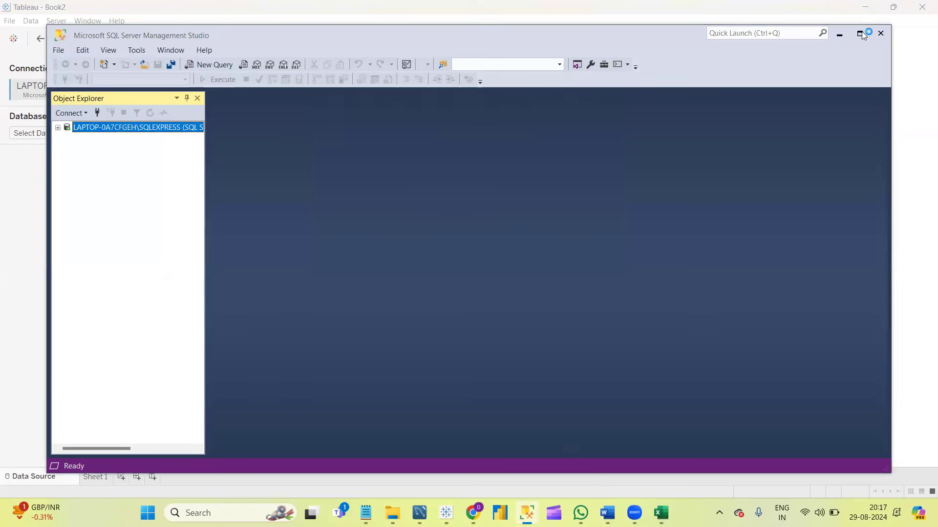
pyautogui.click(861, 33)
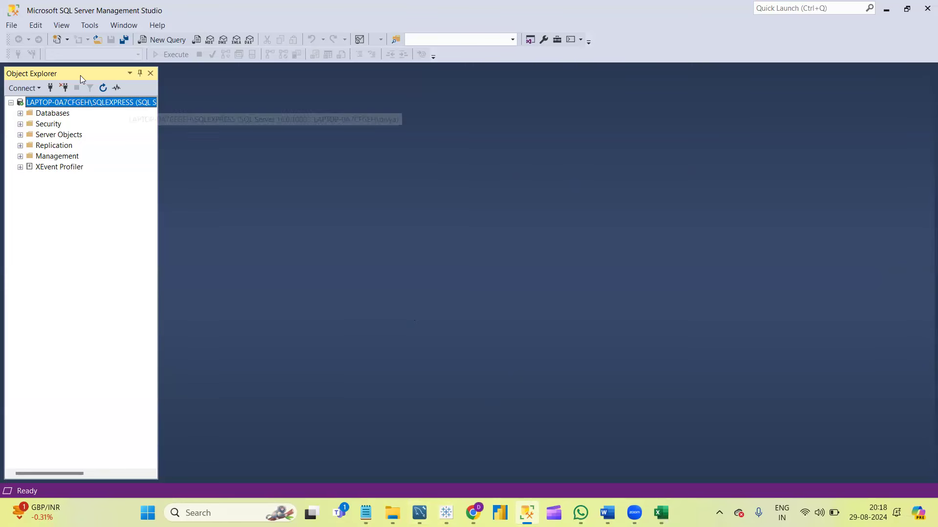
pyautogui.click(20, 114)
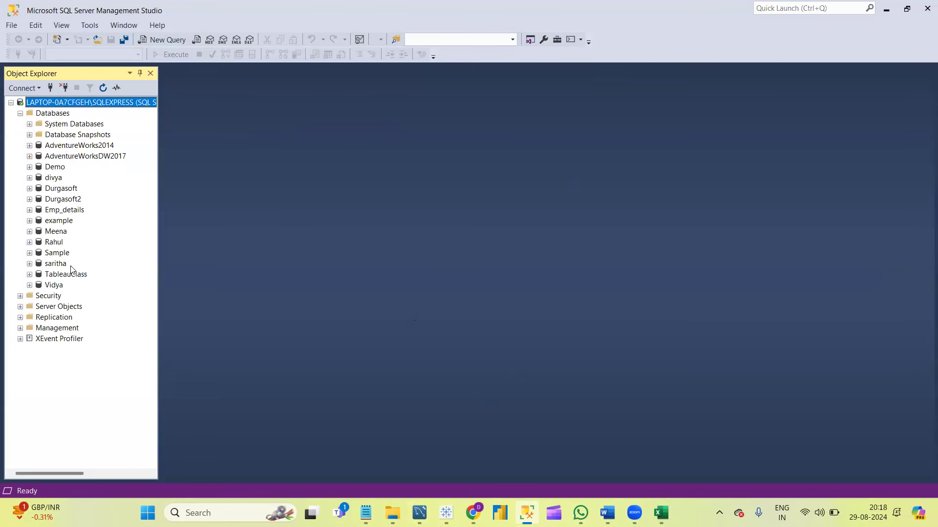
# Examine the tables of the Durgasoft2 database and expand the tables of AdventureWorksDW2017
pyautogui.click(69, 200)
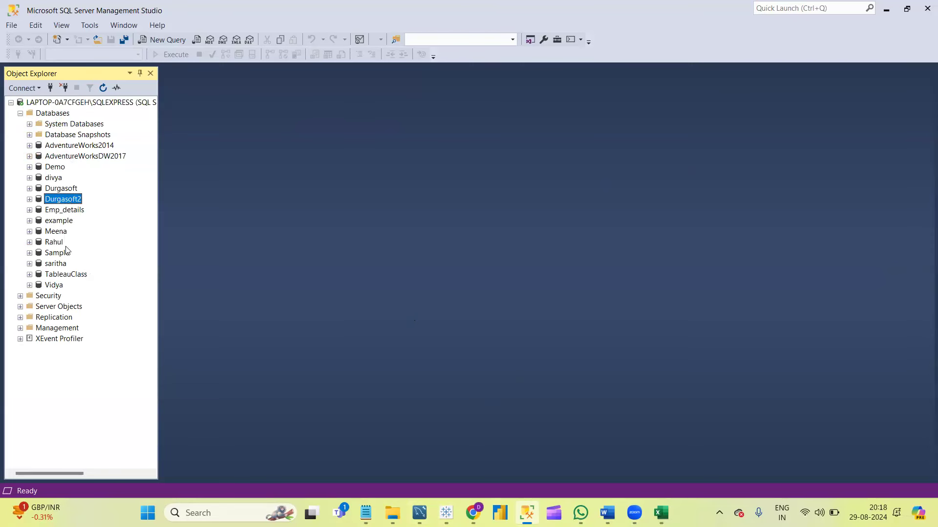
pyautogui.click(30, 199)
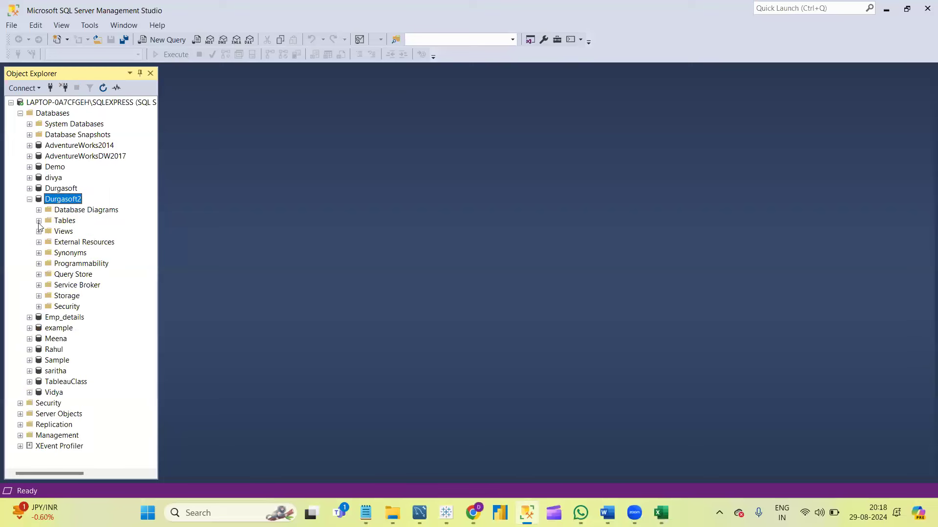
pyautogui.click(39, 221)
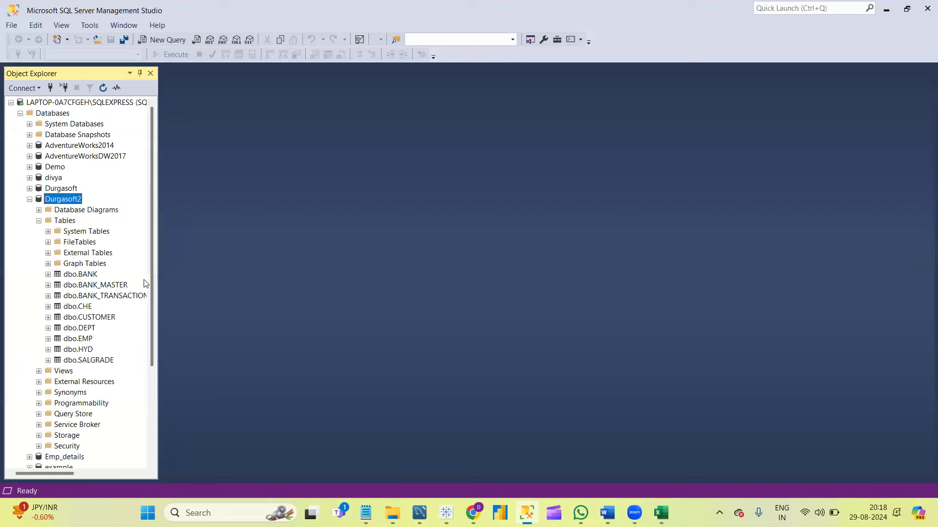
pyautogui.click(30, 199)
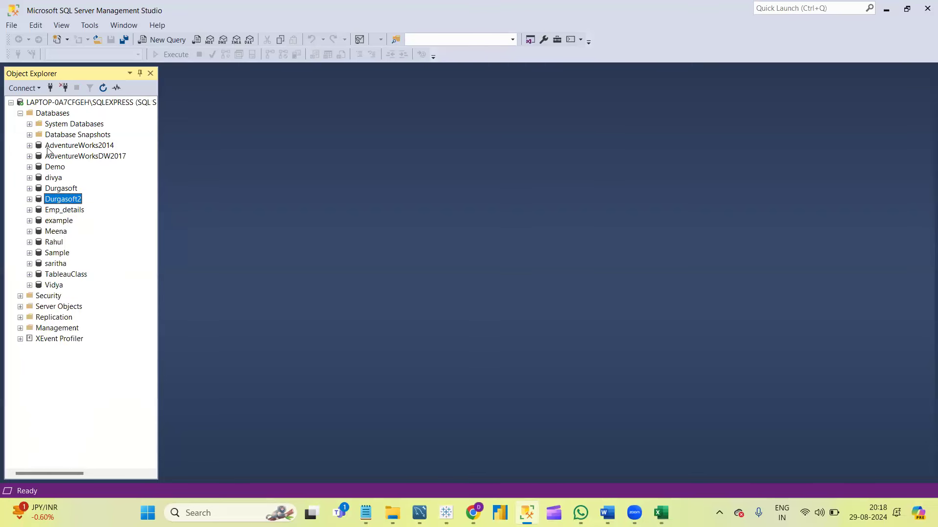
pyautogui.click(30, 157)
pyautogui.click(38, 177)
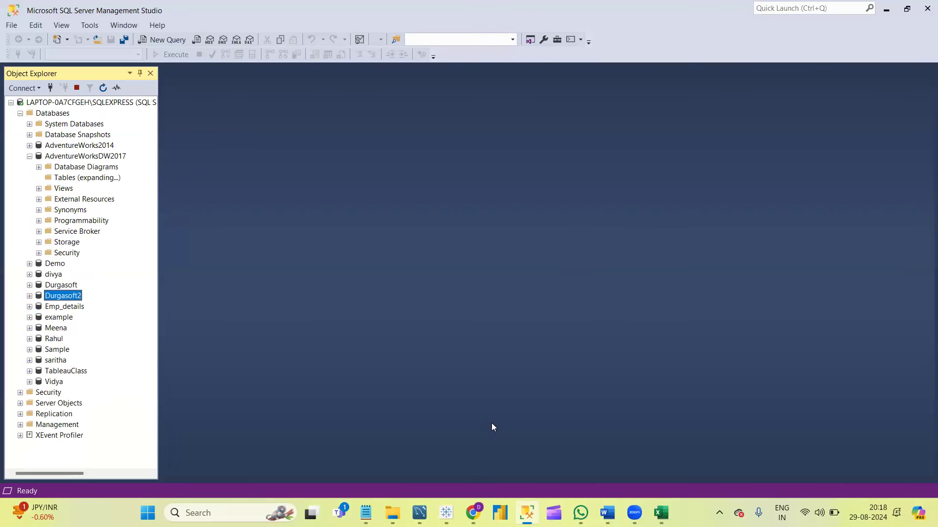
# Switch to the Tableau Book2 workbook and load the tables of the AdventureWorksDW2017 database
pyautogui.click(446, 513)
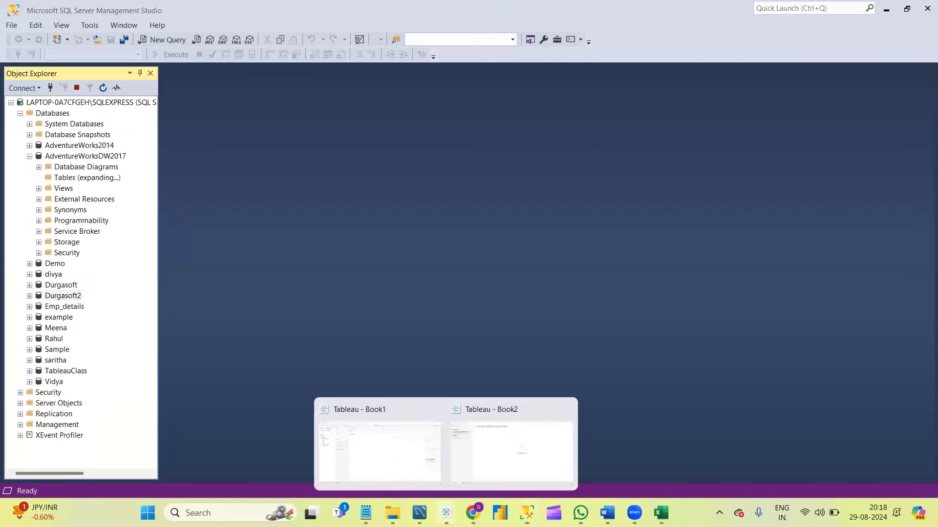
pyautogui.click(491, 467)
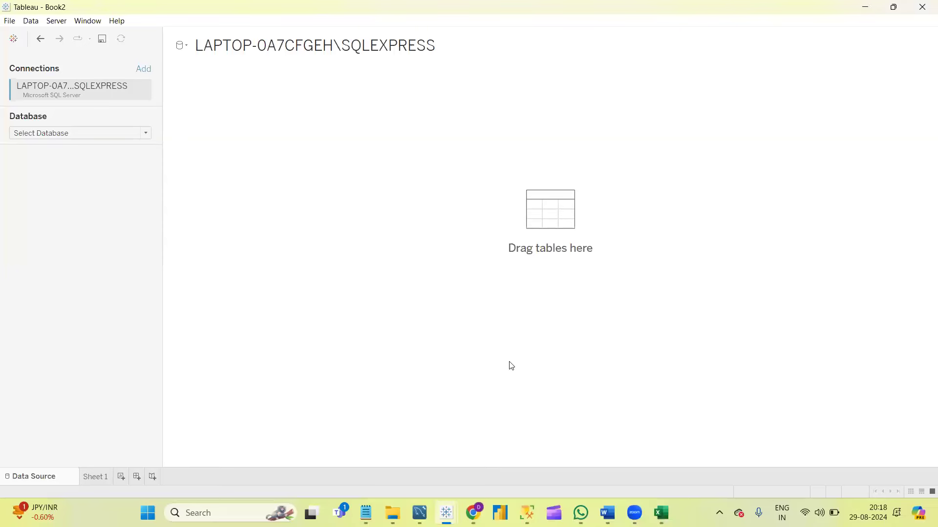
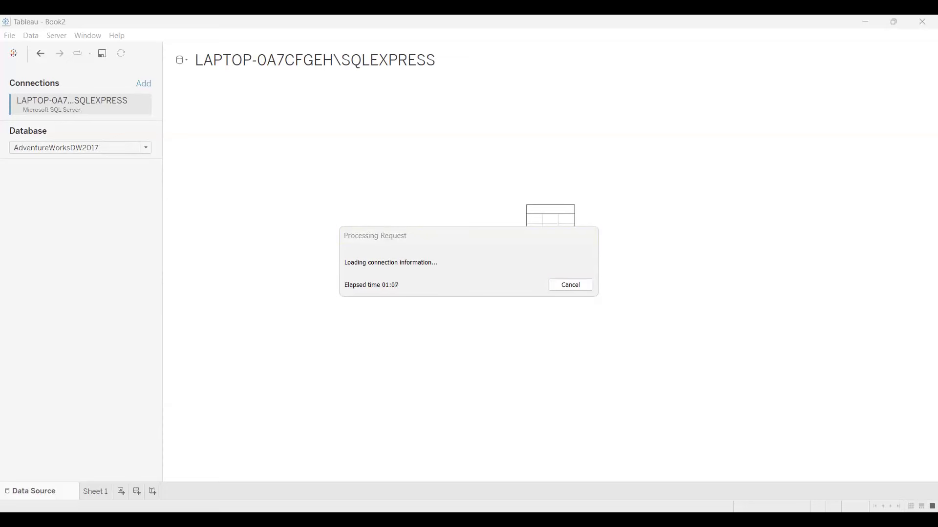
pyautogui.click(571, 285)
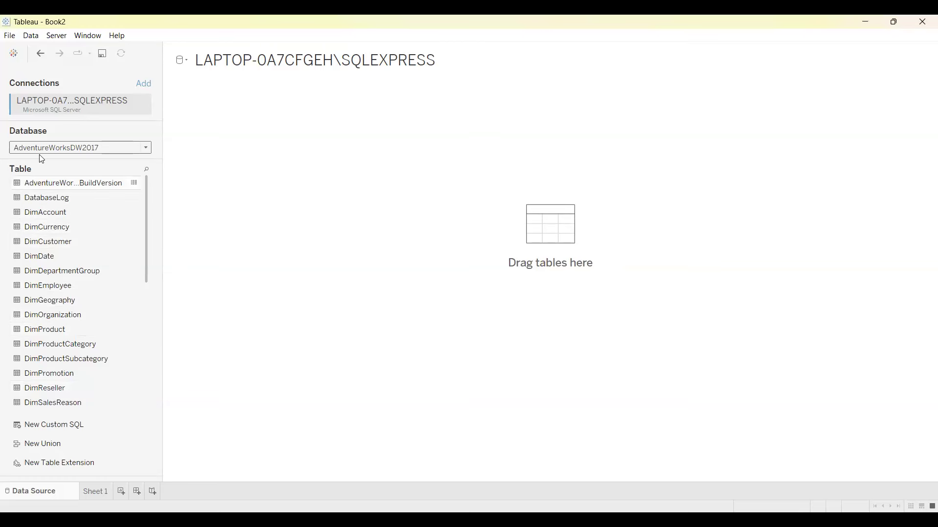
# Find the FactInternetSales table among the AdventureWorksDW2017 tables and add it to the data source
pyautogui.scroll(-6, 65, 224)
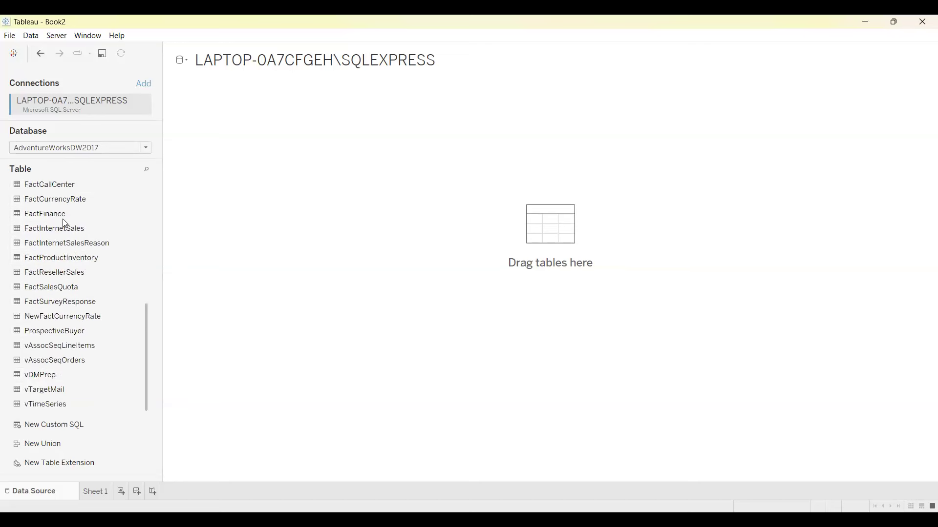
pyautogui.scroll(6, 65, 223)
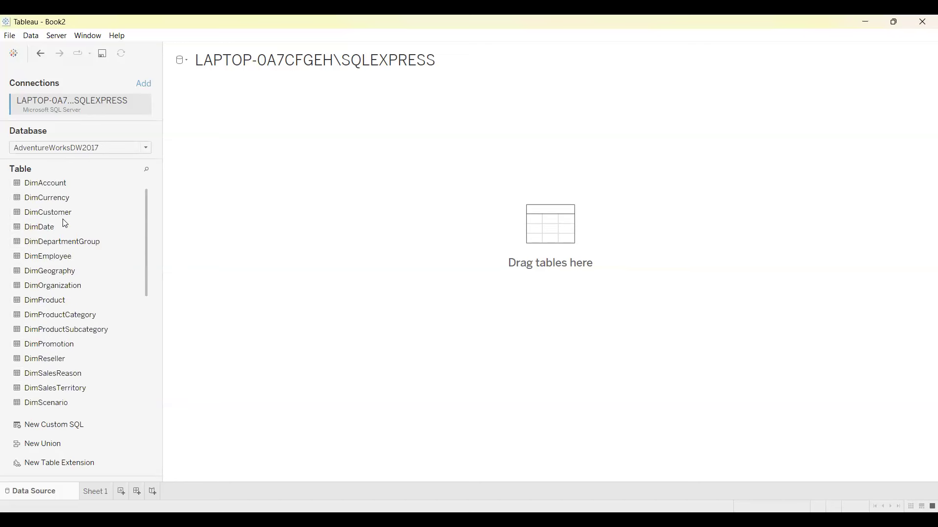
pyautogui.scroll(-5, 65, 224)
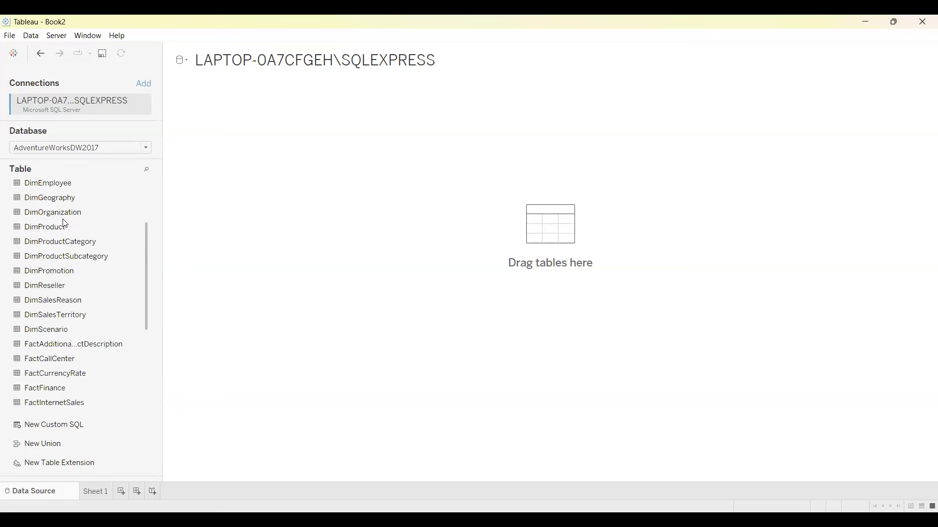
pyautogui.scroll(-6, 65, 224)
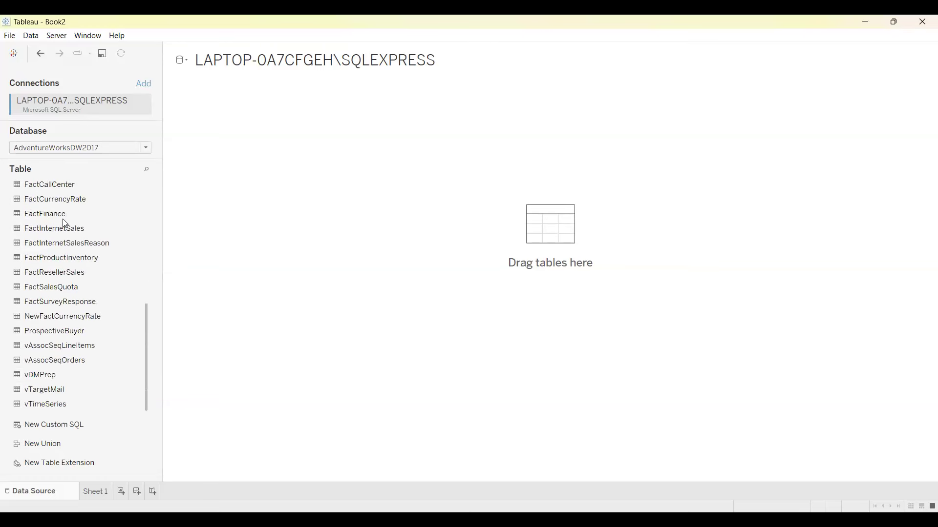
pyautogui.scroll(3, 65, 223)
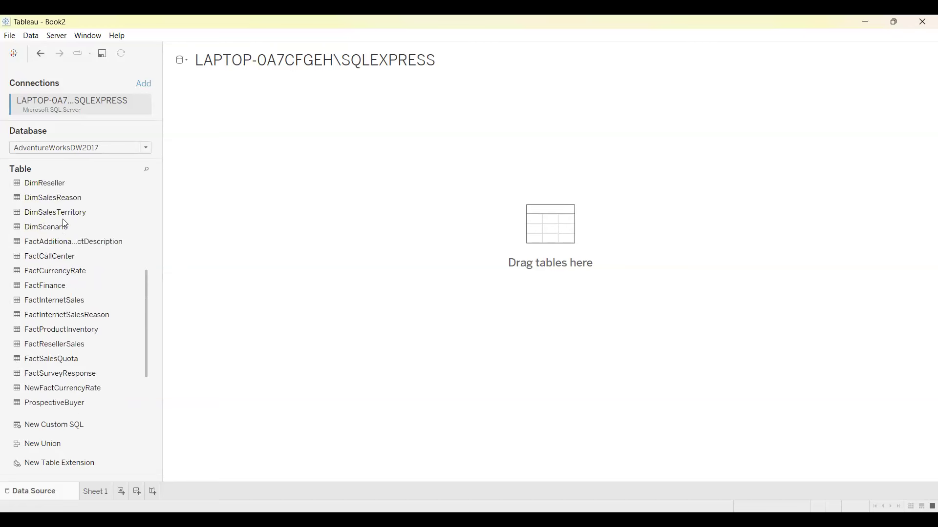
pyautogui.click(52, 303)
pyautogui.doubleClick(51, 303)
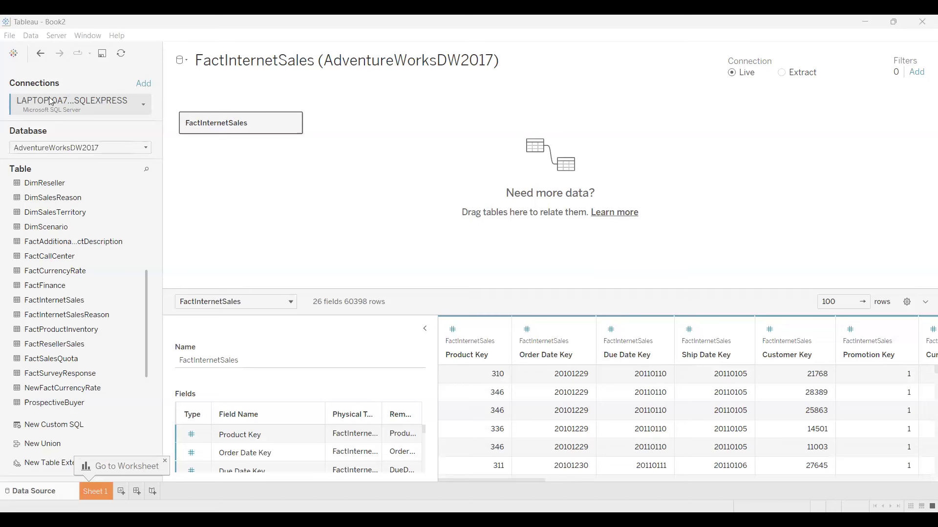
# Review the FactInternetSales data preview, and open the Sheet 1 worksheet to examine the table's dimension and measure fields
pyautogui.click(66, 99)
pyautogui.moveTo(507, 483); pyautogui.dragTo(473, 478)
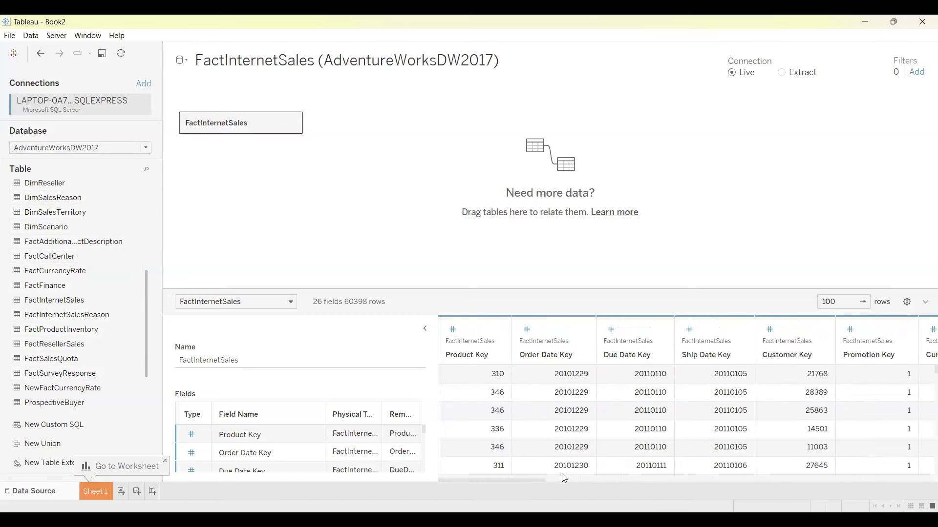
pyautogui.moveTo(539, 480); pyautogui.dragTo(453, 480)
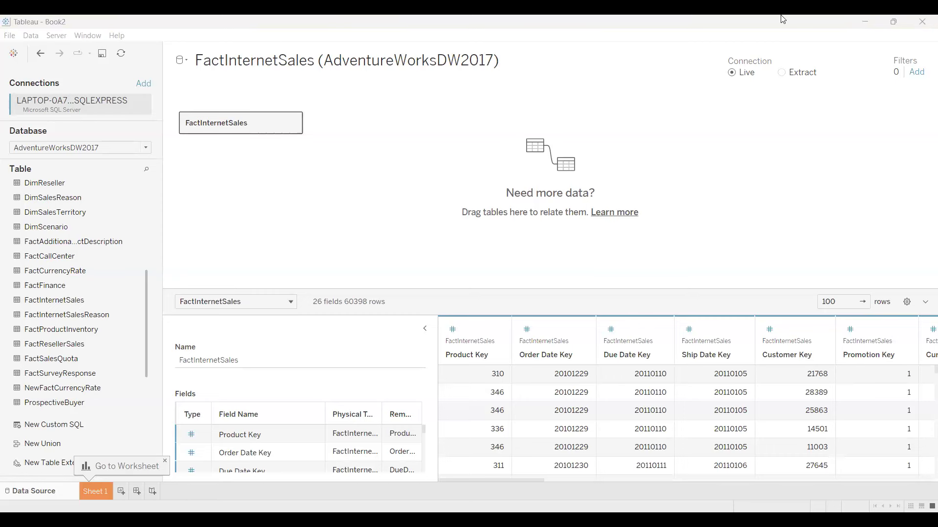
pyautogui.click(93, 494)
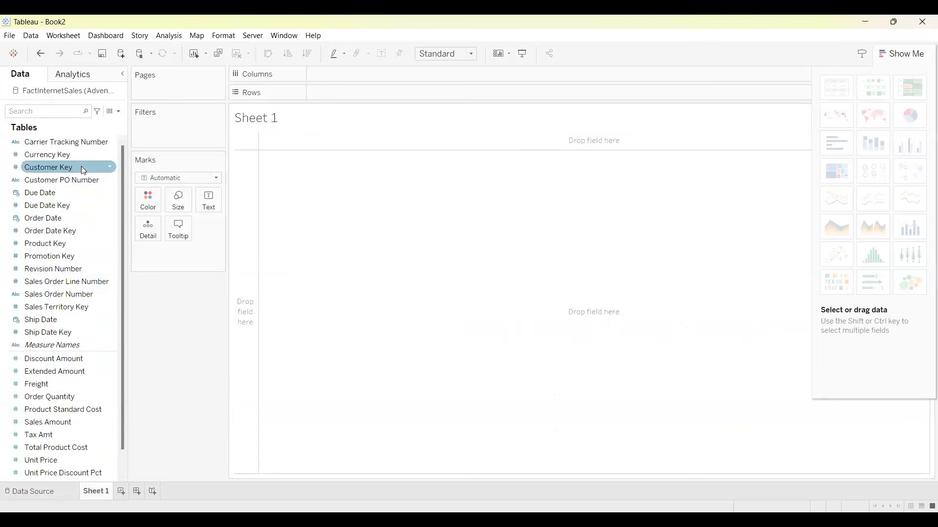
pyautogui.scroll(-1, 71, 177)
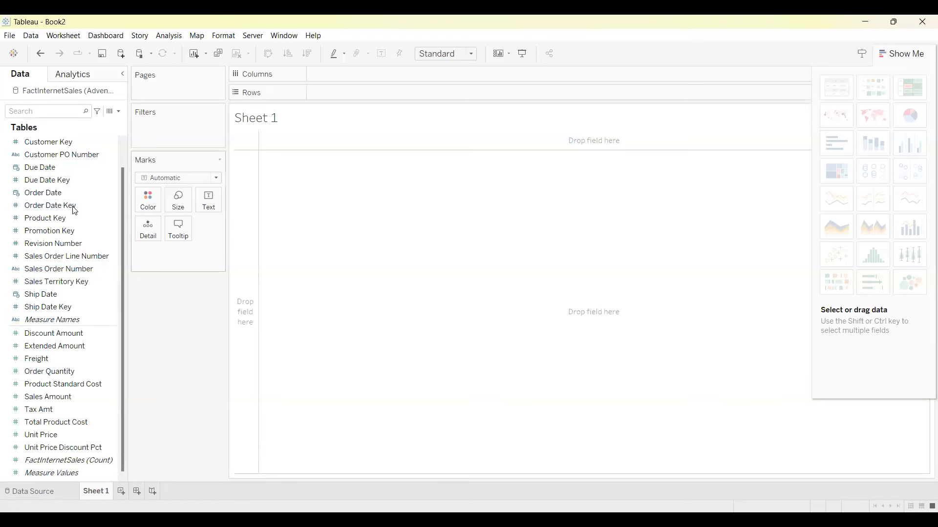
pyautogui.scroll(1, 74, 210)
pyautogui.scroll(-1, 74, 210)
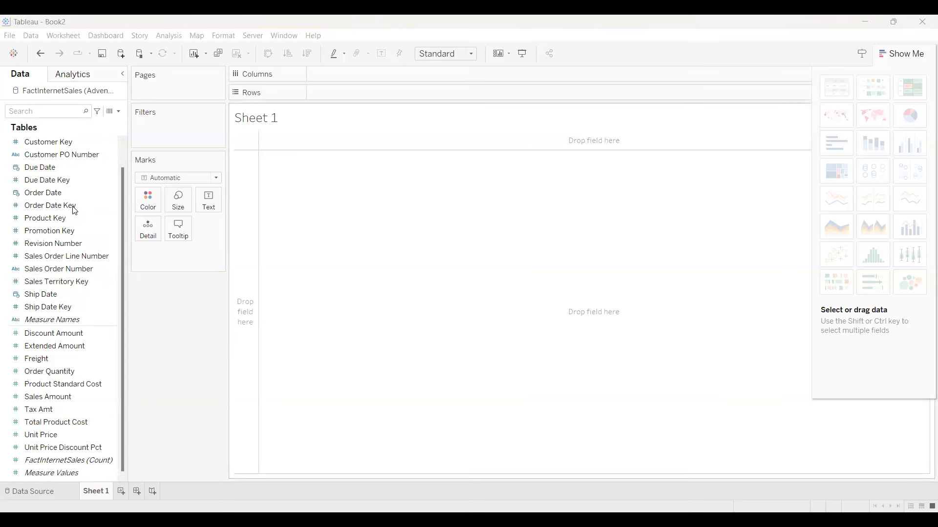
# Return to the start page and connect to Microsoft SQL Server again with the same server and Windows Authentication
pyautogui.click(15, 57)
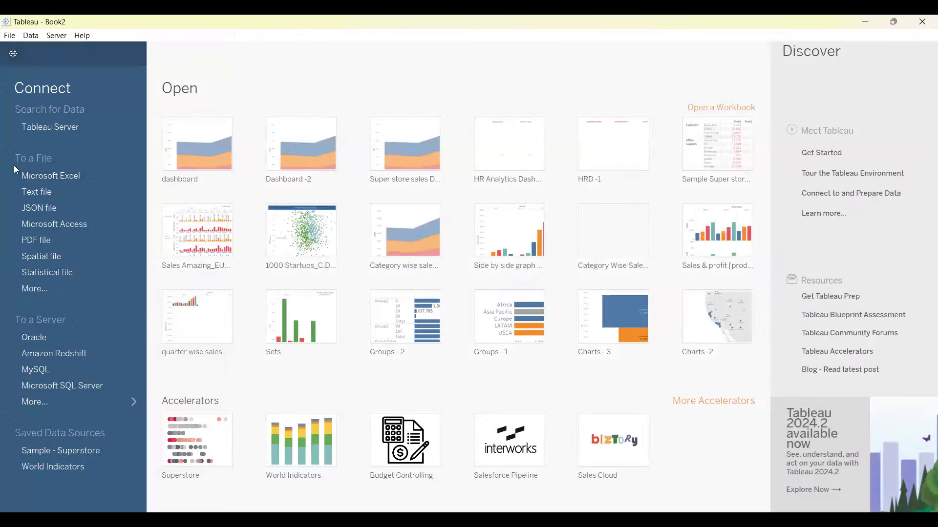
pyautogui.click(79, 385)
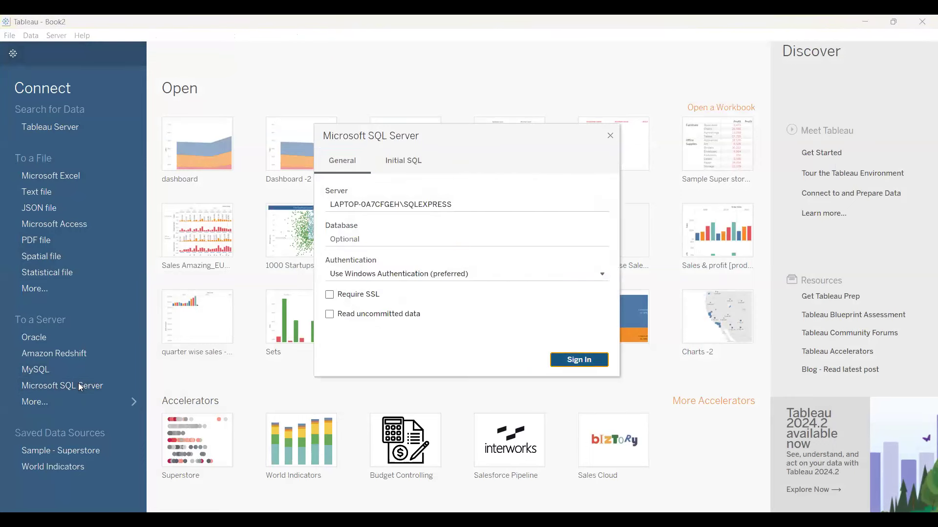
pyautogui.press('Return')
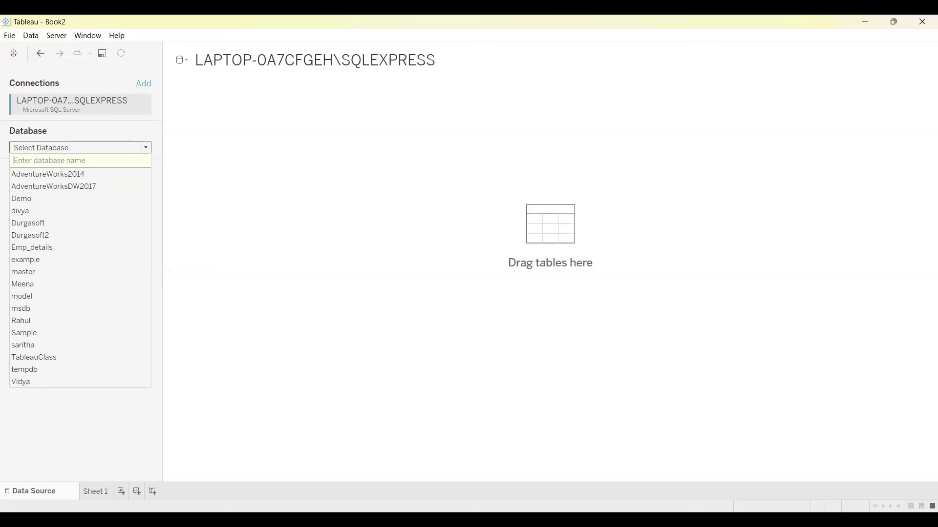
# List the databases available on the SQL Server connection and switch to SQL Server Management Studio to compare them
pyautogui.hotkey('alt', 'Tab')
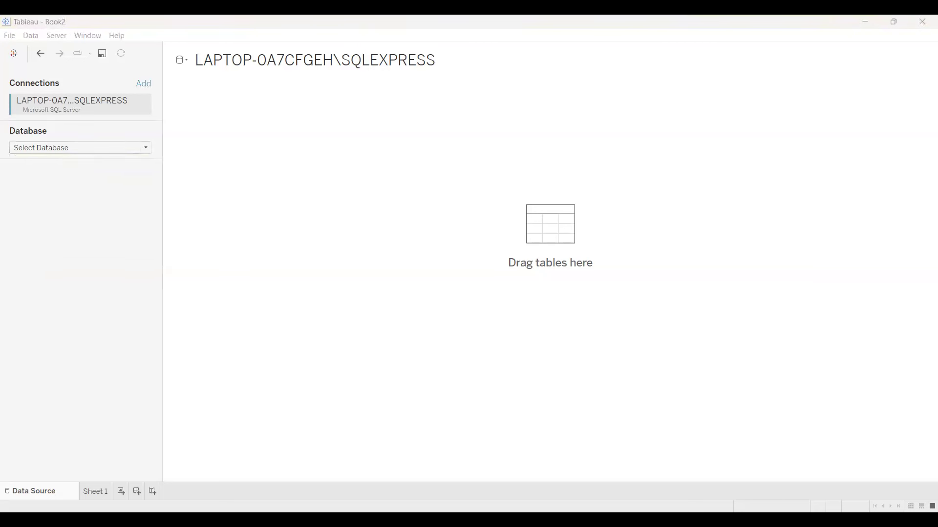
pyautogui.hotkey('alt', 'Tab')
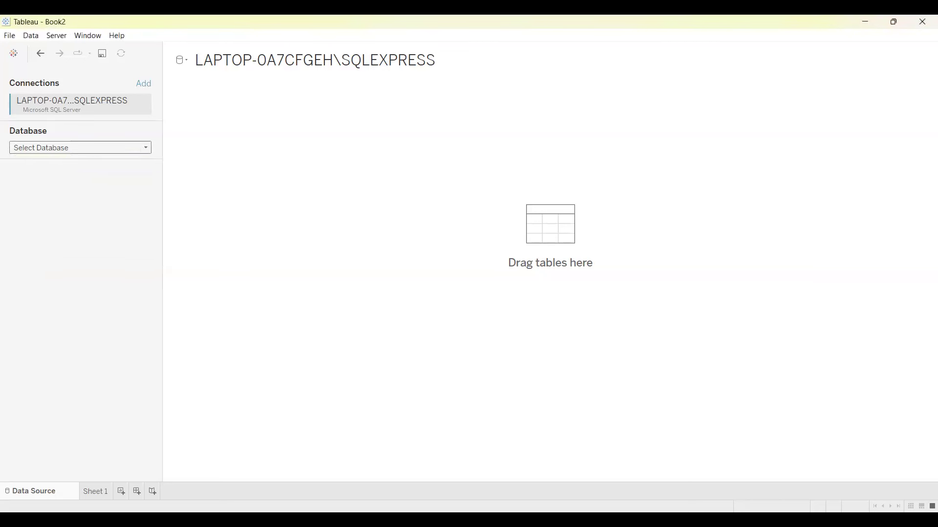
pyautogui.hotkey('alt', 'Down')
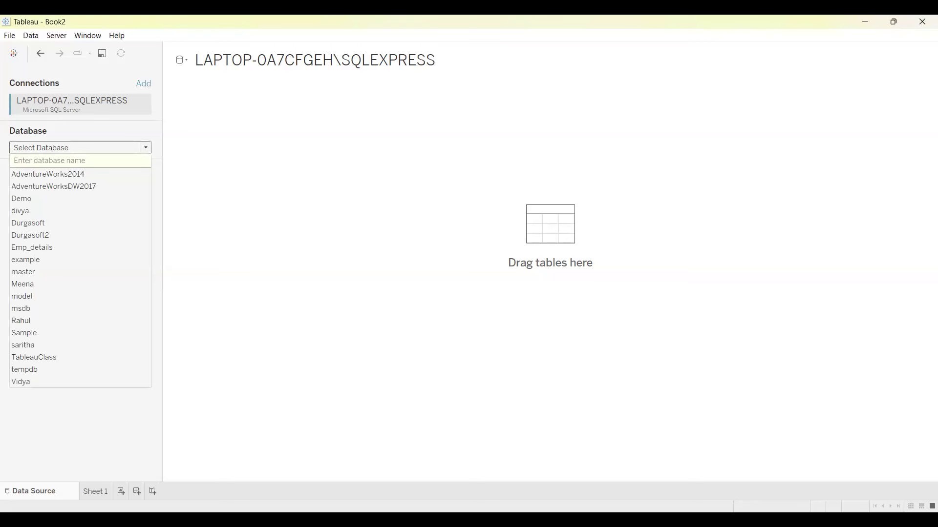
pyautogui.hotkey('alt', 'Tab')
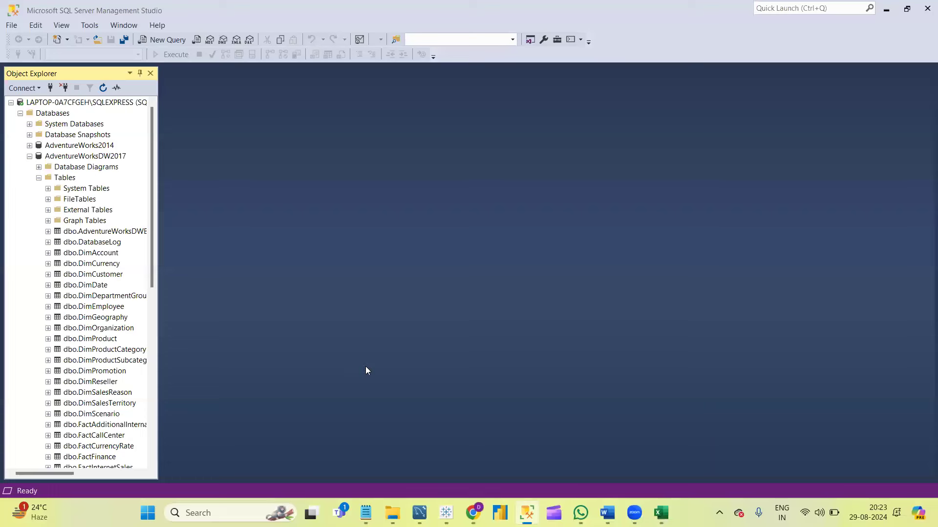
# Locate AdventureWorksDW2017 in SQL Server Management Studio, switch back to Tableau and select it as the connection's database
pyautogui.click(74, 158)
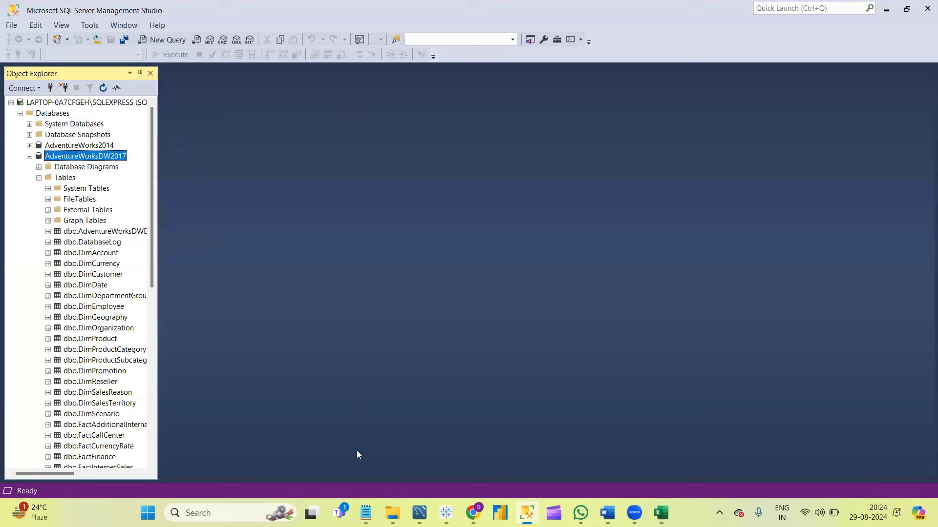
pyautogui.click(444, 513)
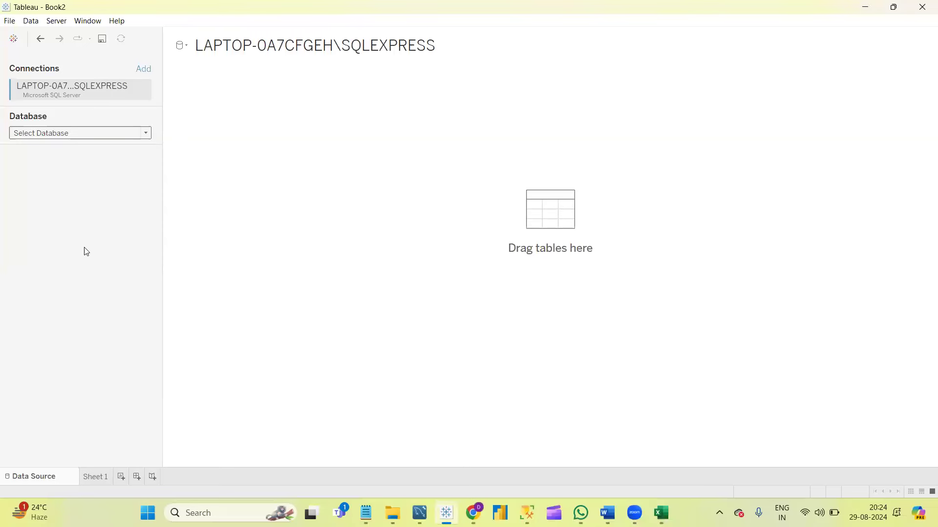
pyautogui.click(140, 138)
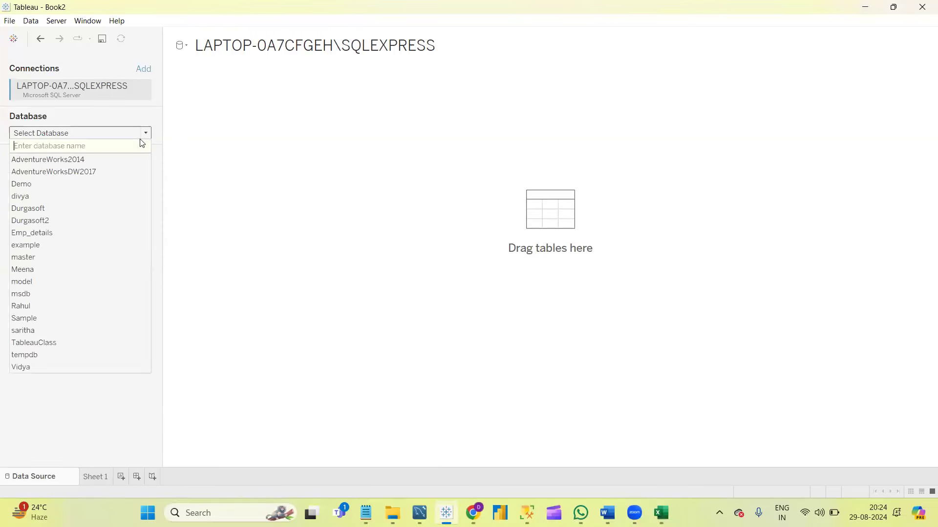
pyautogui.click(66, 175)
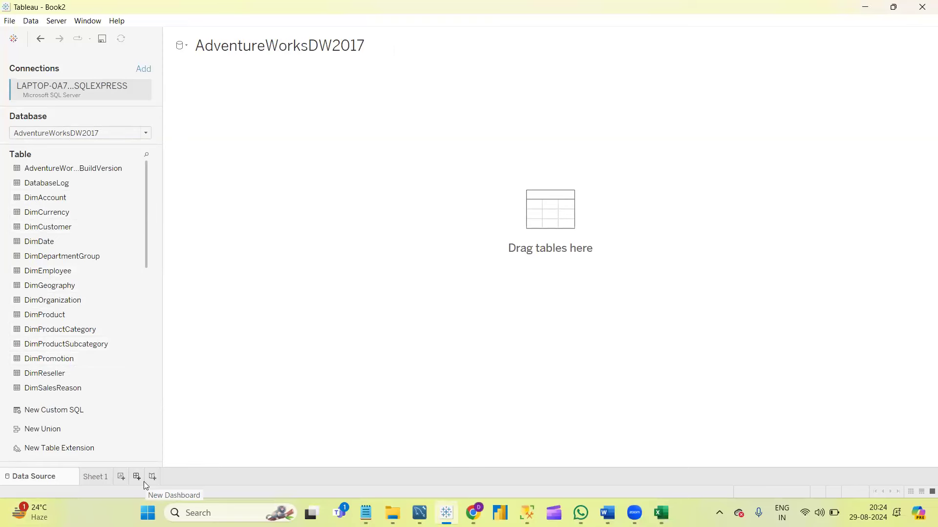
# Open the Sheet 1 worksheet, select the FactInternetSales data source and review its dimension and measure fields
pyautogui.click(95, 477)
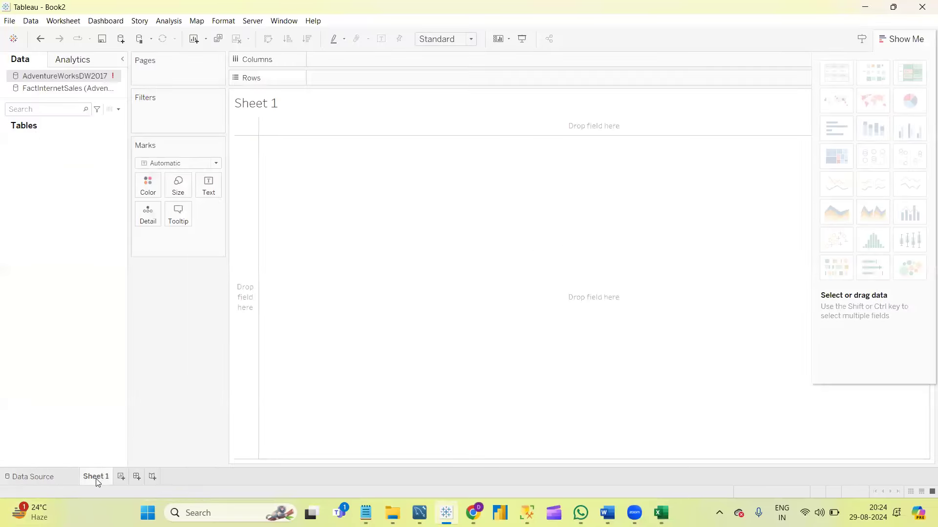
pyautogui.click(80, 88)
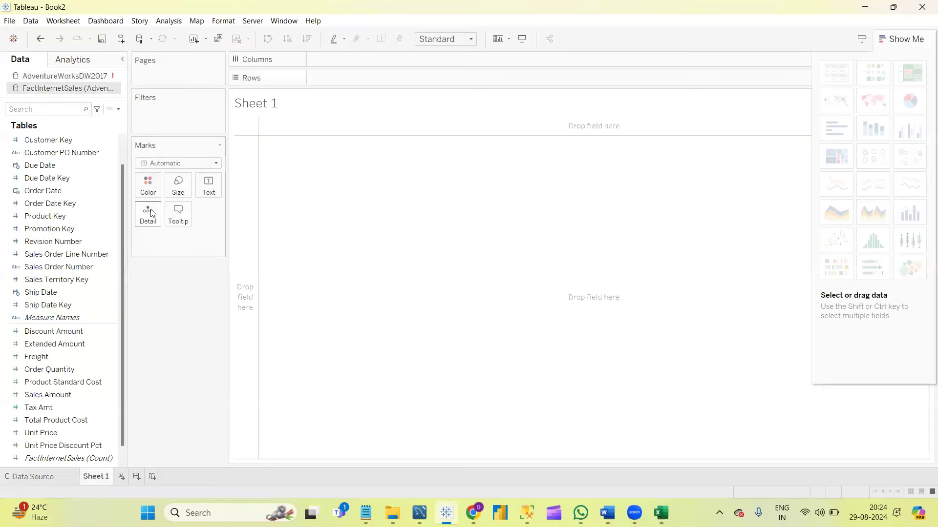
pyautogui.moveTo(124, 207); pyautogui.dragTo(123, 155)
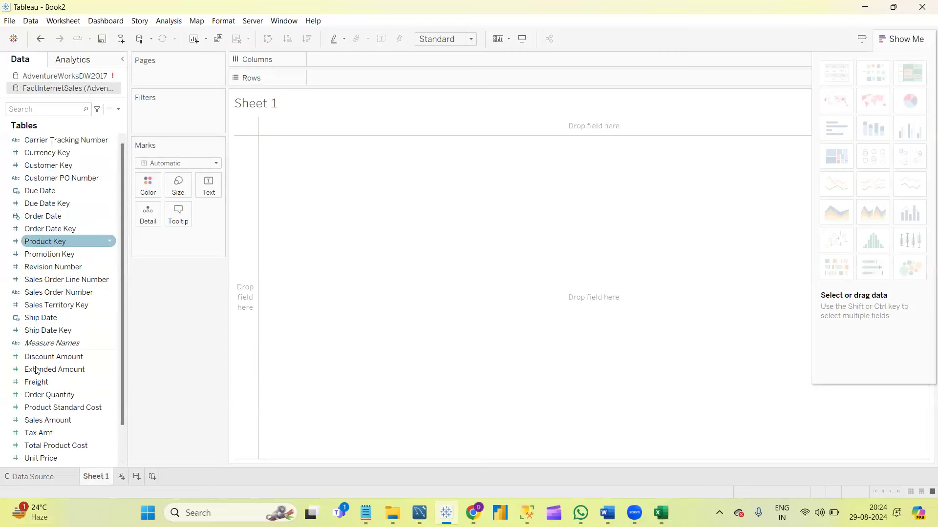
pyautogui.scroll(-1, 119, 309)
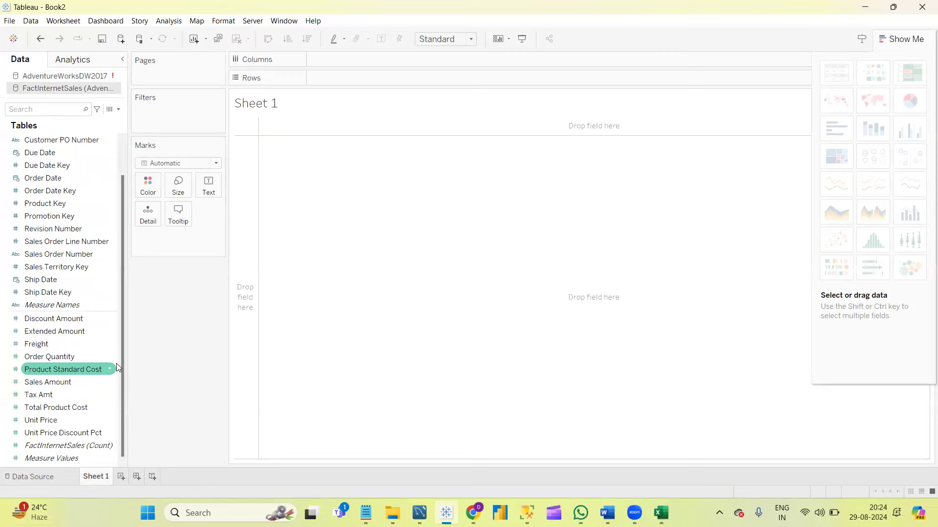
# Rename the Sheet 1 worksheet as Individual Axis
pyautogui.doubleClick(97, 481)
pyautogui.click(295, 391)
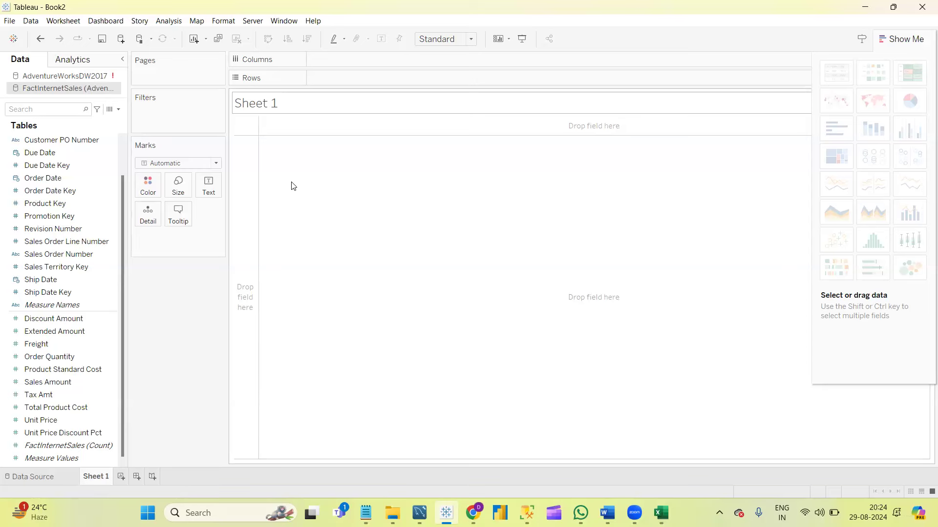
pyautogui.doubleClick(97, 478)
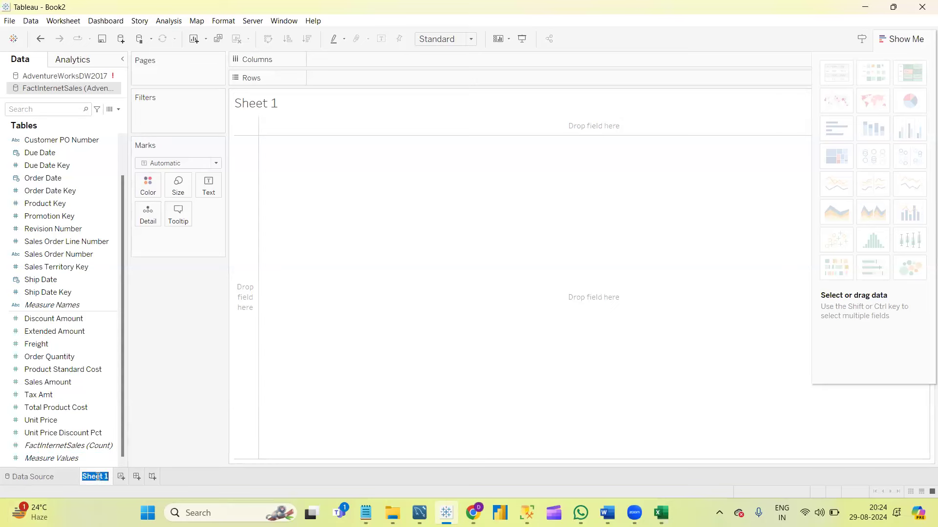
pyautogui.write('Individual Axis')
pyautogui.click(313, 429)
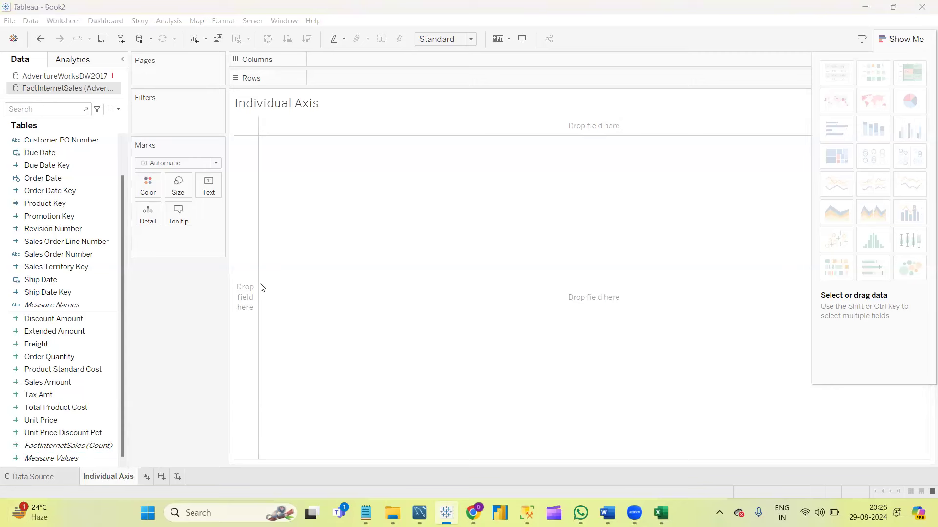
# View the FactInternetSales data source page and return to the Individual Axis worksheet
pyautogui.click(747, 427)
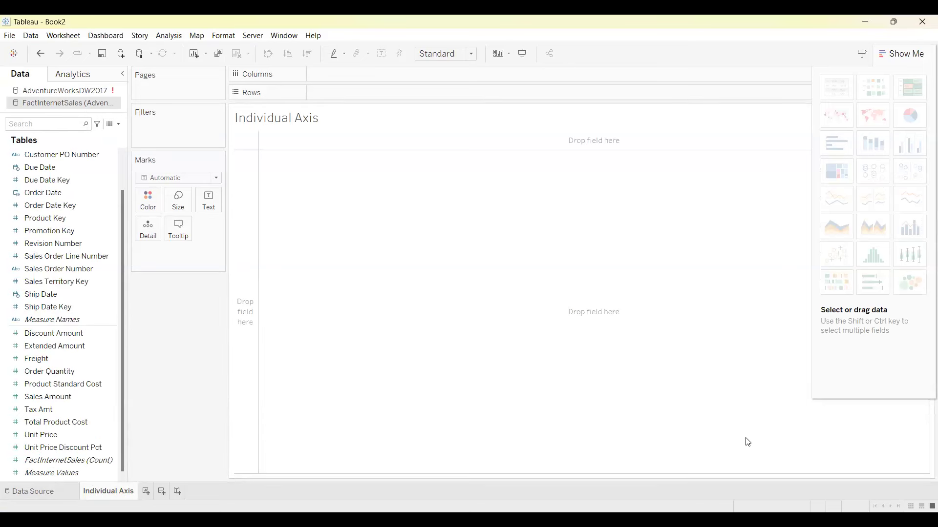
pyautogui.click(33, 492)
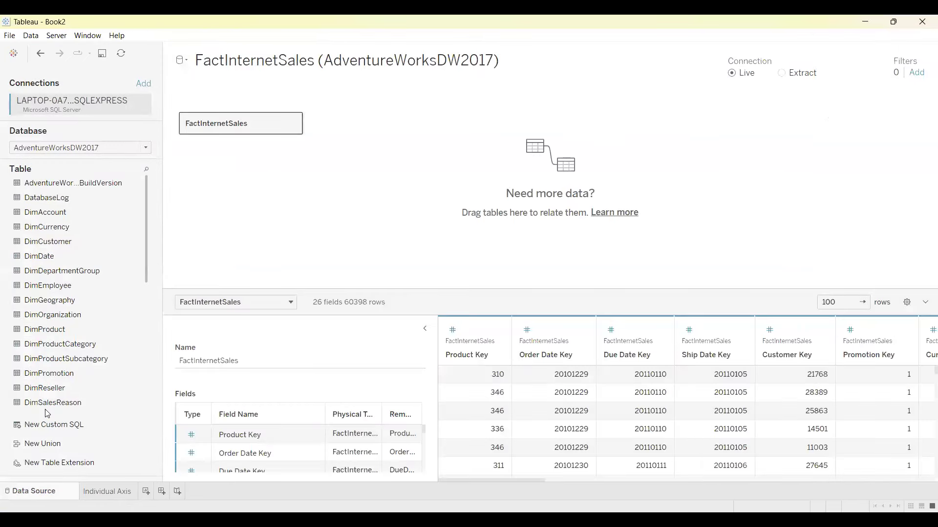
pyautogui.click(118, 492)
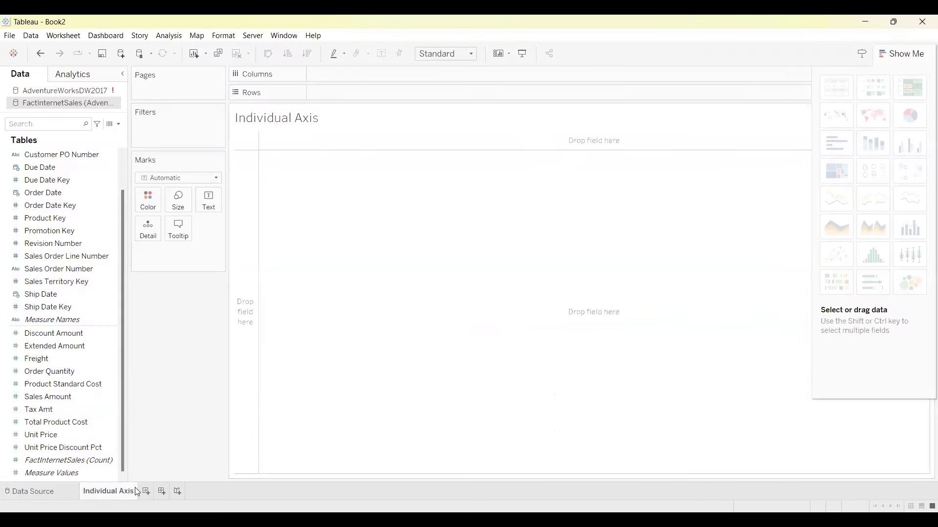
# Add three new blank worksheets after the Individual Axis worksheet
pyautogui.click(146, 491)
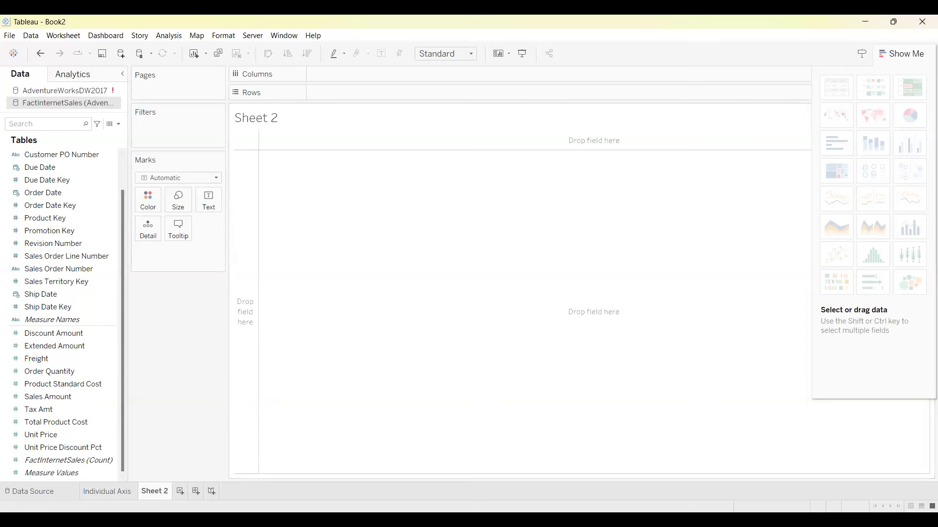
pyautogui.click(179, 491)
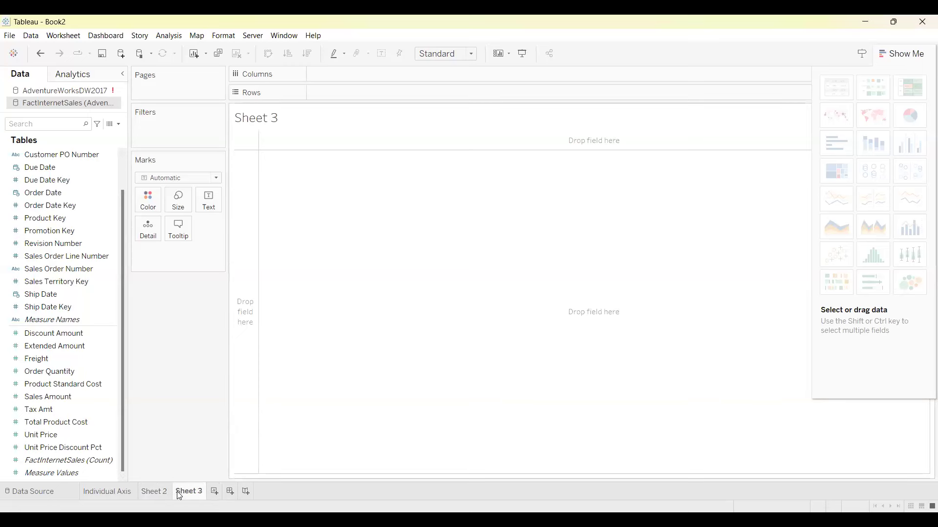
pyautogui.click(153, 493)
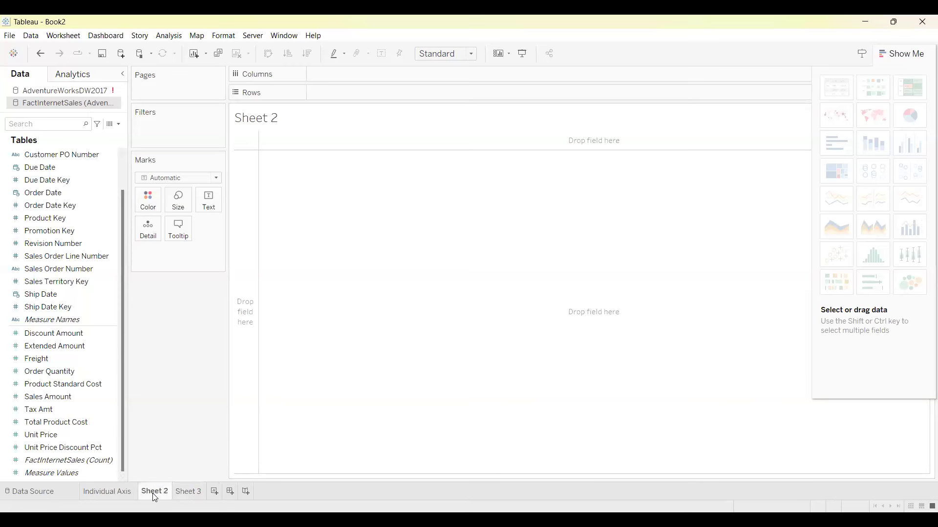
pyautogui.click(194, 495)
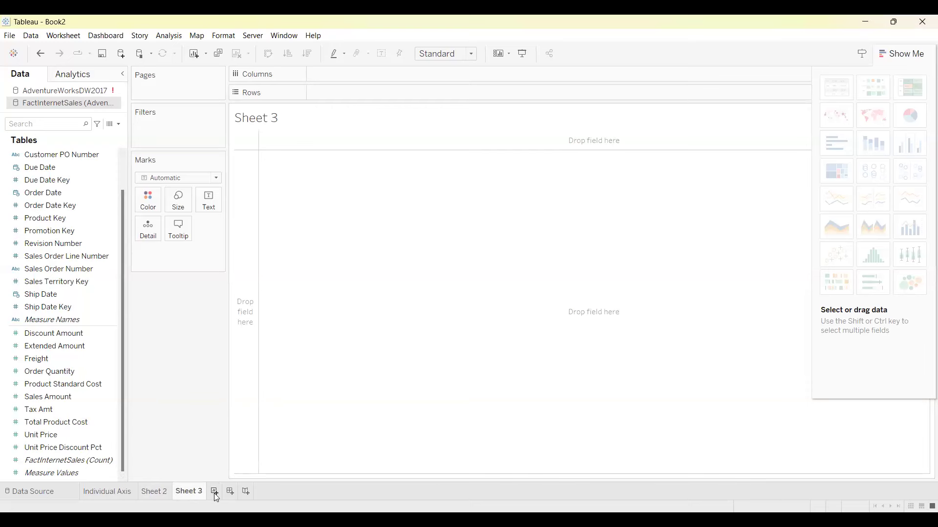
pyautogui.click(213, 493)
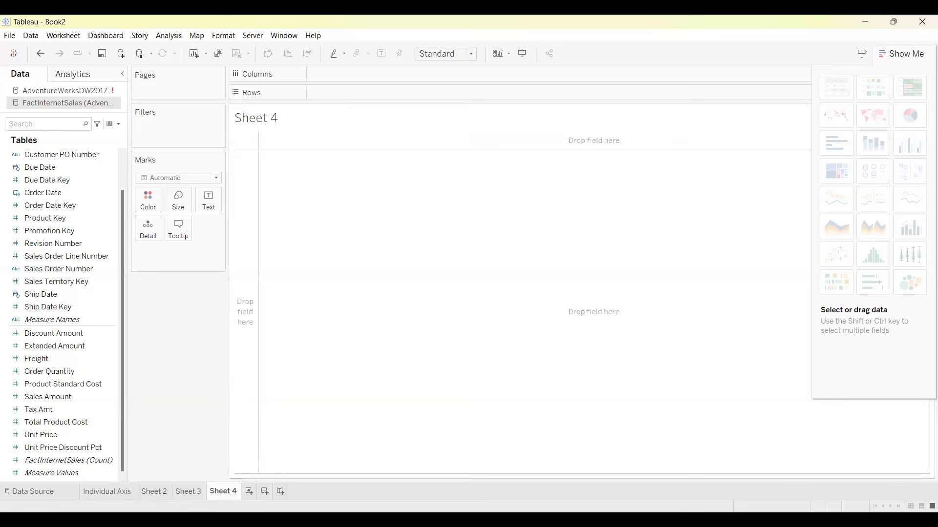
# Rename the Sheet 4 worksheet with a person's first name
pyautogui.doubleClick(231, 492)
pyautogui.press('BackSpace')
pyautogui.write('sdsds')
pyautogui.press('BackSpace')
pyautogui.press('BackSpace')
pyautogui.press('BackSpace')
pyautogui.press('BackSpace')
pyautogui.press('BackSpace')
pyautogui.write('Divya')
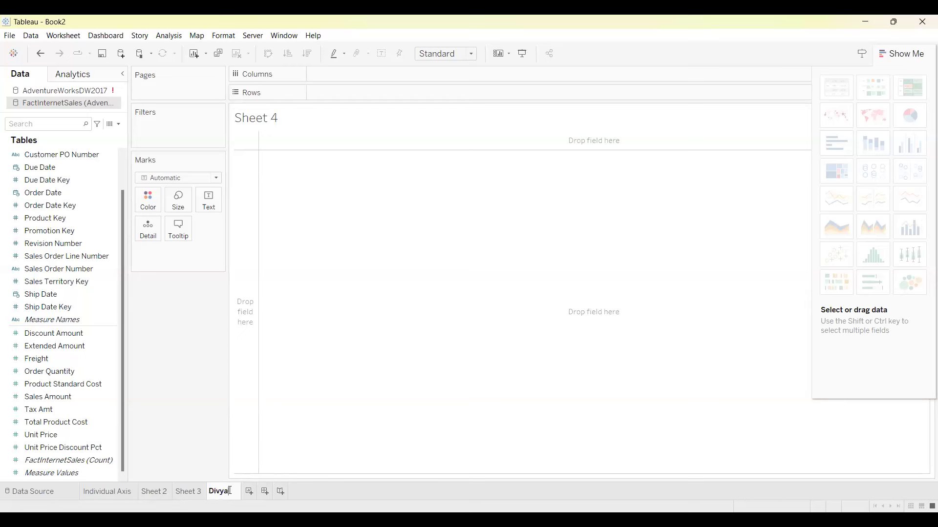
pyautogui.click(263, 474)
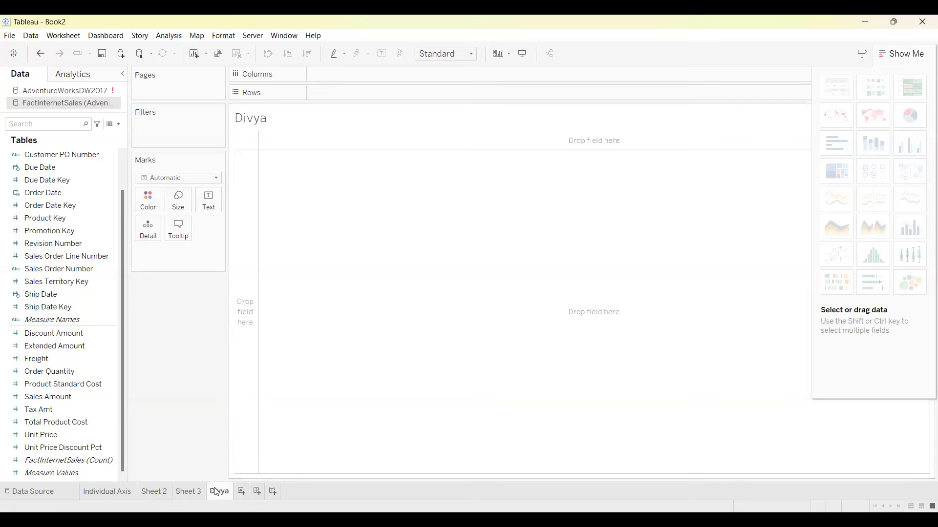
# Examine the FactInternetSales fields, comparing dimensions such as Product Key with measures such as Extended Amount and Tax Amt
pyautogui.moveTo(216, 492)
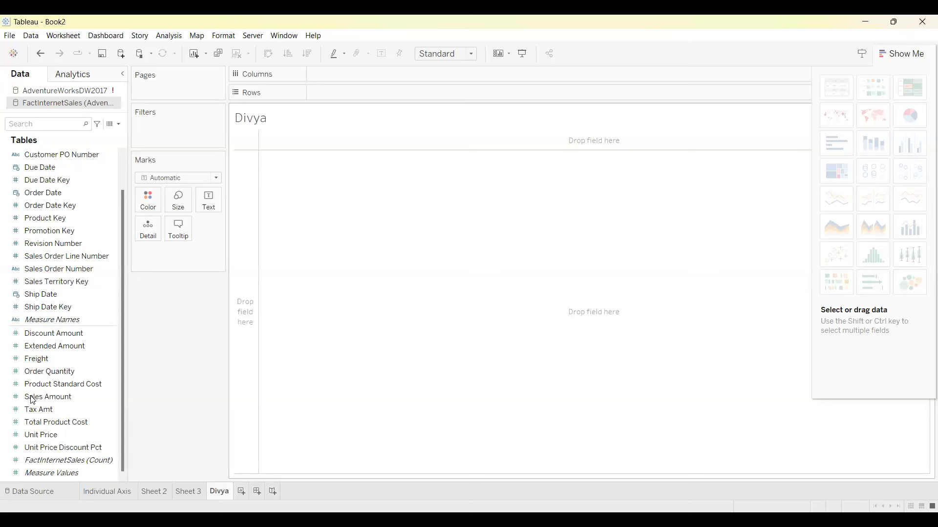
pyautogui.click(74, 372)
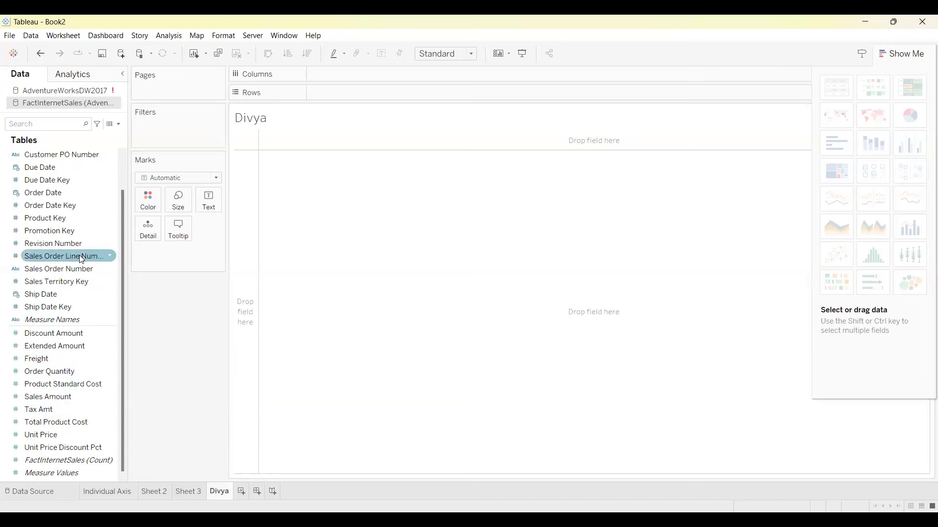
pyautogui.click(42, 232)
pyautogui.click(45, 220)
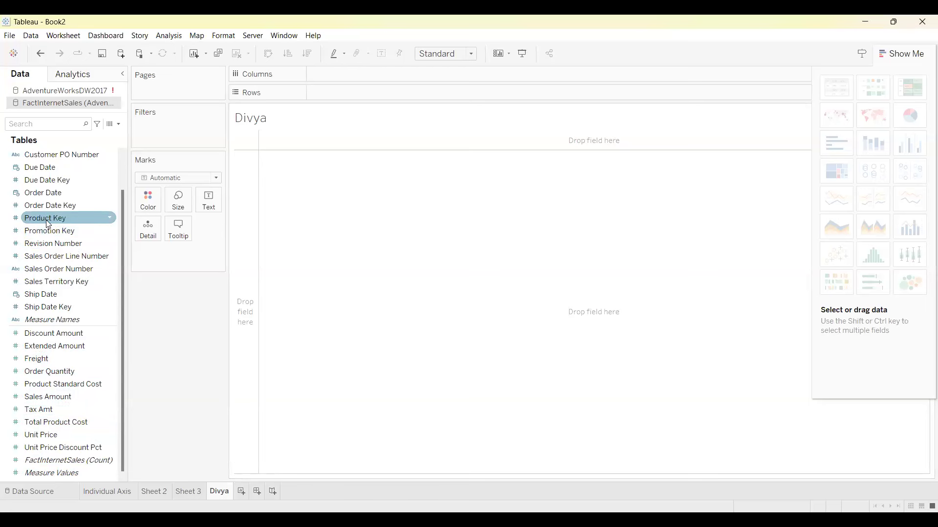
pyautogui.click(54, 231)
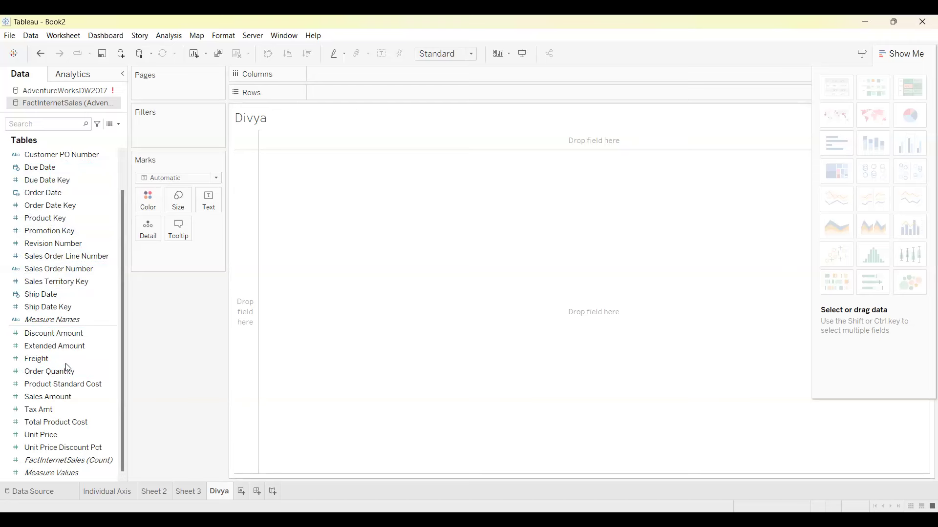
pyautogui.click(54, 346)
pyautogui.press('Down')
pyautogui.press('Down')
pyautogui.press('Up')
pyautogui.press('Down')
pyautogui.click(39, 409)
pyautogui.click(69, 460)
pyautogui.click(73, 412)
pyautogui.click(63, 207)
pyautogui.click(45, 219)
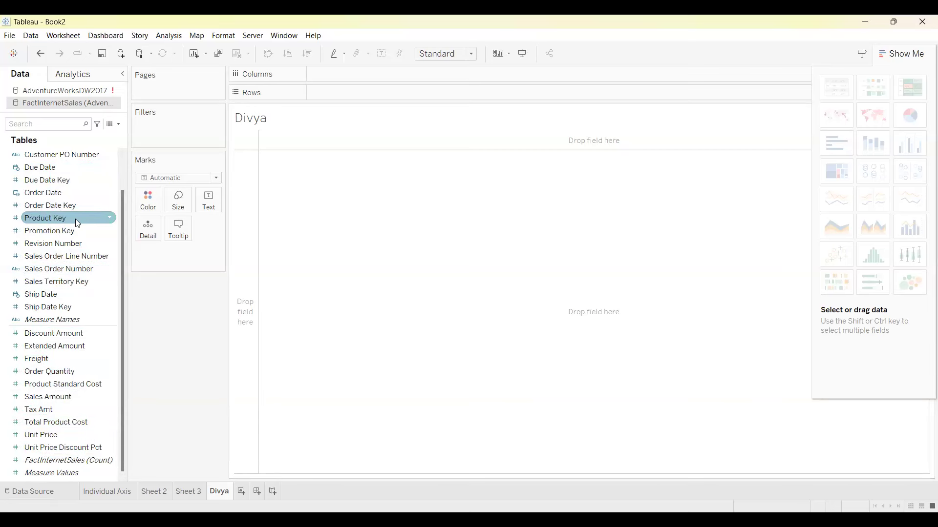
# Compare the field options offered for the Product Key dimension with those for the Order Quantity measure
pyautogui.click(53, 217)
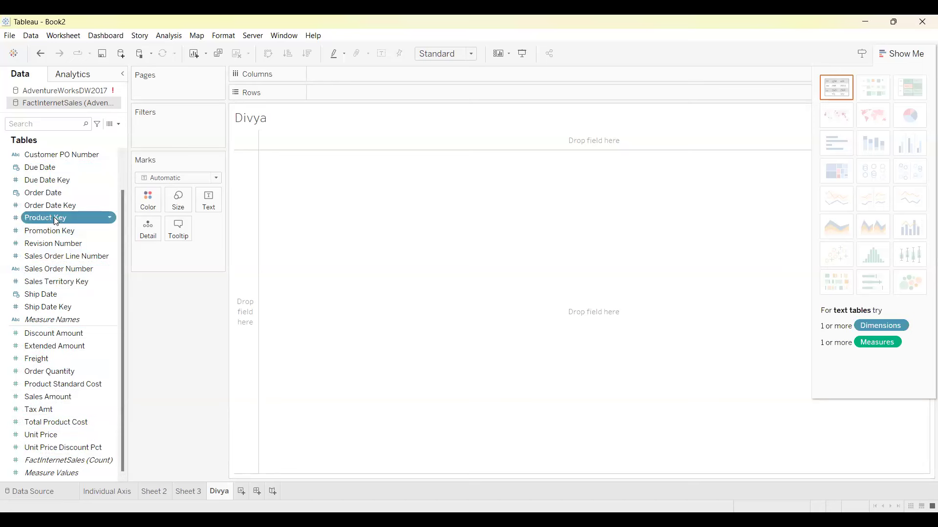
pyautogui.click(51, 231)
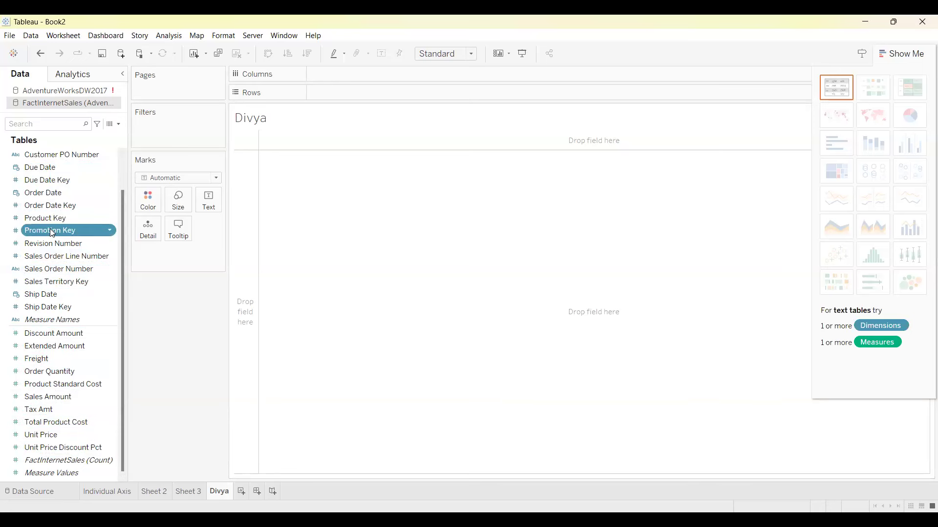
pyautogui.click(51, 221)
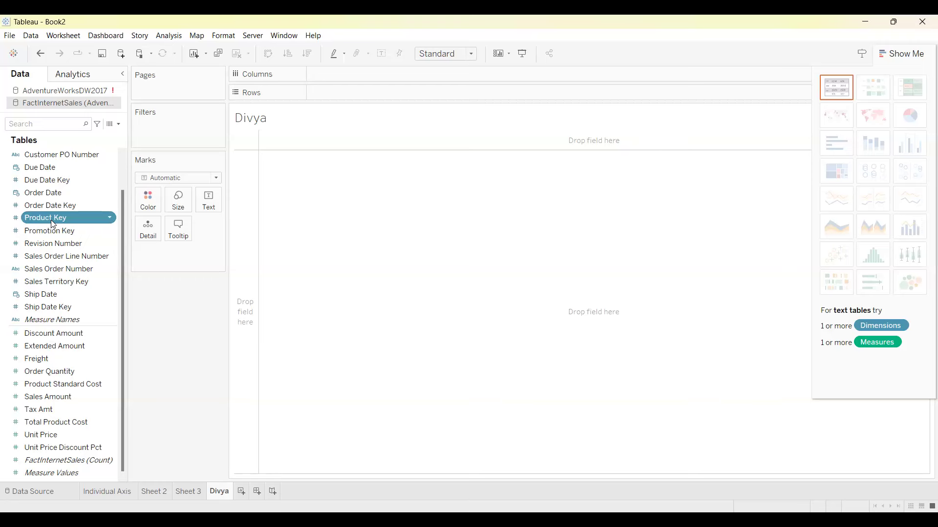
pyautogui.rightClick(53, 224)
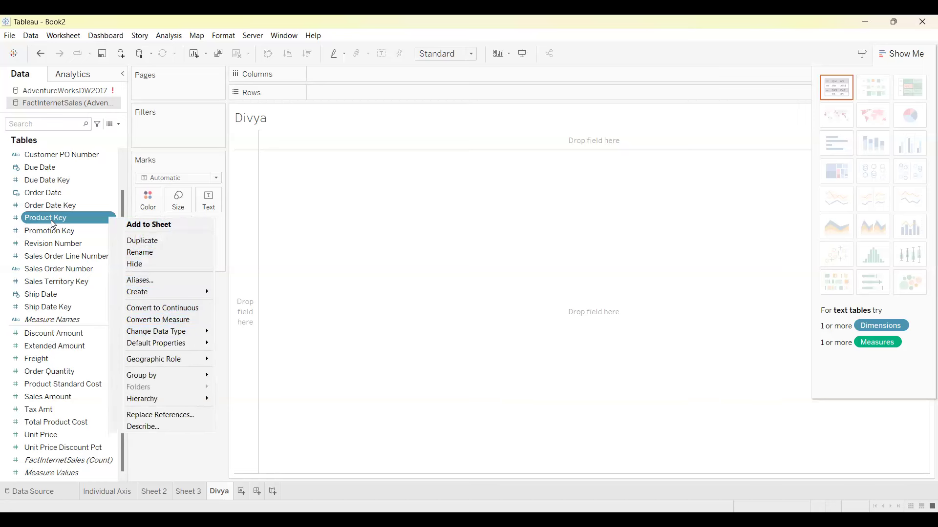
pyautogui.click(70, 377)
pyautogui.click(68, 374)
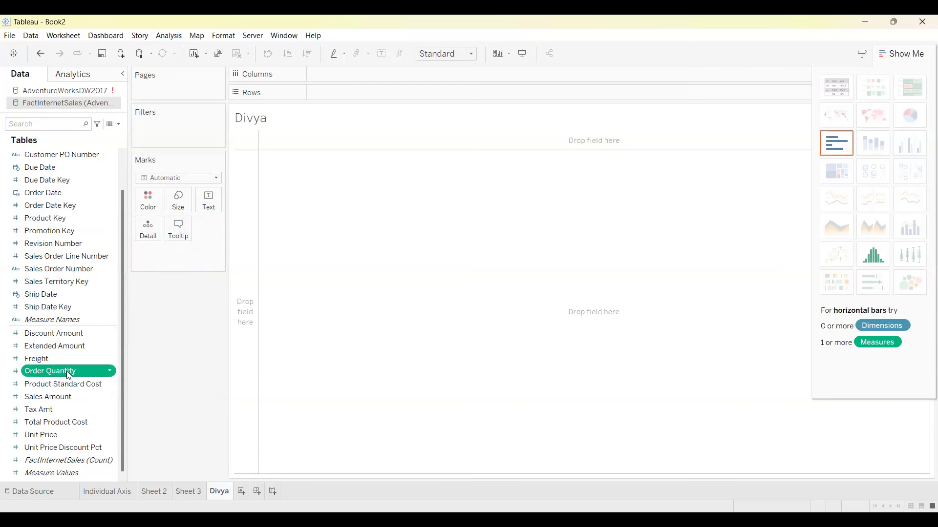
pyautogui.rightClick(69, 374)
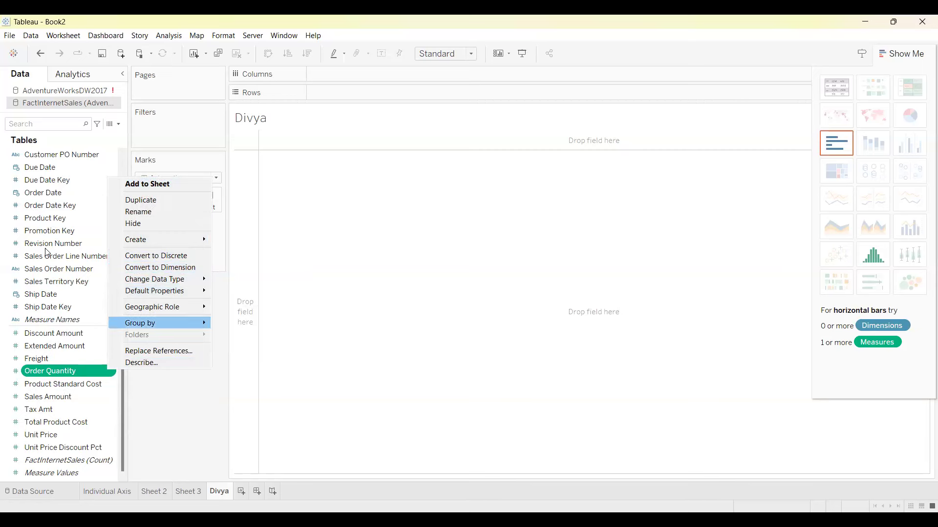
pyautogui.press('Escape')
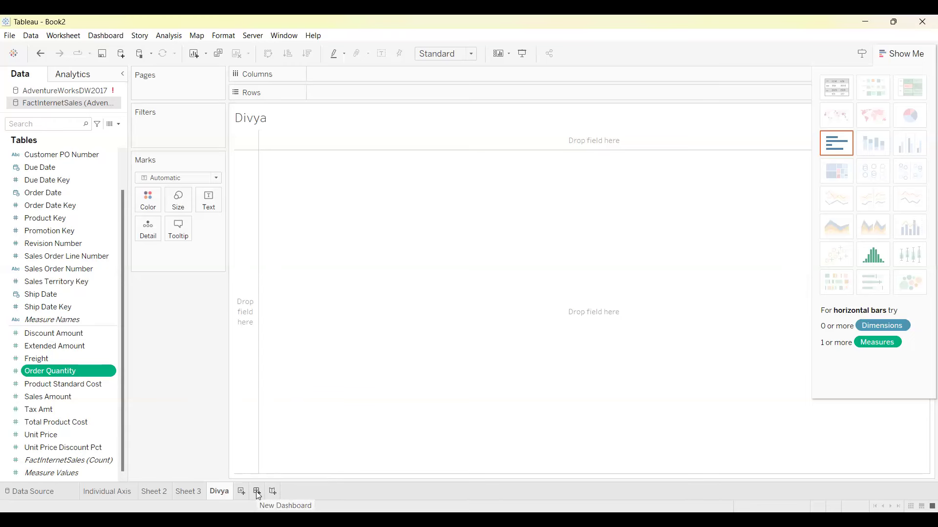
# Add a new dashboard and a new story to the workbook, reviewing the options available for the dashboard sheet
pyautogui.click(257, 492)
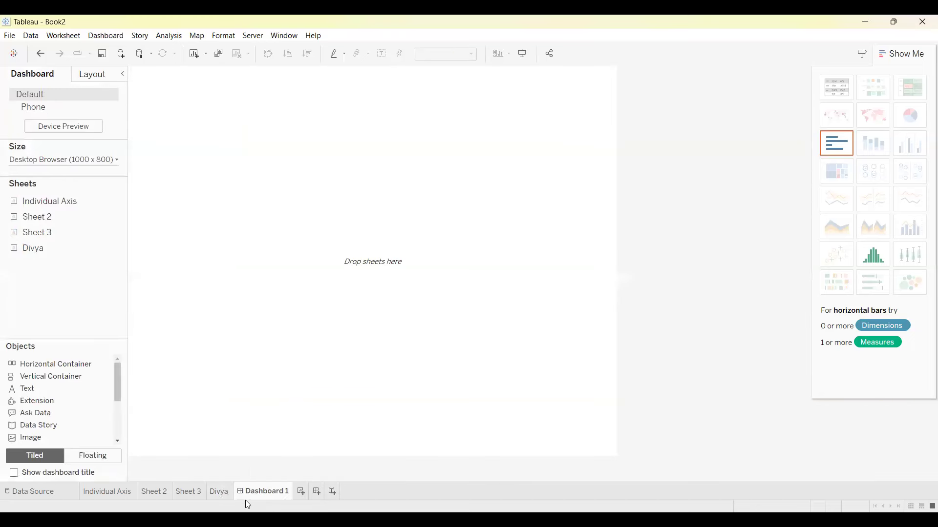
pyautogui.rightClick(278, 494)
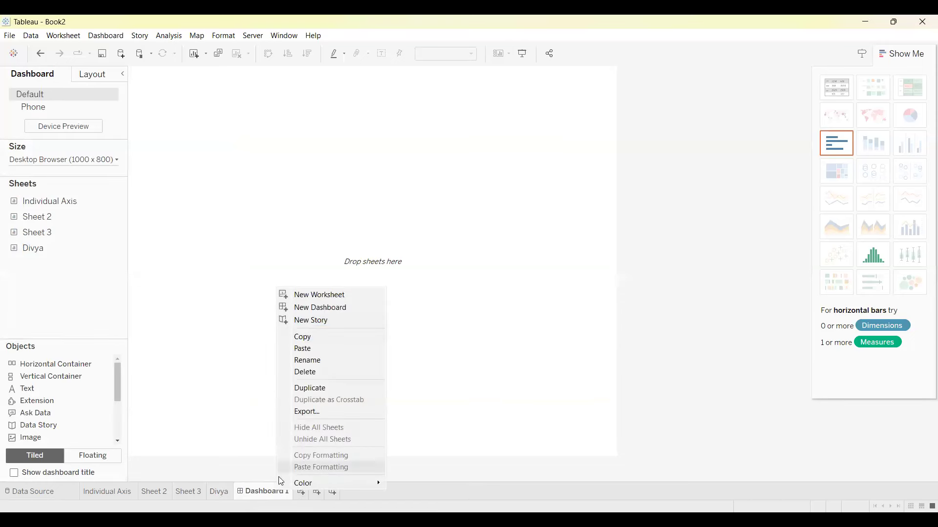
pyautogui.press('Up')
pyautogui.press('Up')
pyautogui.press('Up')
pyautogui.press('Up')
pyautogui.press('Up')
pyautogui.press('Up')
pyautogui.press('Up')
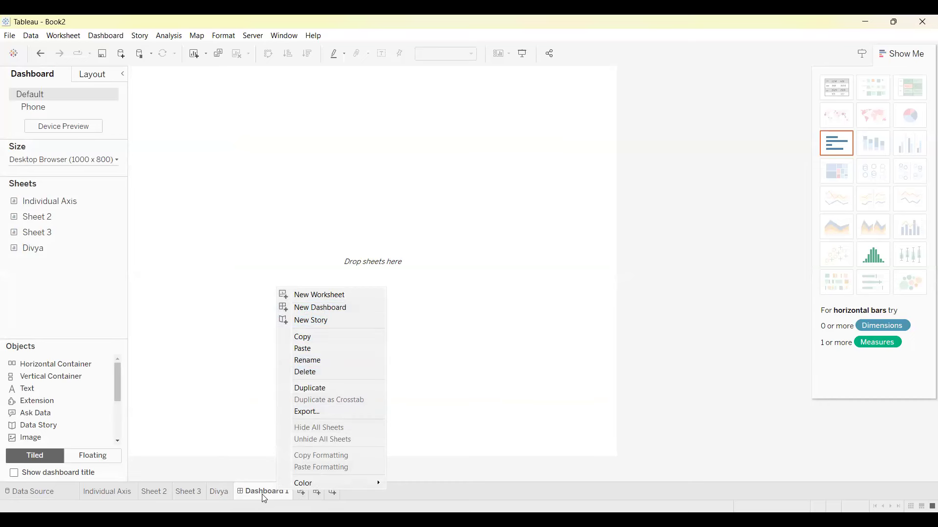
pyautogui.click(333, 494)
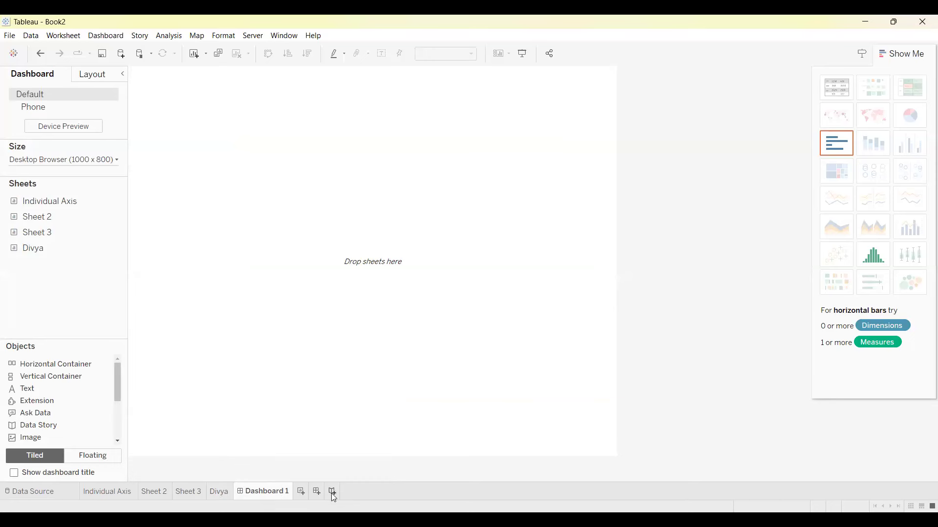
pyautogui.click(333, 497)
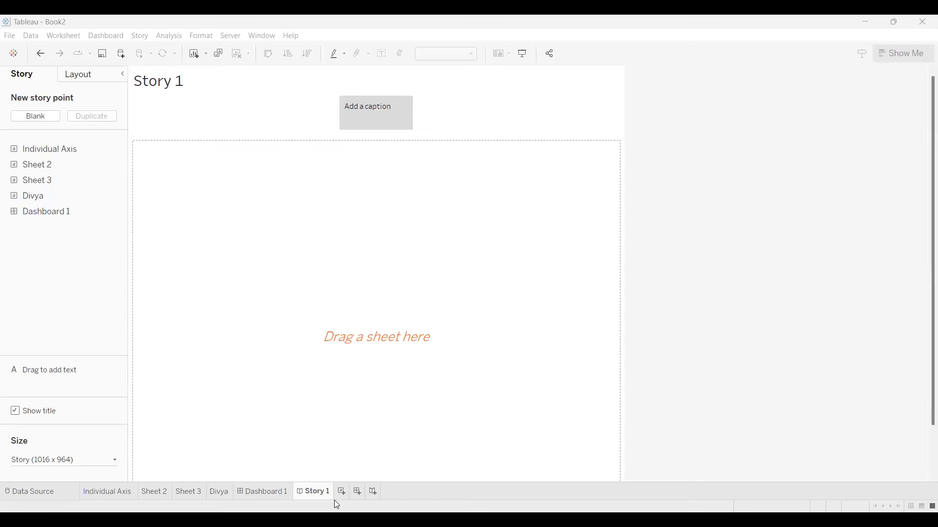
# Delete the Dashboard 1 dashboard and the Story 1 story from the workbook
pyautogui.rightClick(270, 494)
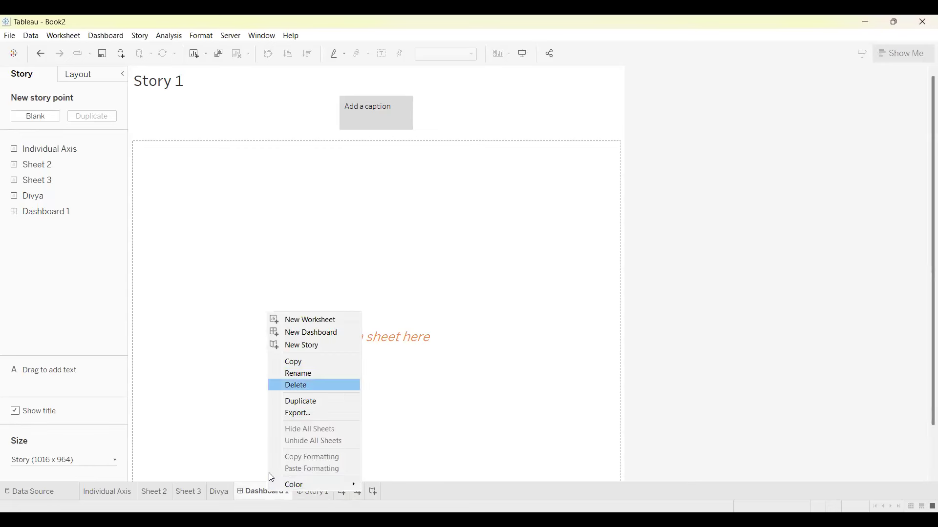
pyautogui.press('Return')
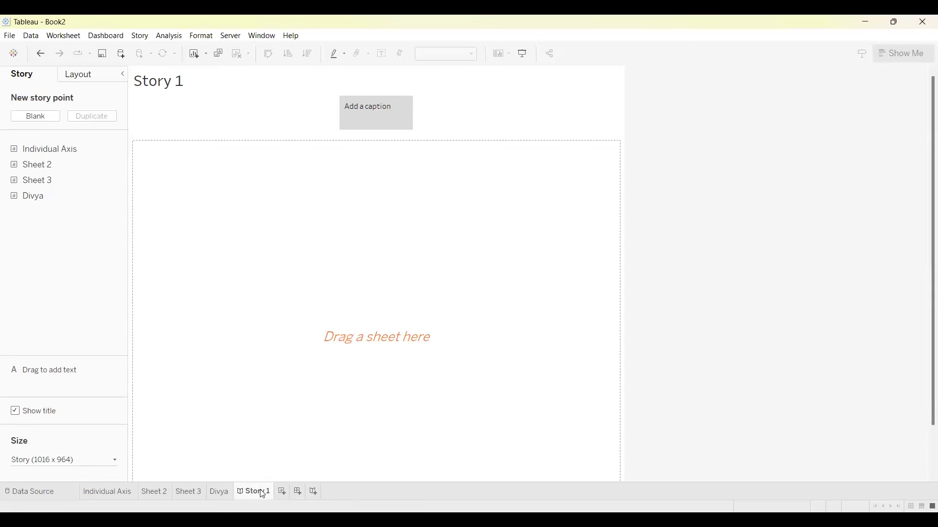
pyautogui.doubleClick(261, 492)
pyautogui.press('Return')
pyautogui.rightClick(265, 495)
pyautogui.press('Up')
pyautogui.press('Up')
pyautogui.press('Up')
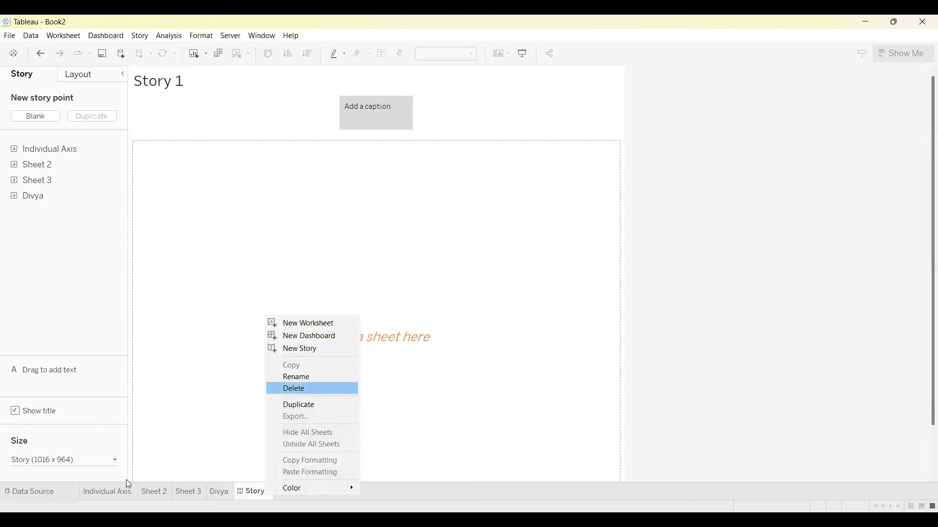
pyautogui.press('Return')
# Delete the worksheet that follows Sheet 3, the one named with a person's first name
pyautogui.click(119, 494)
pyautogui.click(219, 497)
pyautogui.rightClick(219, 496)
pyautogui.press('Up')
pyautogui.press('Up')
pyautogui.press('Up')
pyautogui.press('Up')
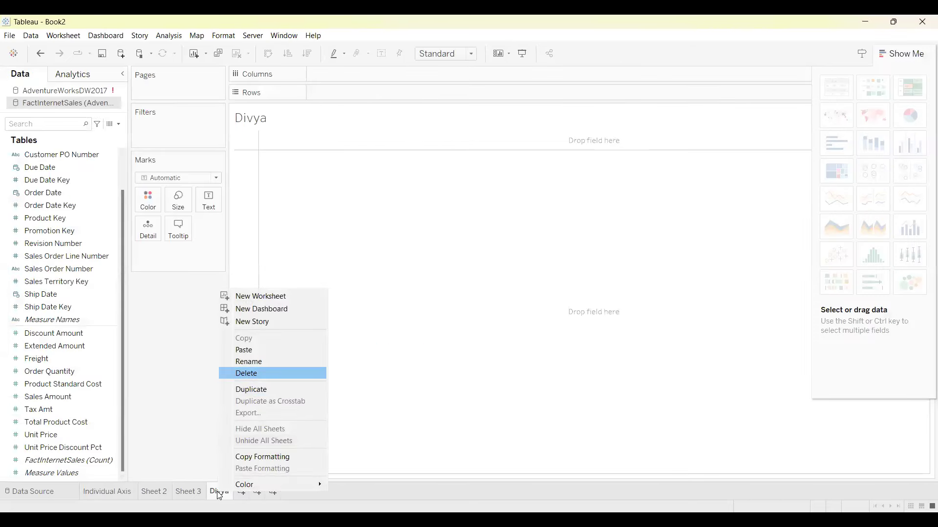
pyautogui.press('Return')
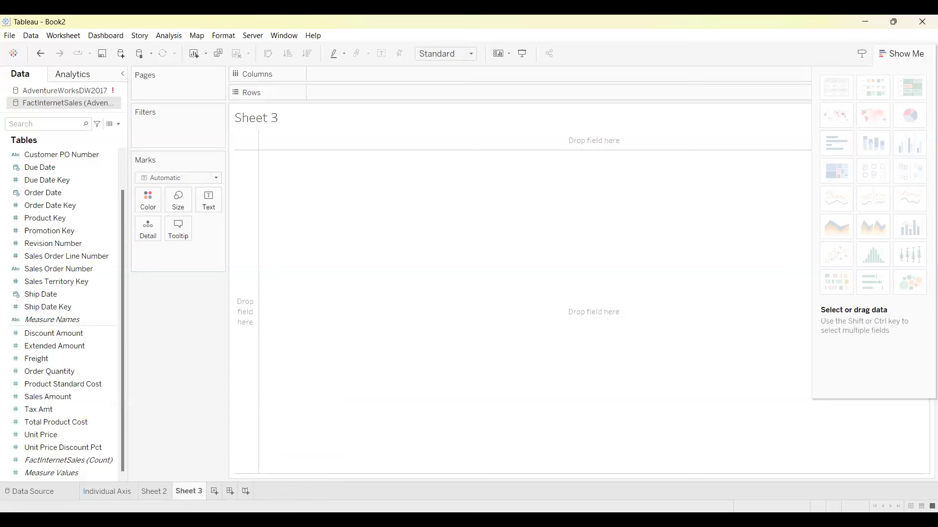
# On the Individual Axis worksheet, add Due Date to the rows and expand it from year to quarter
pyautogui.click(117, 495)
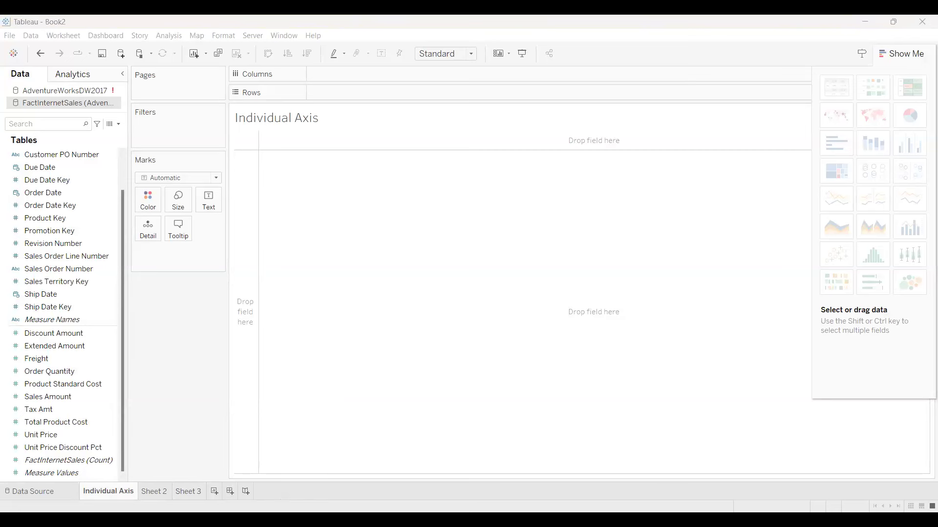
pyautogui.click(44, 168)
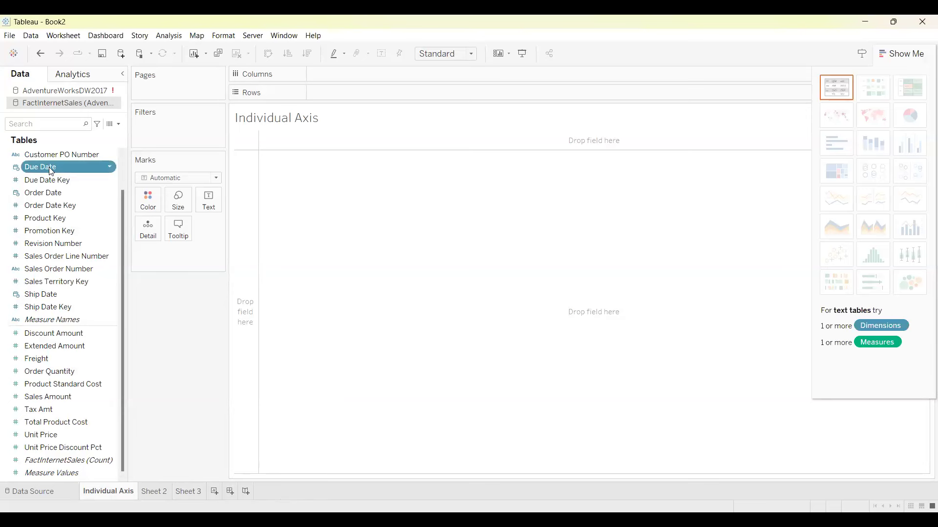
pyautogui.doubleClick(49, 167)
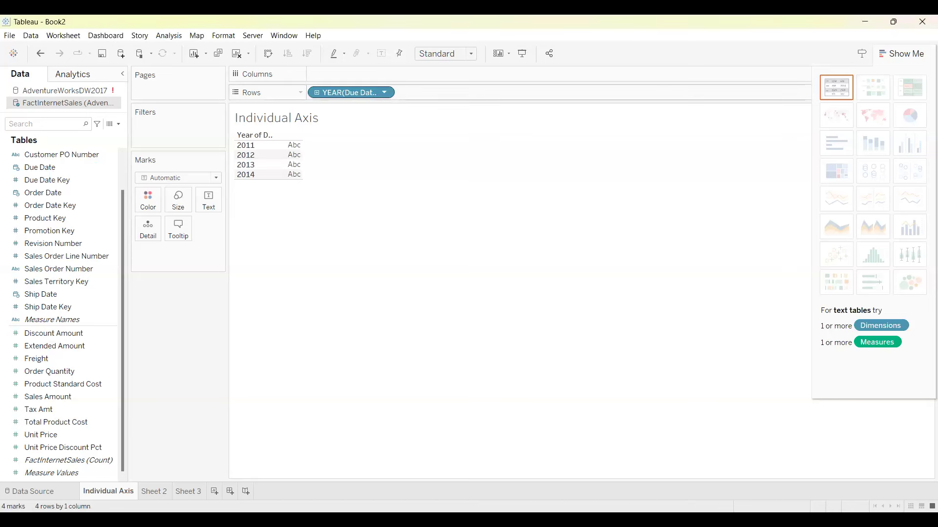
pyautogui.click(316, 92)
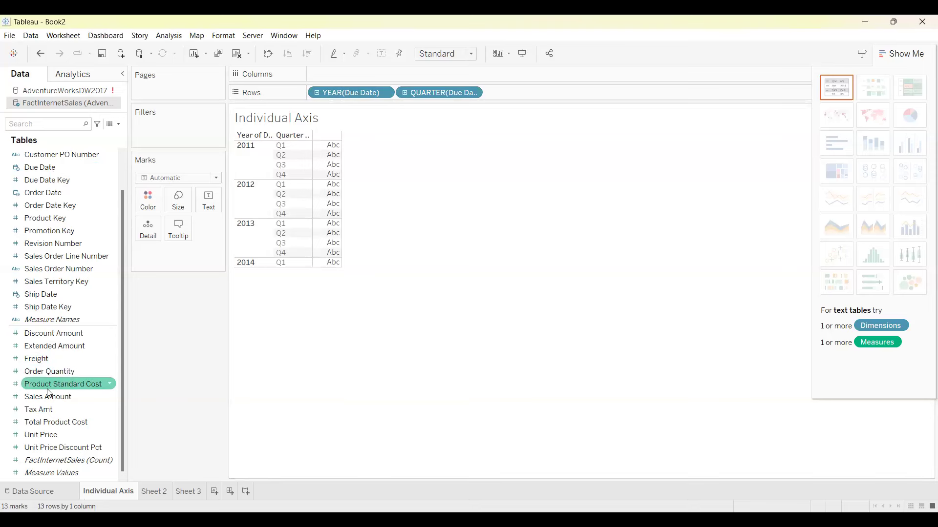
# Add the Sales Amount and Tax Amt measures to the Individual Axis view and chart them as continuous lines
pyautogui.click(51, 397)
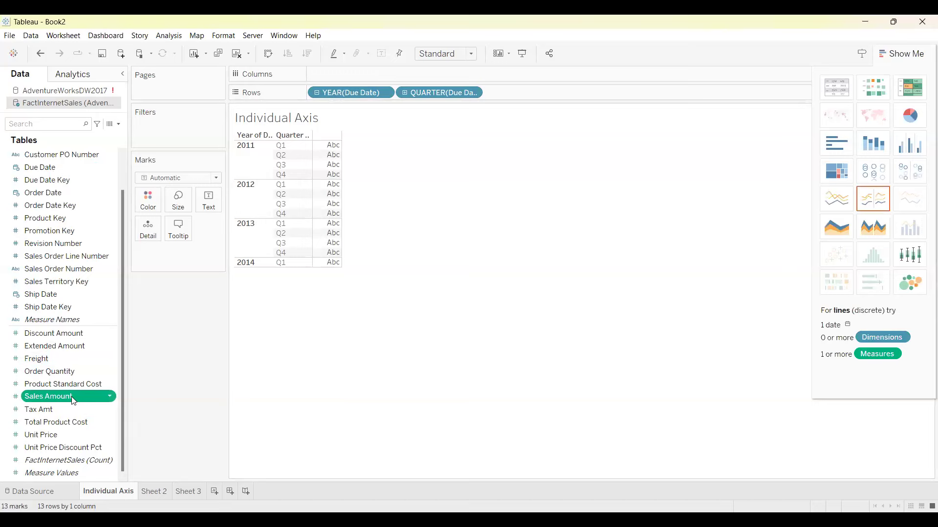
pyautogui.doubleClick(71, 397)
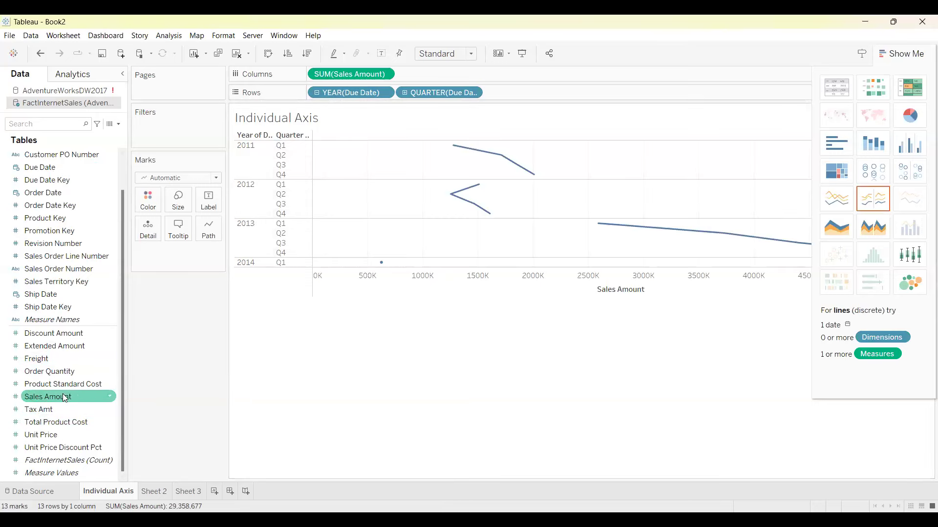
pyautogui.click(67, 410)
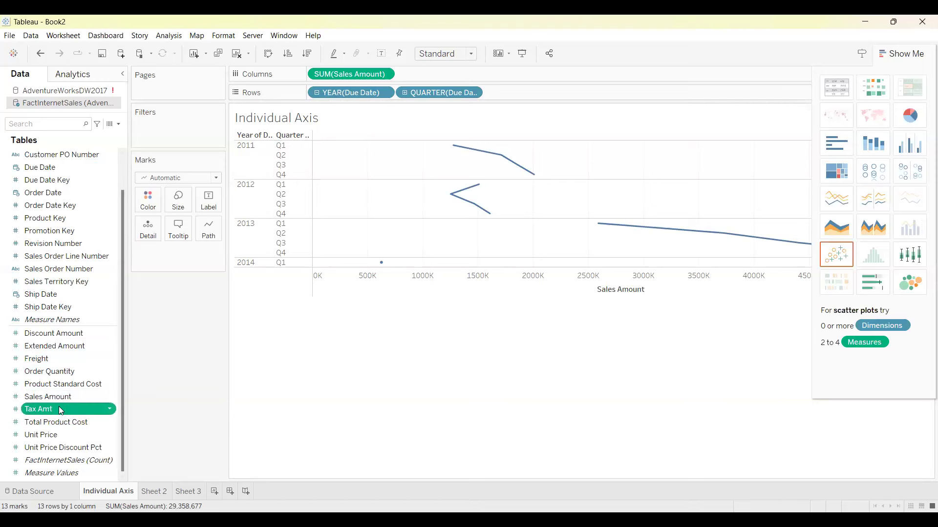
pyautogui.doubleClick(60, 411)
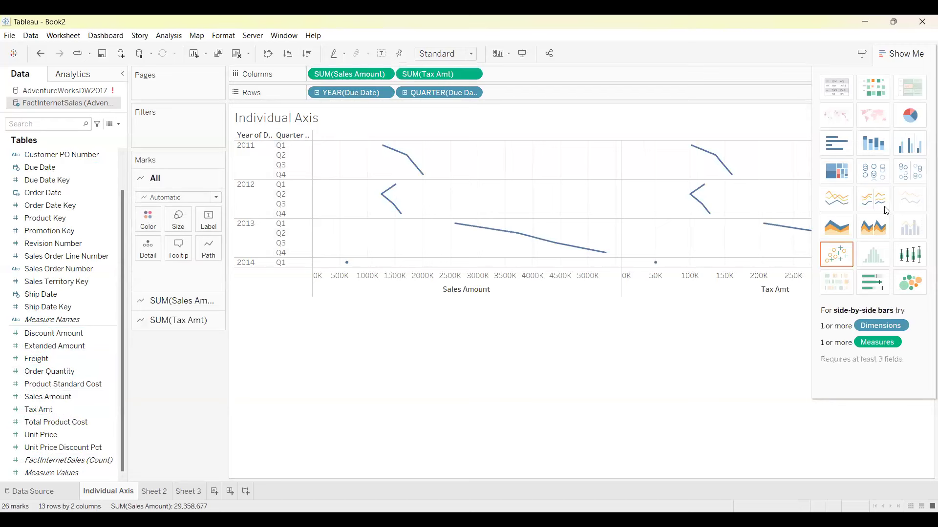
pyautogui.click(836, 199)
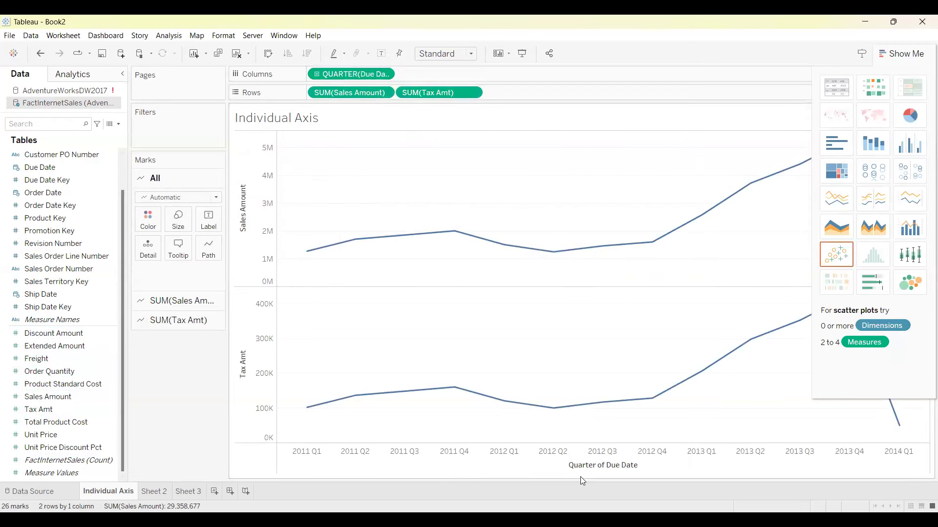
# Swap the rows and columns of the Individual Axis view, and undo the move of Tax Amt to the rows
pyautogui.hotkey('ctrl', 'w')
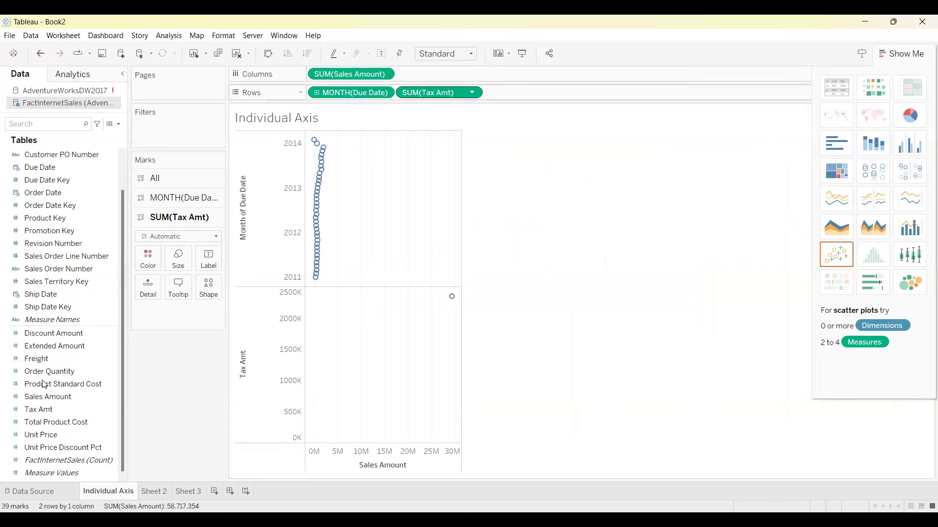
pyautogui.hotkey('ctrl', 'z')
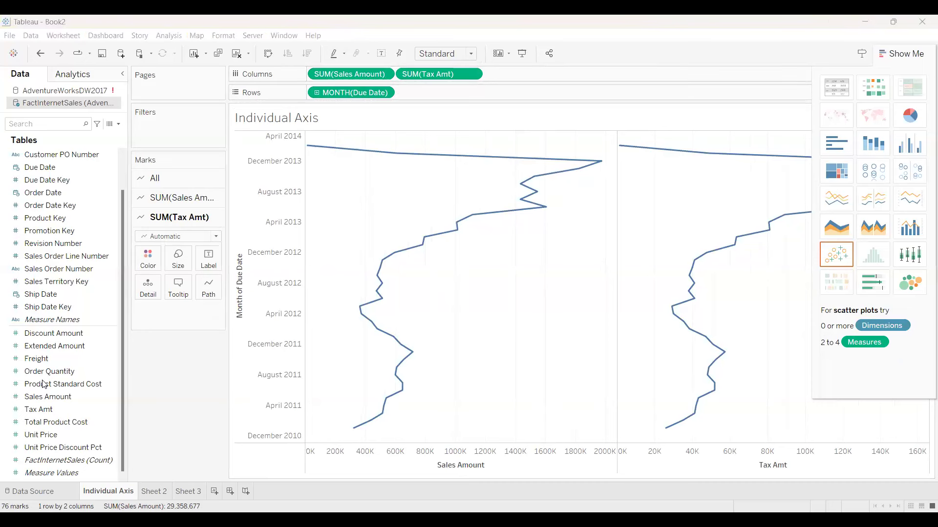
# Rename the Sheet 2 worksheet as Blended Axis
pyautogui.doubleClick(164, 492)
pyautogui.write('Bl')
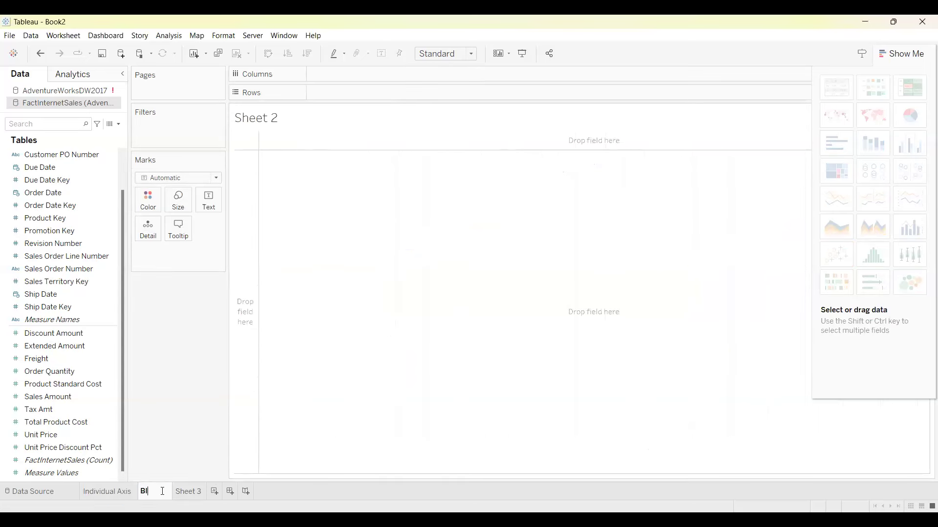
pyautogui.write('ended Axis')
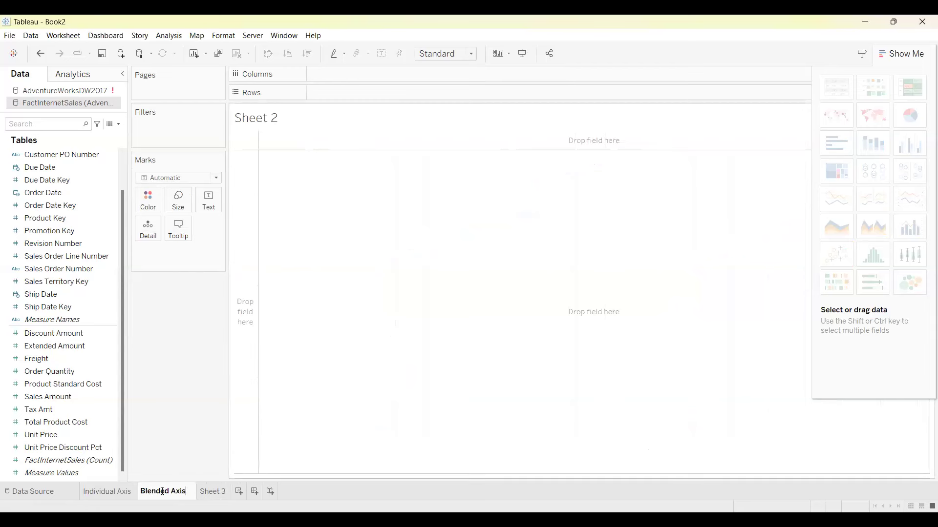
pyautogui.press('Return')
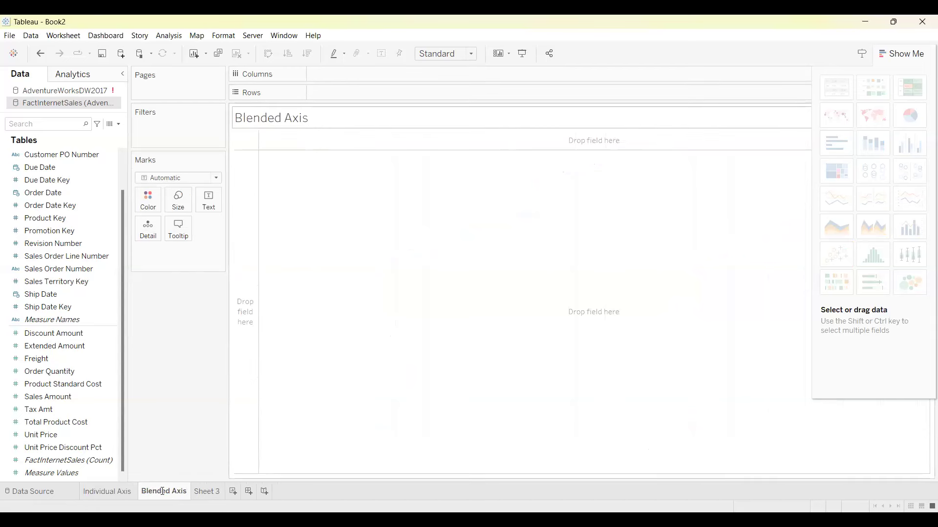
# Plot Sales Amount and Tax Amt by Due Date year and quarter on the Blended Axis worksheet
pyautogui.doubleClick(75, 167)
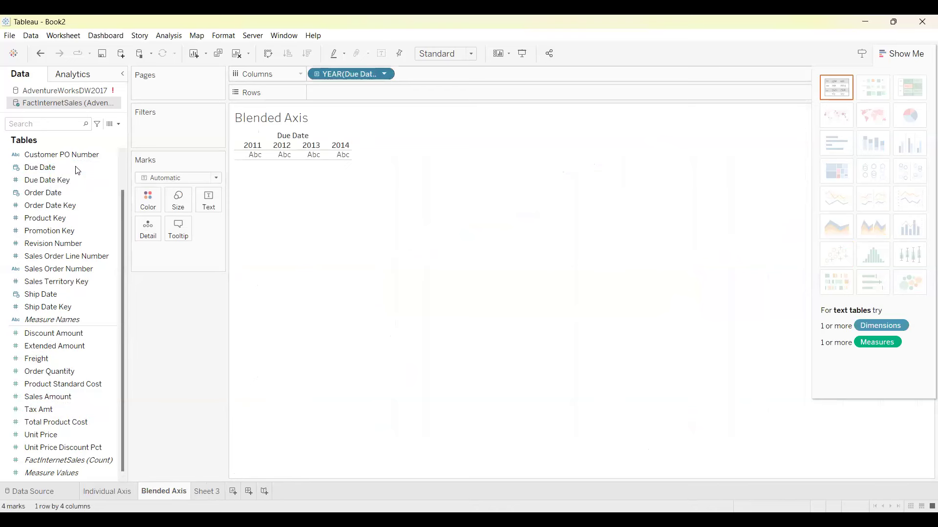
pyautogui.doubleClick(76, 168)
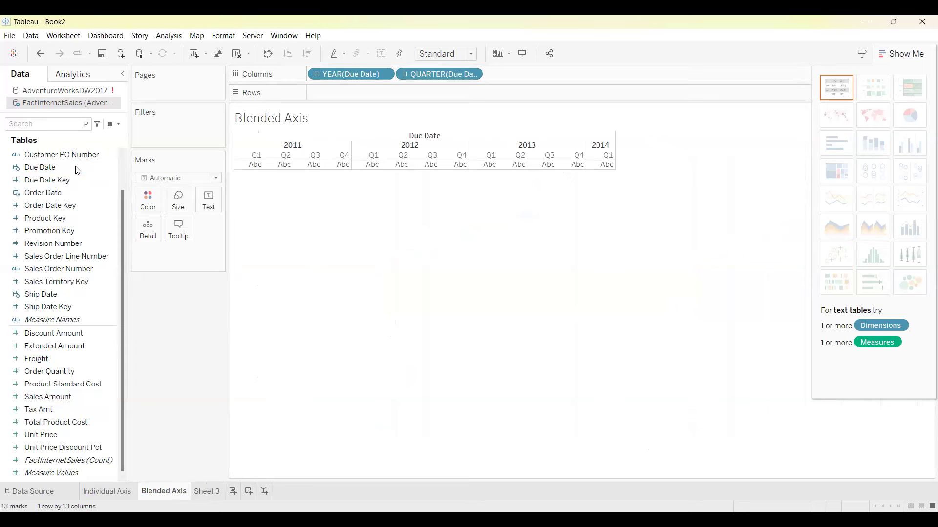
pyautogui.click(47, 398)
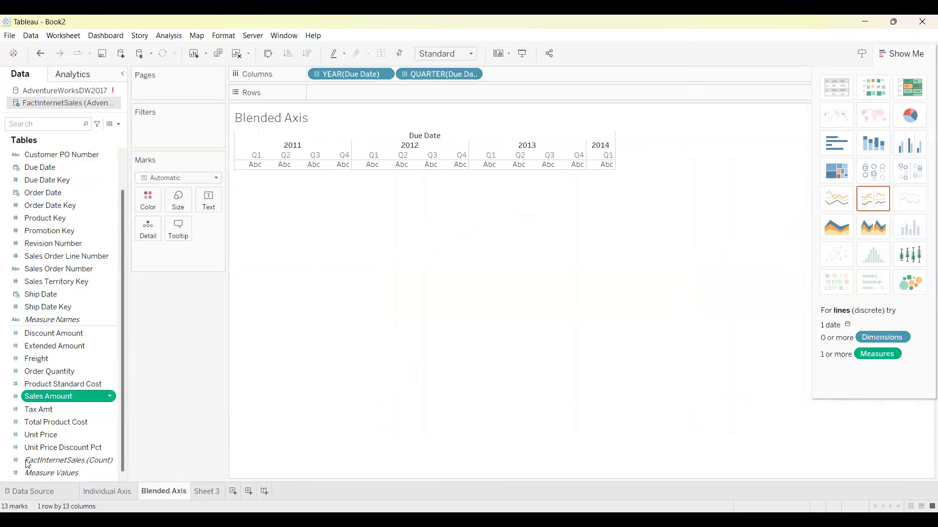
pyautogui.doubleClick(47, 398)
pyautogui.click(43, 409)
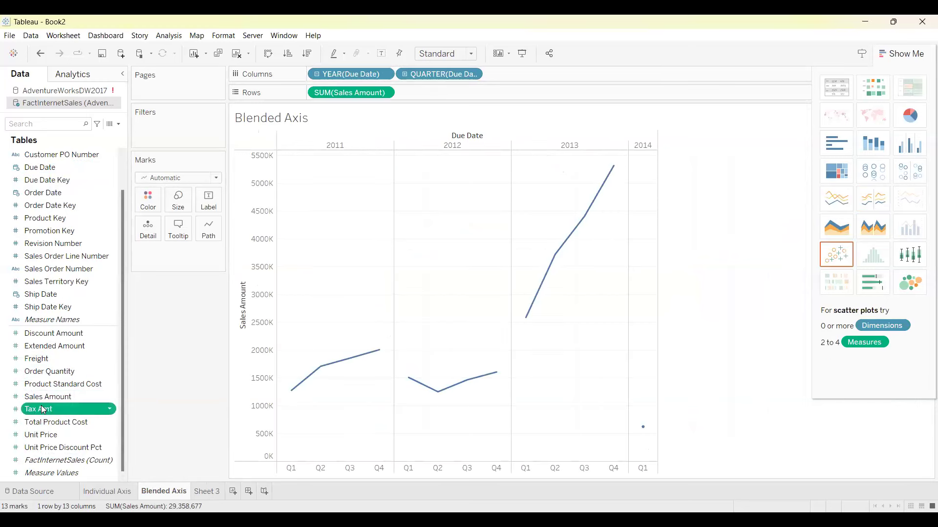
pyautogui.doubleClick(43, 409)
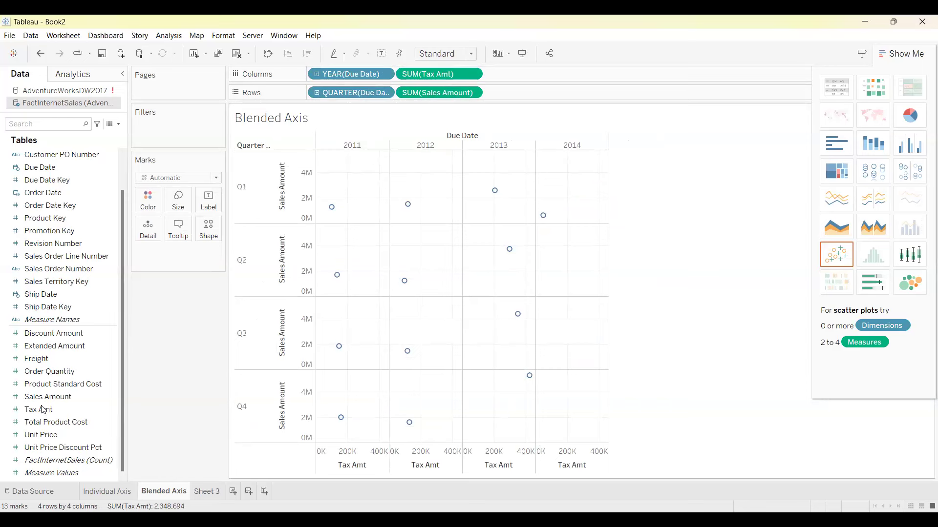
# Compare with the Individual Axis worksheet, and swap the rows and columns of the Blended Axis view
pyautogui.moveTo(206, 493)
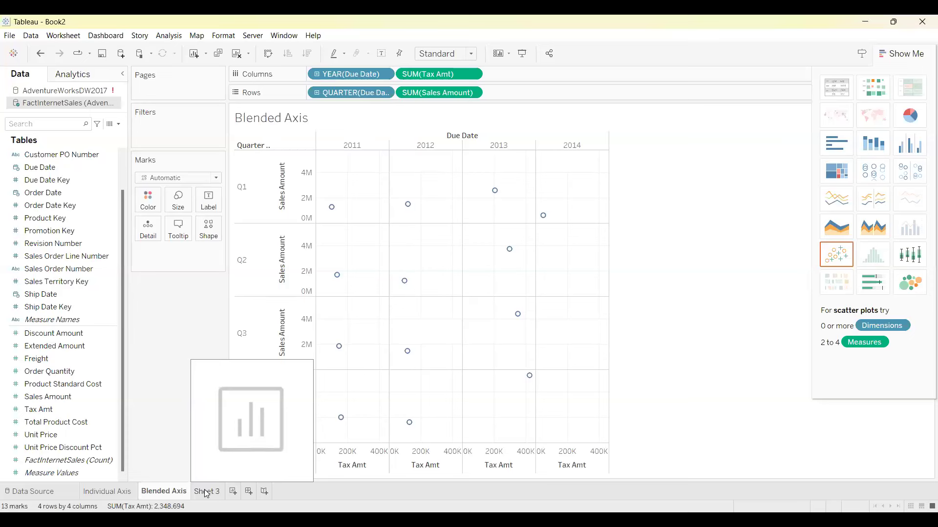
pyautogui.click(206, 492)
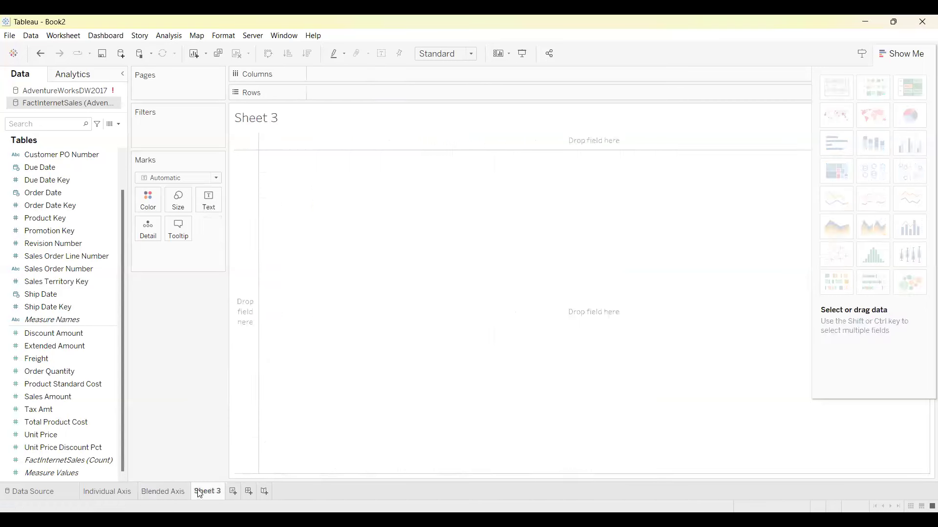
pyautogui.click(169, 490)
pyautogui.click(127, 487)
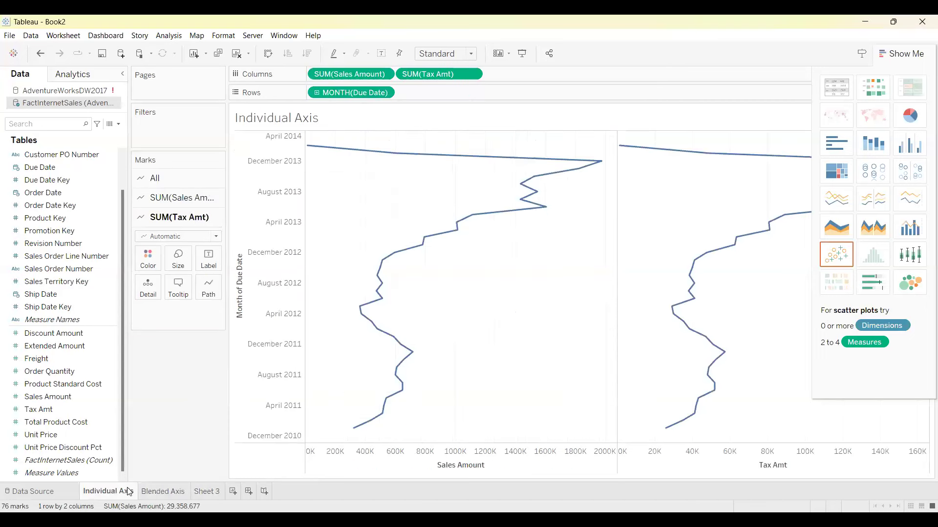
pyautogui.click(158, 491)
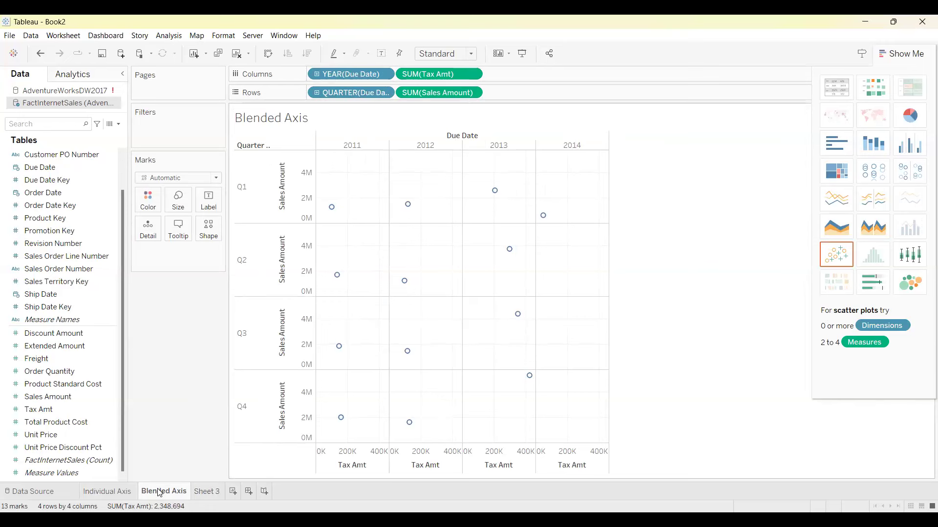
pyautogui.moveTo(207, 493)
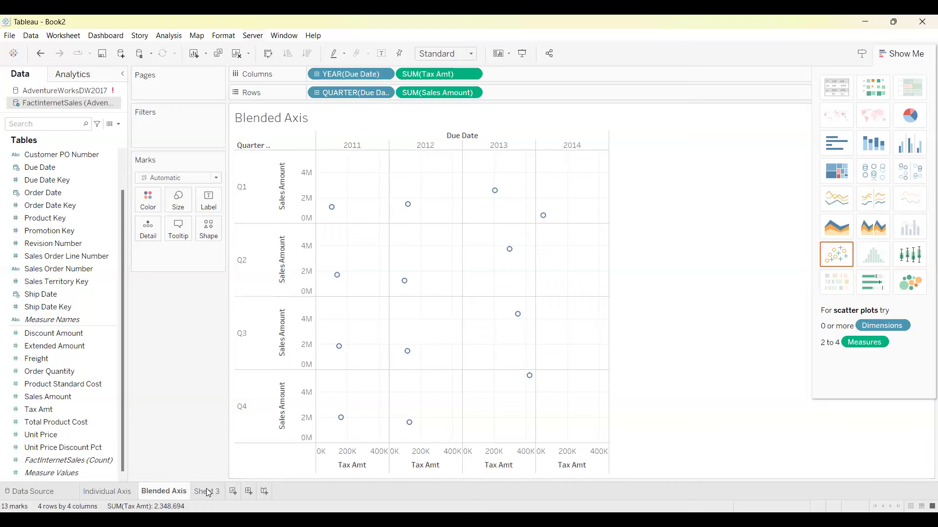
pyautogui.hotkey('ctrl', 'w')
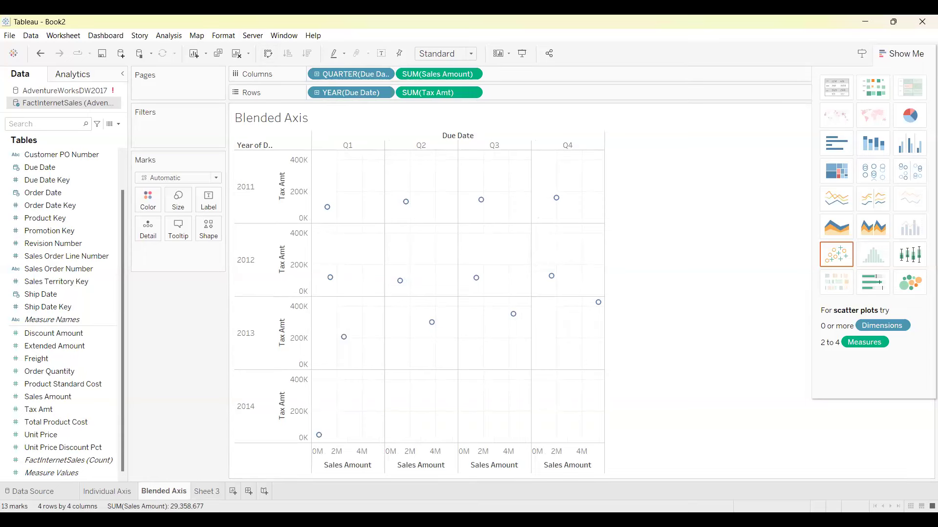
# Swap rows and columns in the Blended Axis view until Due Date year and Tax Amt are on the columns
pyautogui.hotkey('ctrl', 'w')
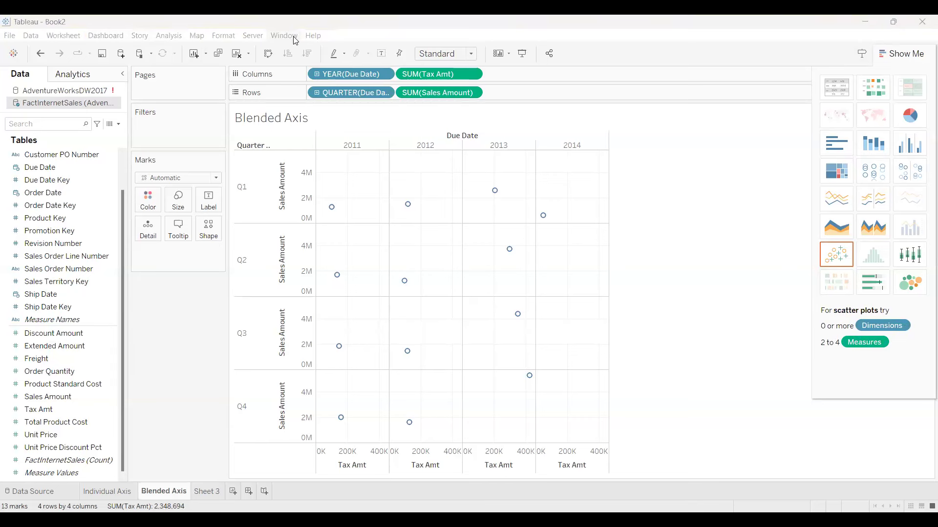
pyautogui.click(265, 52)
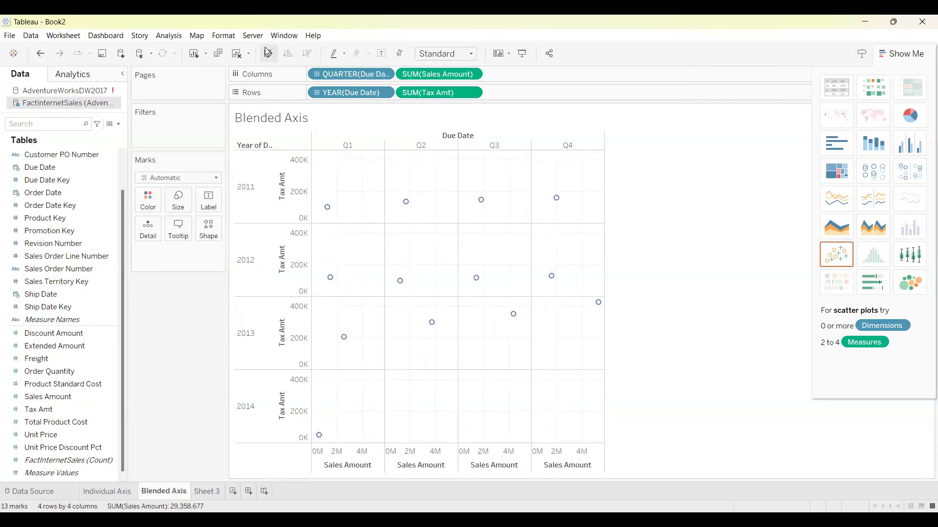
pyautogui.click(268, 52)
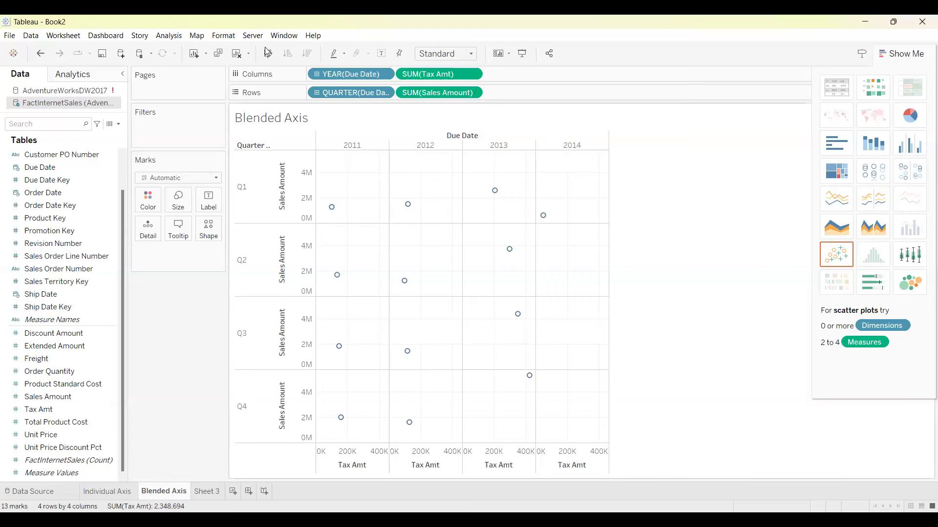
# Rename the Sheet 3 worksheet as Dual Axis
pyautogui.click(200, 493)
pyautogui.write('Dual Axis')
pyautogui.press('Return')
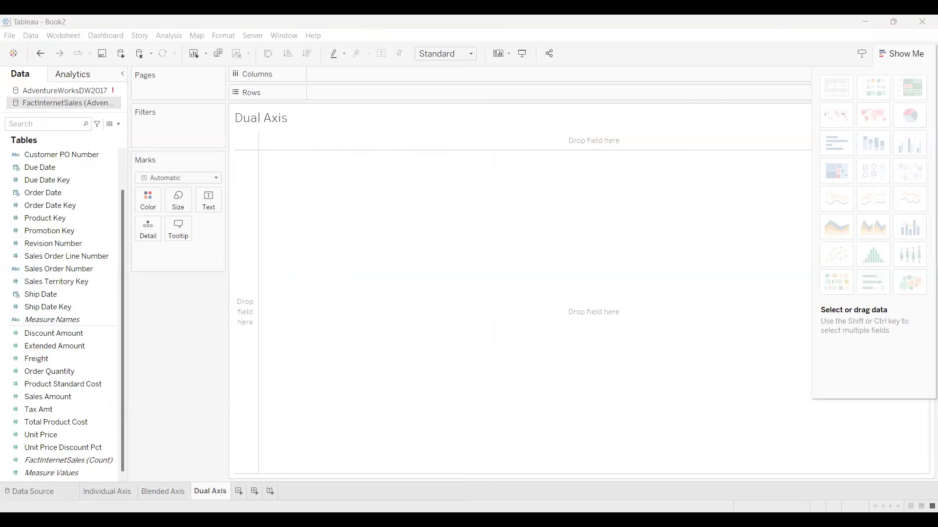
# Add Due Date year, Sales Amount and Tax Amt to the view on the Dual Axis worksheet
pyautogui.click(62, 247)
pyautogui.click(53, 168)
pyautogui.click(64, 229)
pyautogui.click(57, 294)
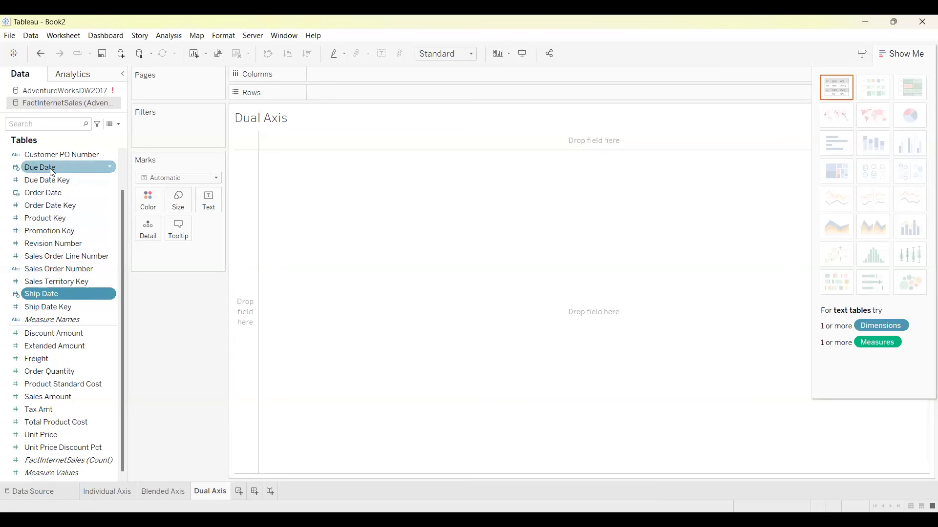
pyautogui.click(69, 168)
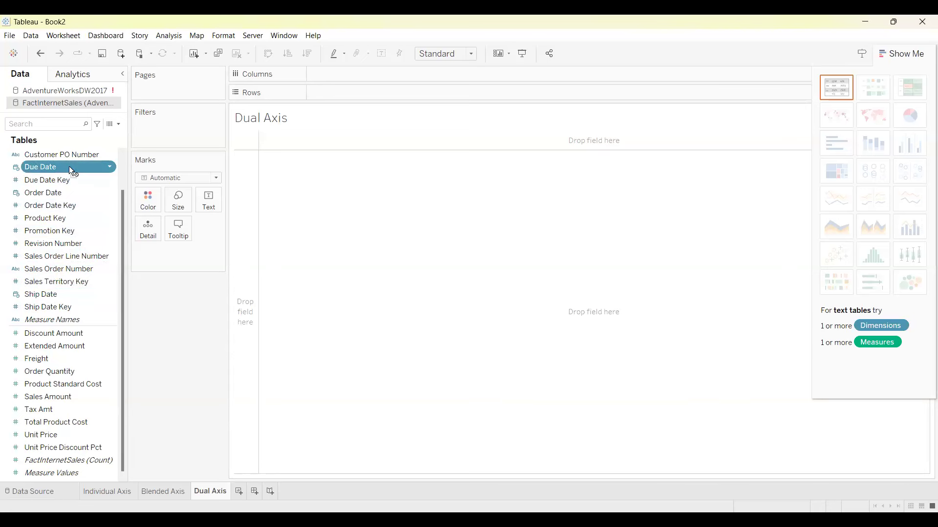
pyautogui.doubleClick(69, 168)
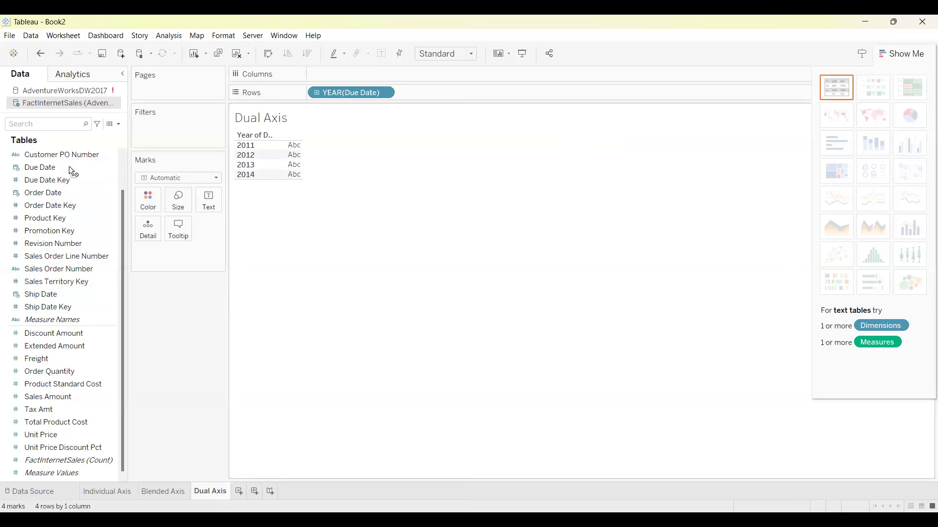
pyautogui.click(66, 397)
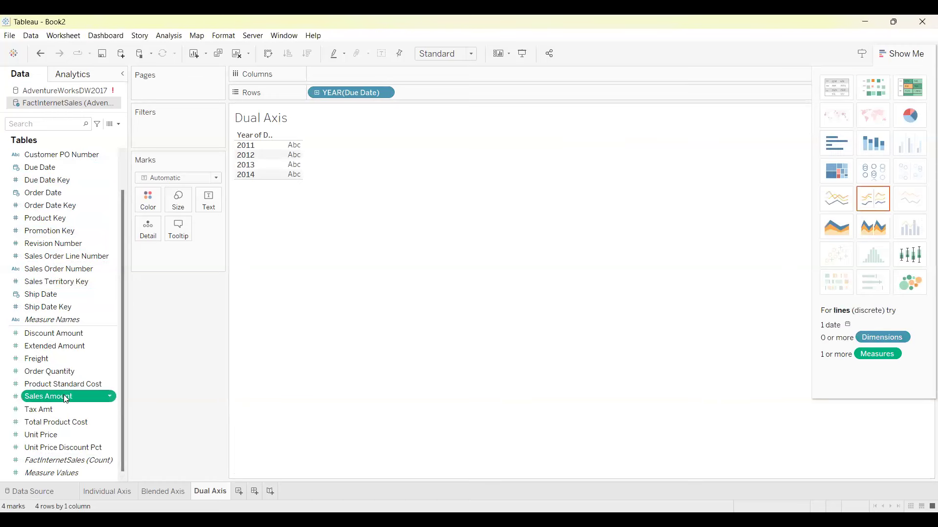
pyautogui.doubleClick(63, 396)
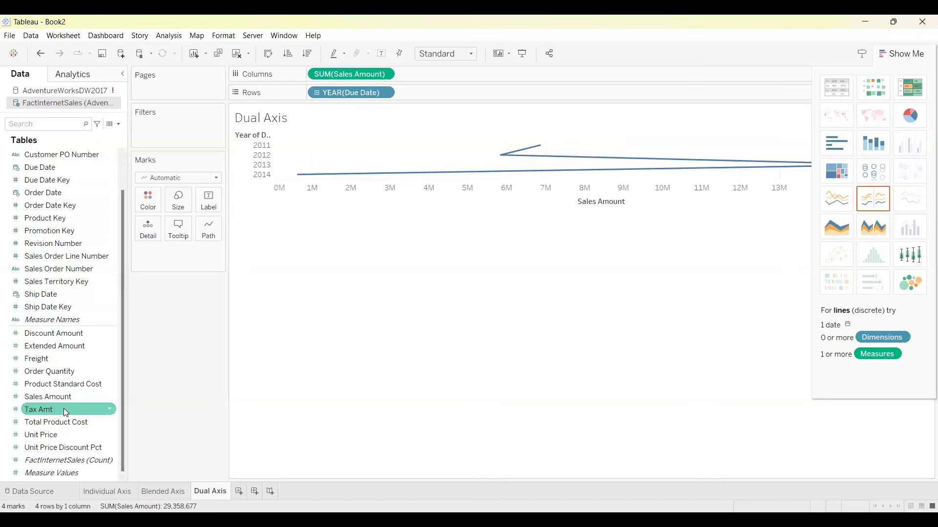
pyautogui.click(65, 411)
pyautogui.doubleClick(63, 408)
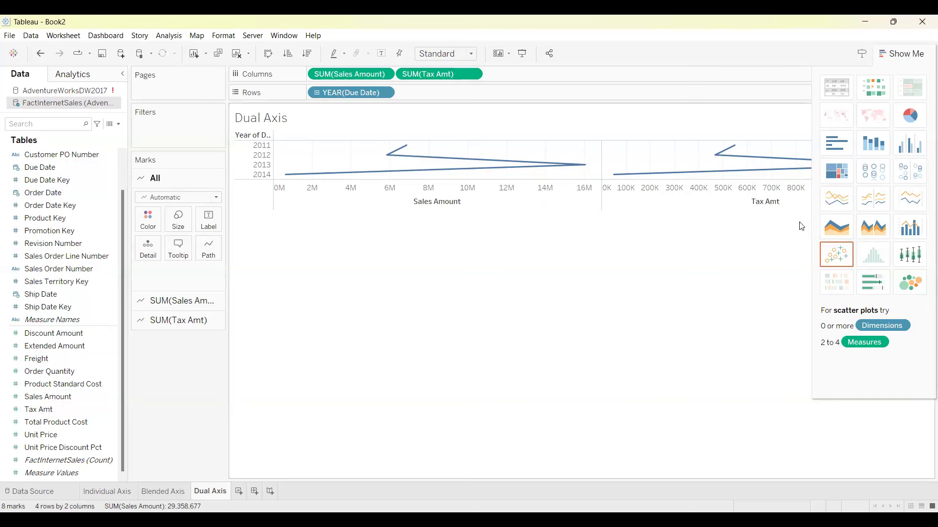
# Compare the continuous and discrete line charts for the Dual Axis view, and keep the continuous lines
pyautogui.click(845, 204)
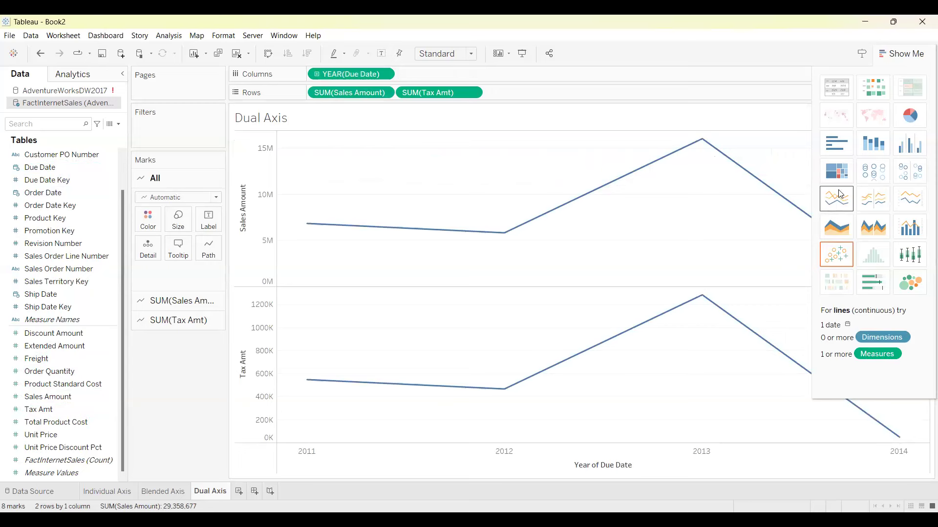
pyautogui.click(874, 205)
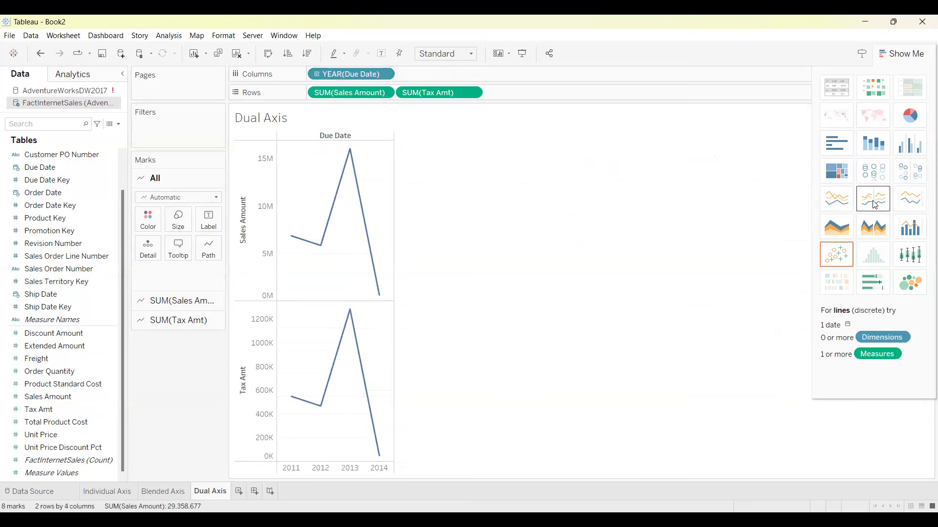
pyautogui.click(836, 200)
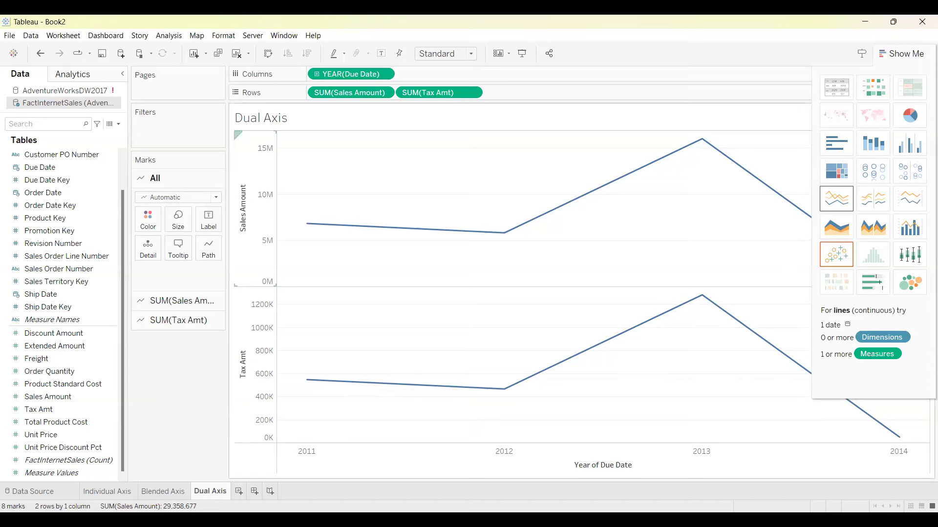
pyautogui.moveTo(701, 295)
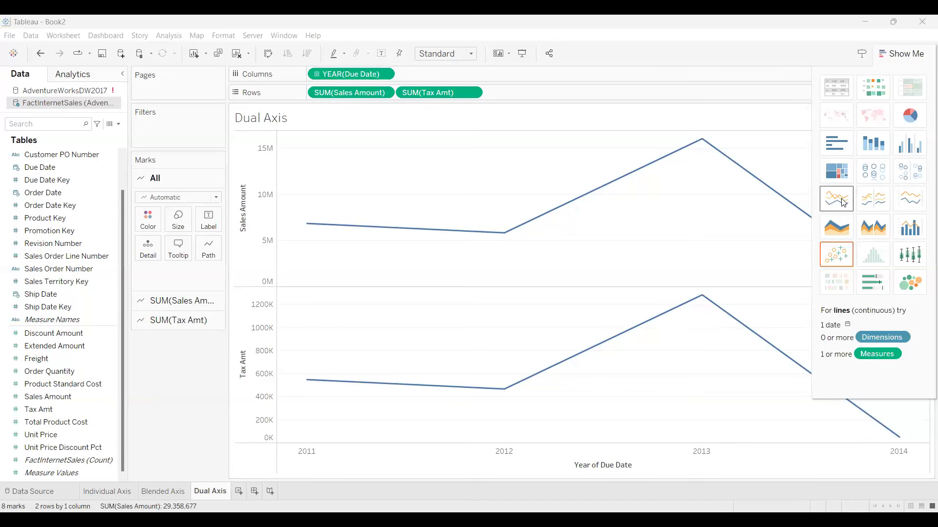
pyautogui.click(870, 201)
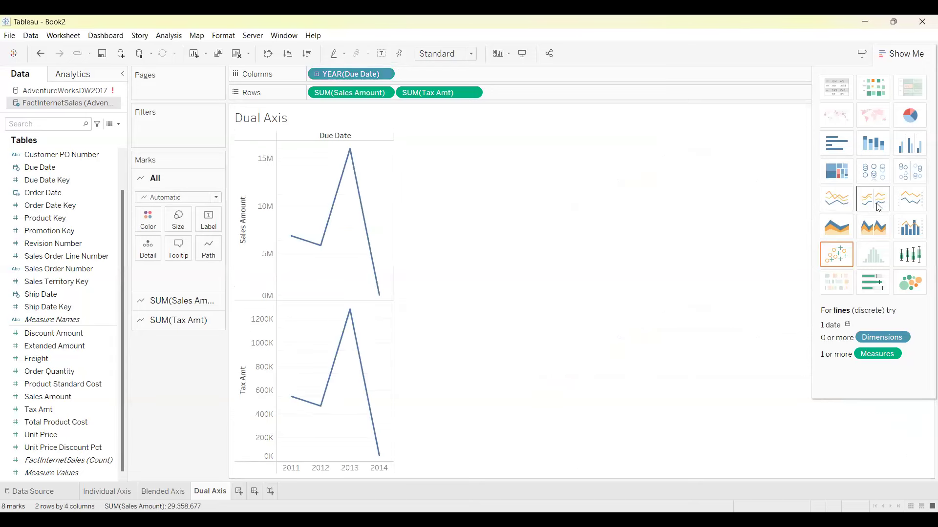
pyautogui.click(837, 203)
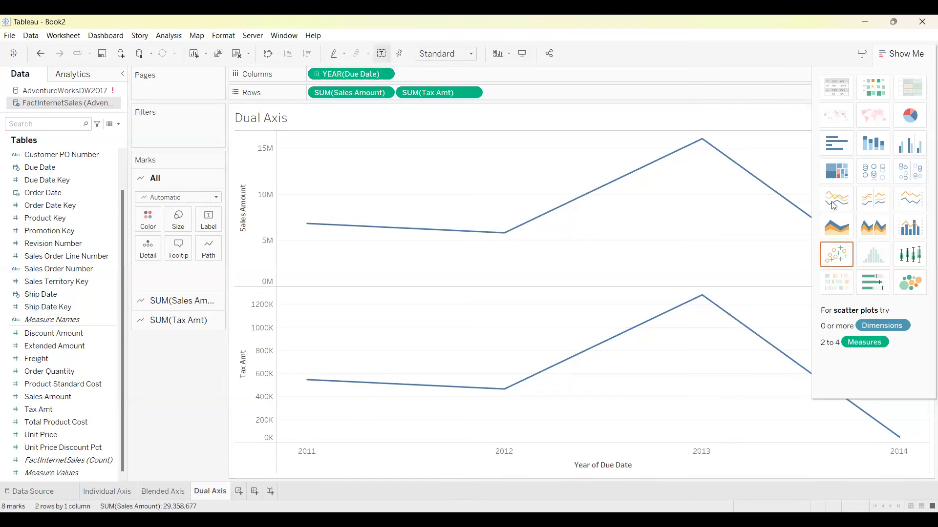
# Show mark labels on the lines, combine Sales Amount and Tax Amt as a dual axis, and close the chart suggestions
pyautogui.click(381, 53)
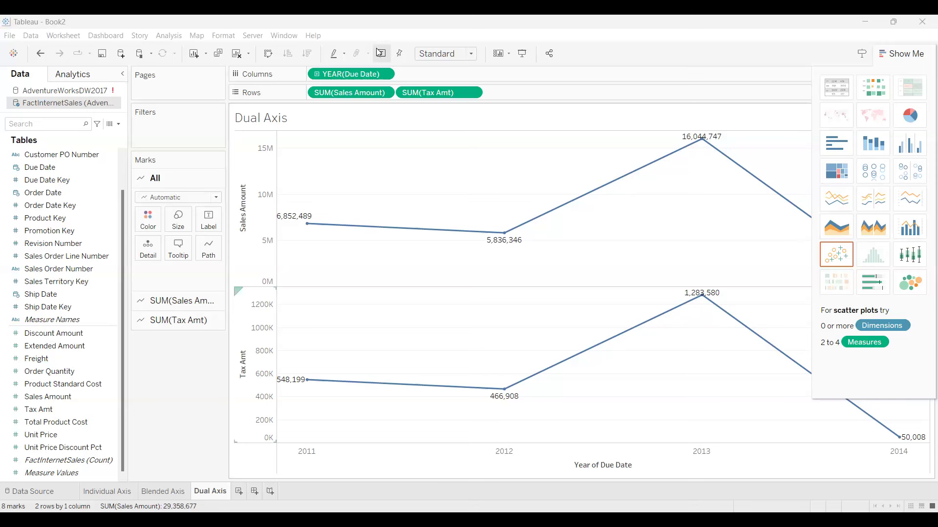
pyautogui.rightClick(247, 401)
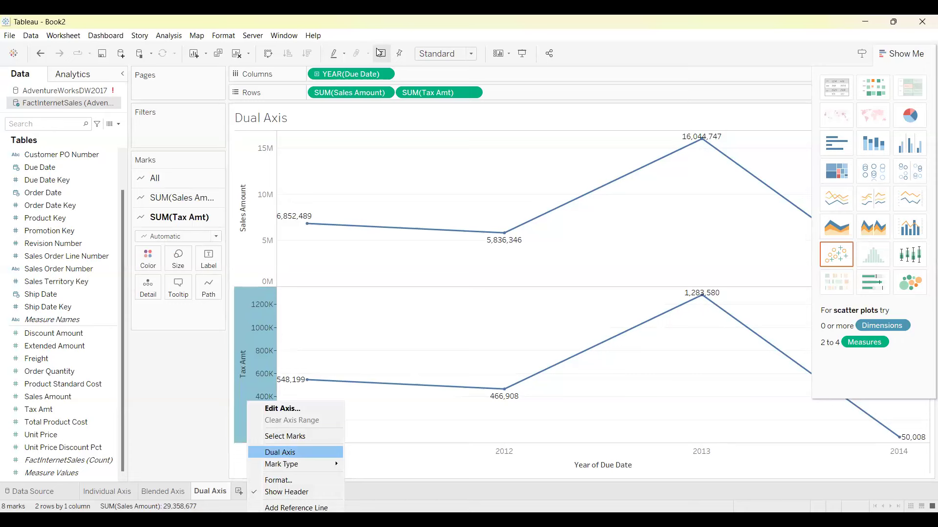
pyautogui.click(280, 452)
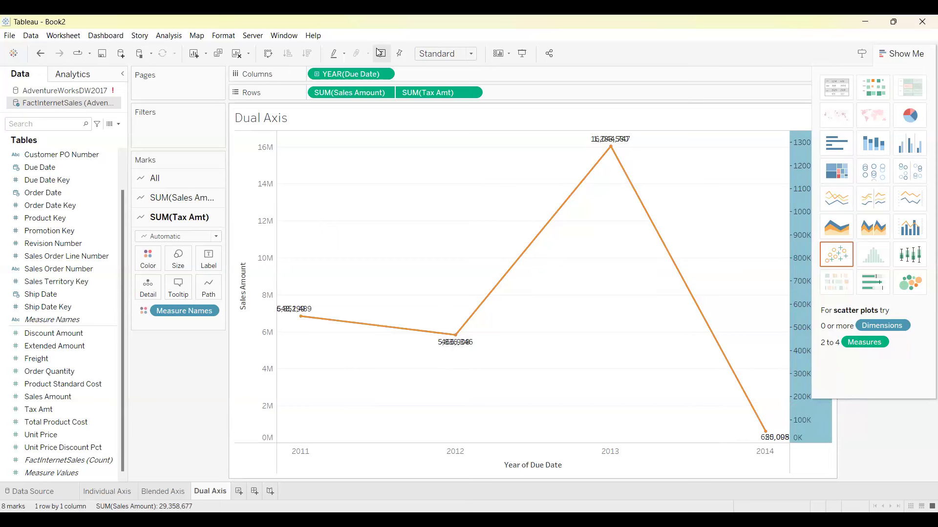
pyautogui.click(903, 54)
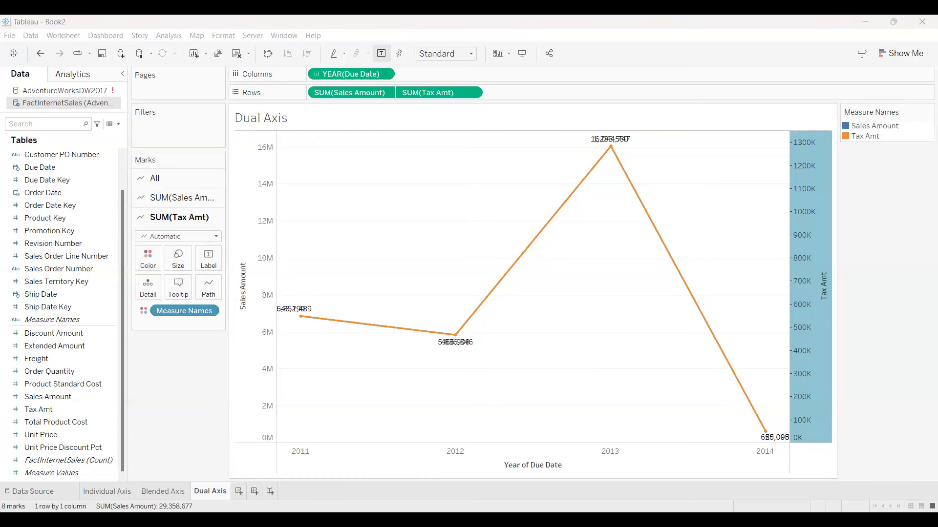
# Synchronize the Tax Amt axis with the Sales Amount axis
pyautogui.rightClick(804, 329)
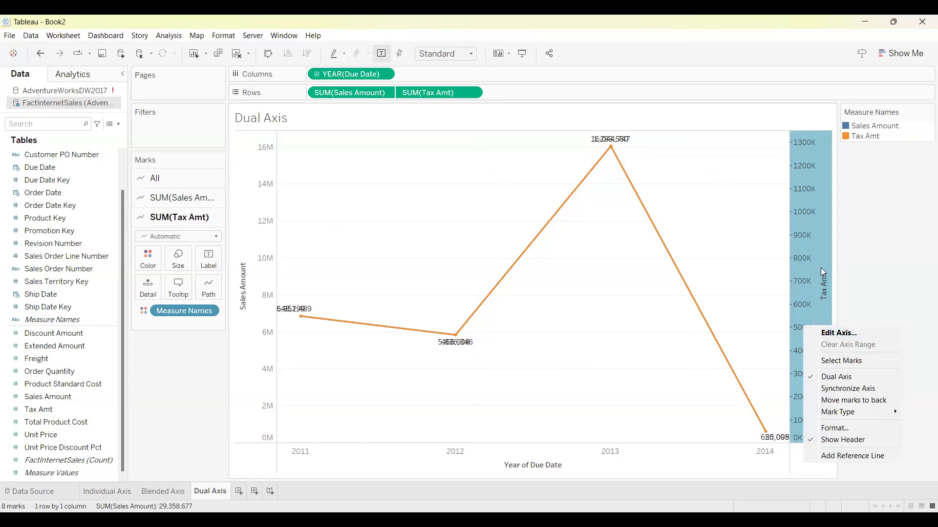
pyautogui.click(850, 391)
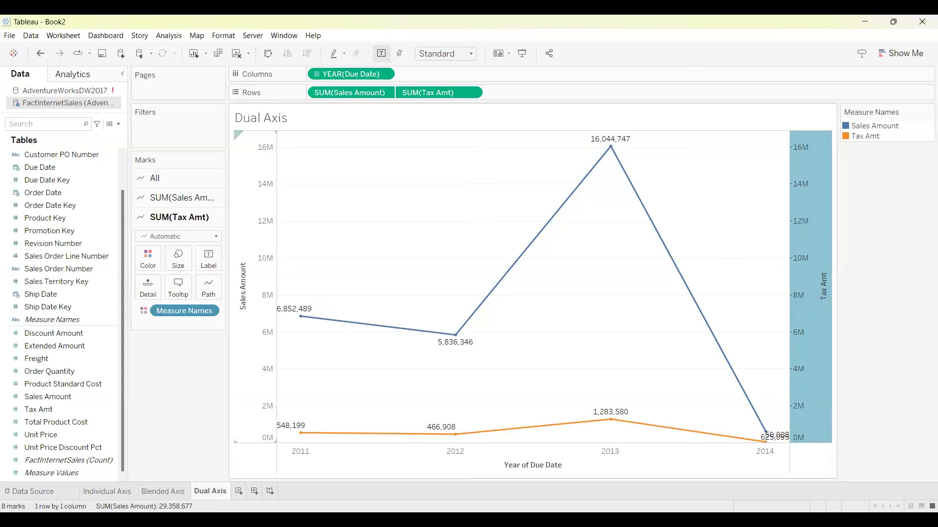
pyautogui.click(807, 331)
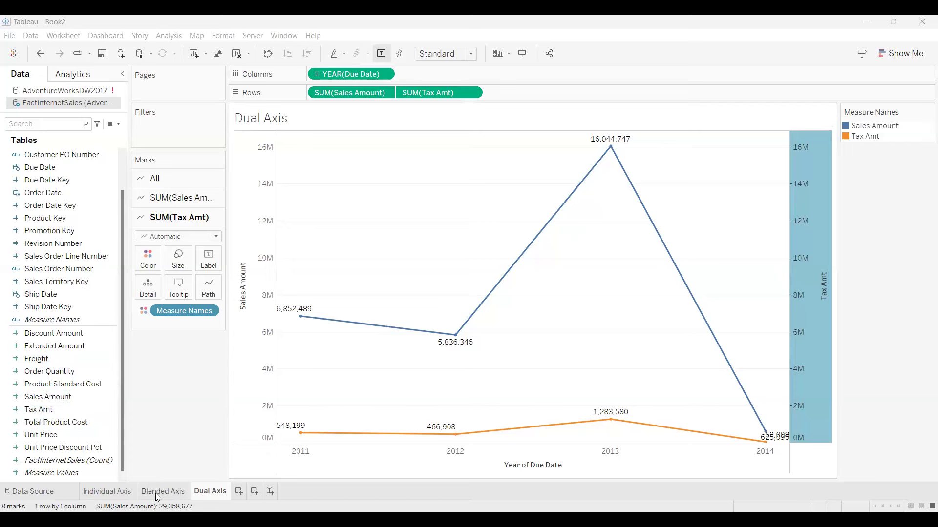
# Add a new worksheet, and review the Individual Axis, Blended Axis and Dual Axis worksheets
pyautogui.click(238, 491)
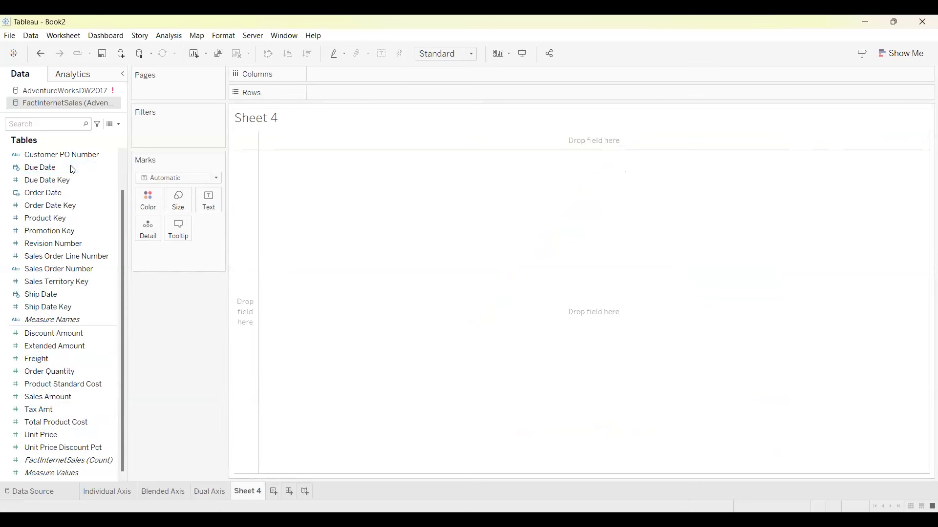
pyautogui.click(122, 491)
pyautogui.click(165, 491)
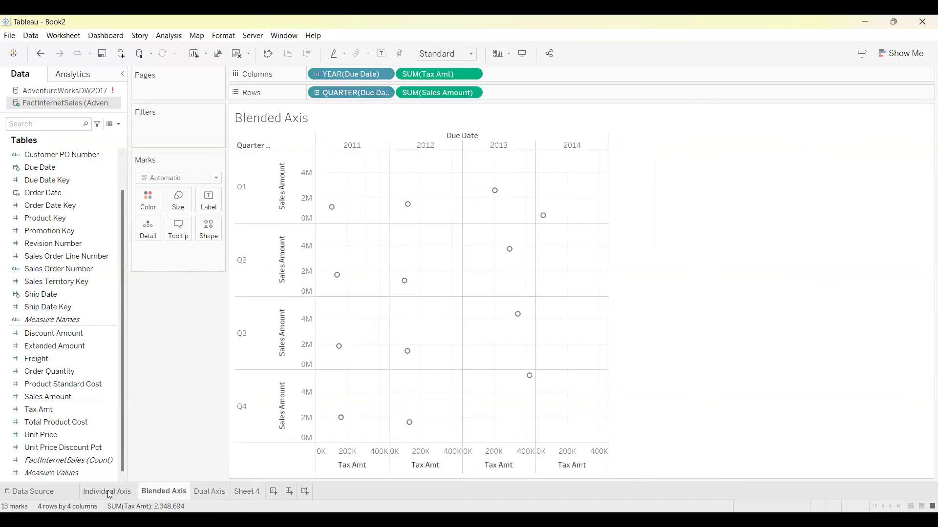
pyautogui.click(109, 495)
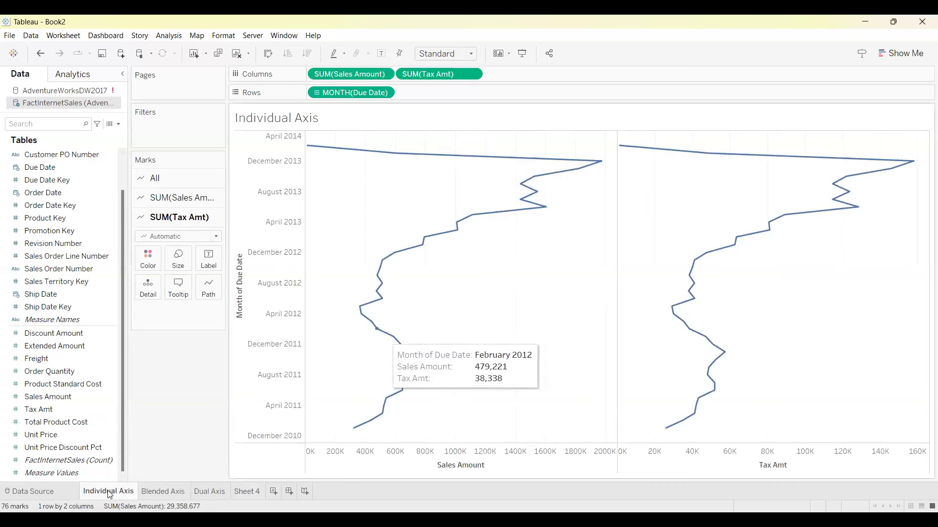
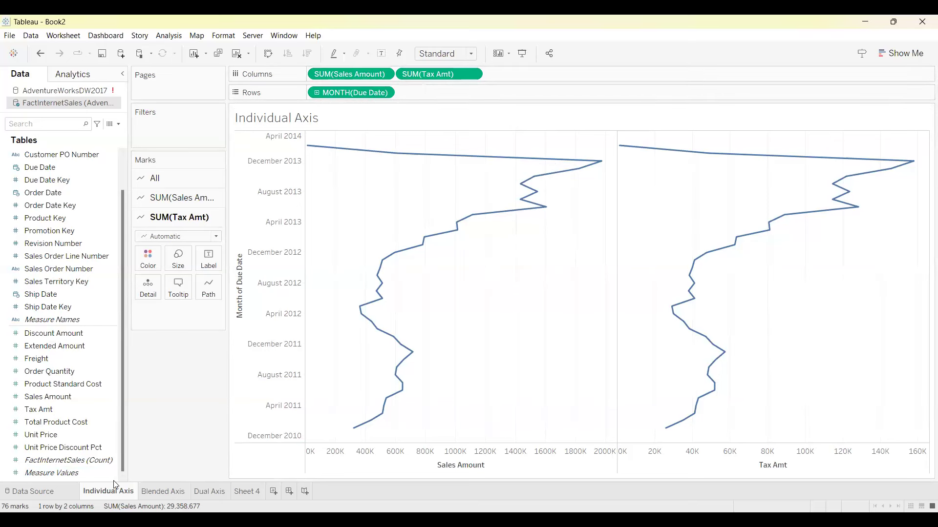
pyautogui.click(171, 496)
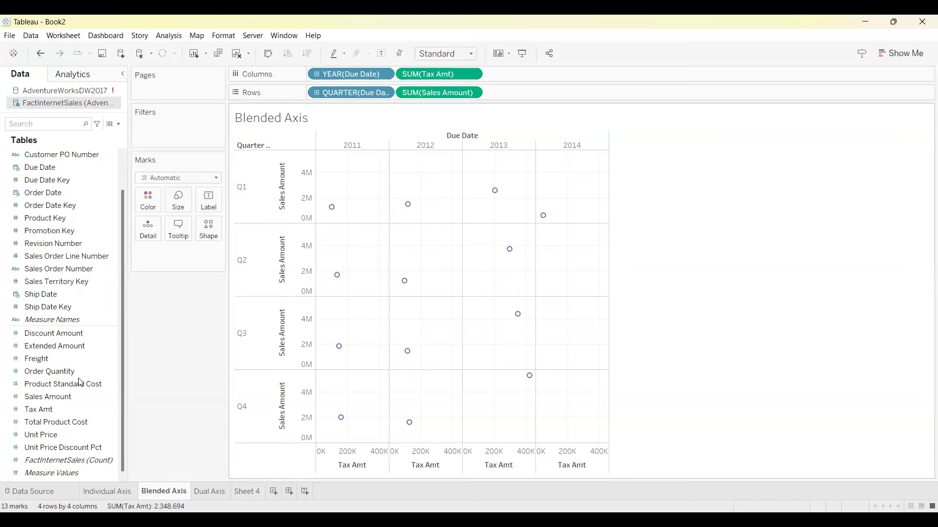
pyautogui.click(213, 489)
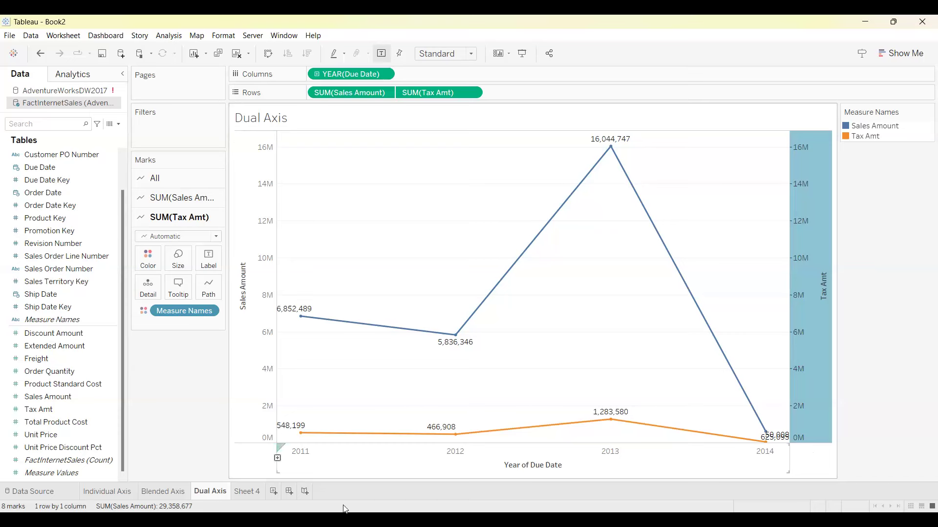
# On Sheet 4, chart Sales Amount and Tax Amt by year of Due Date as continuous lines
pyautogui.click(249, 492)
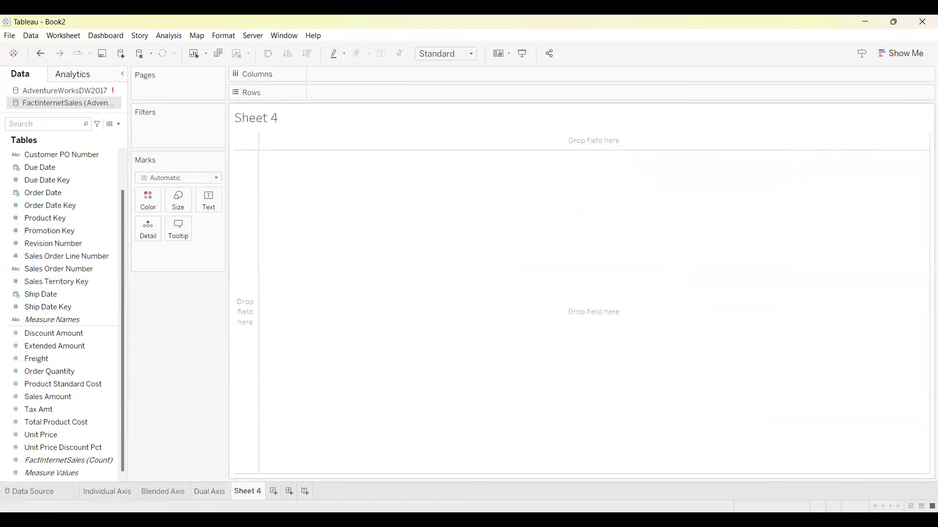
pyautogui.click(39, 169)
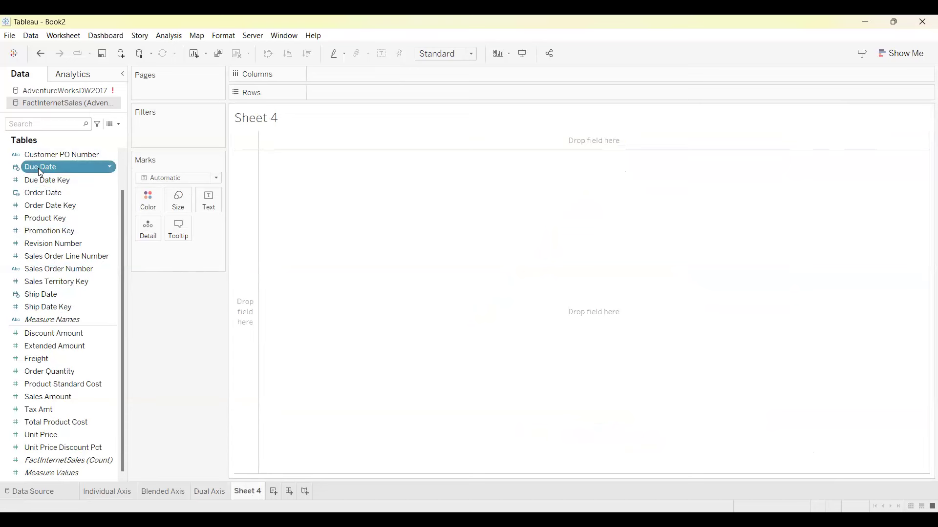
pyautogui.doubleClick(38, 168)
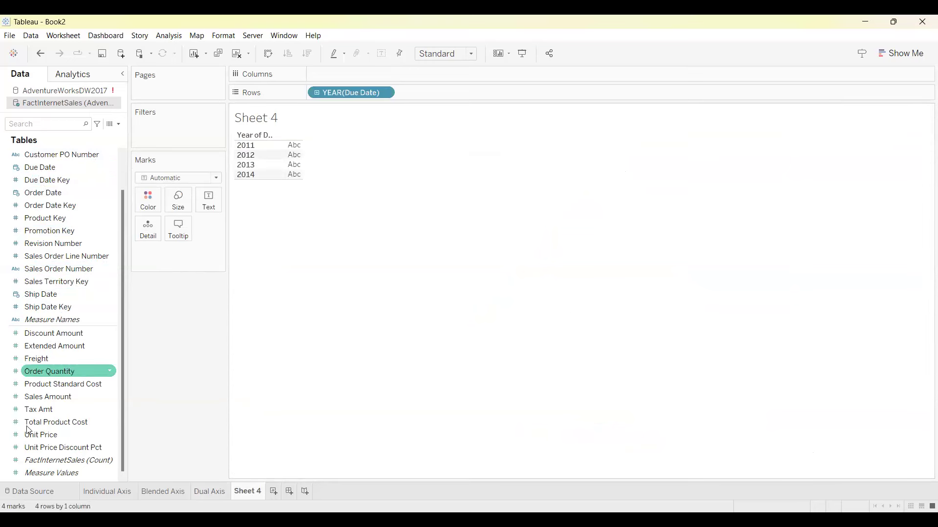
pyautogui.doubleClick(45, 397)
pyautogui.click(62, 408)
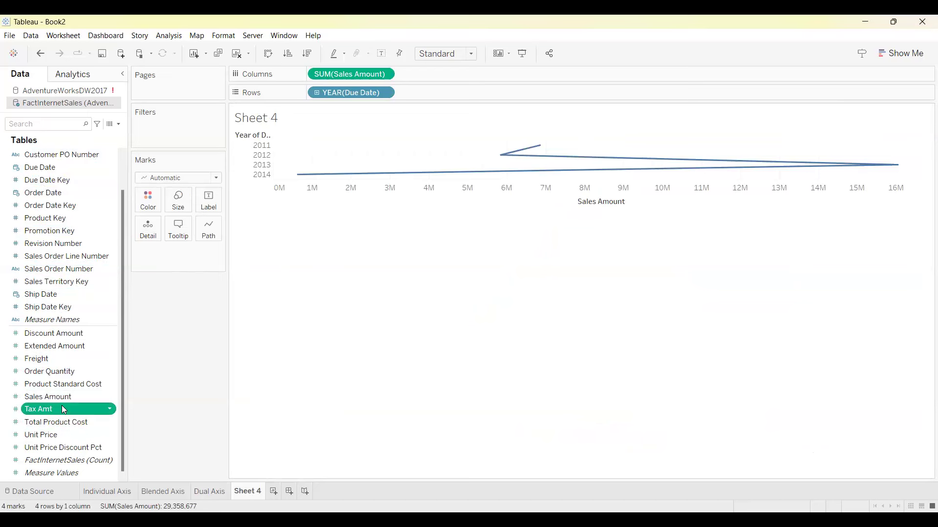
pyautogui.doubleClick(63, 409)
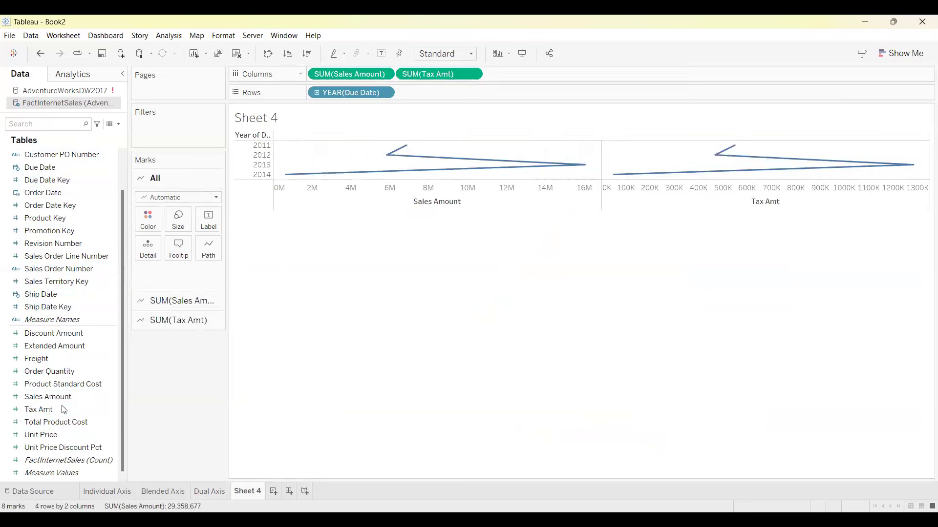
pyautogui.click(892, 58)
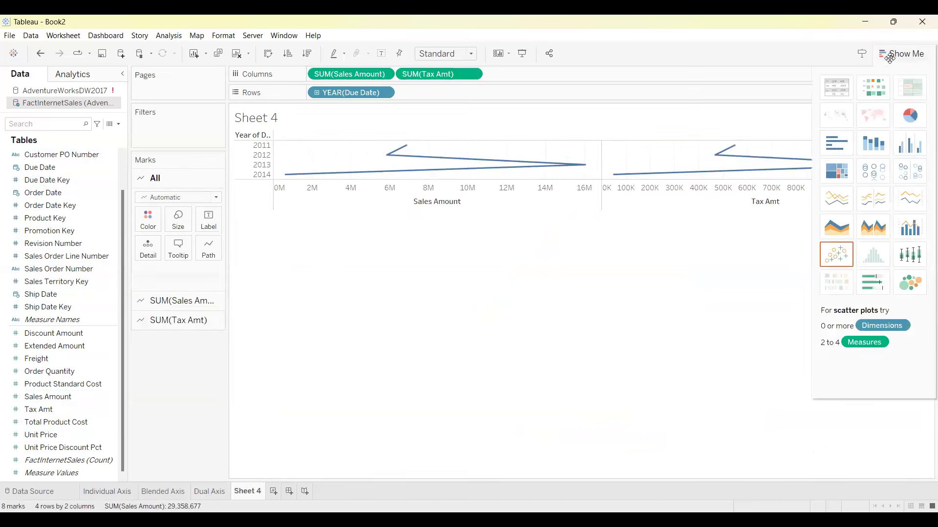
pyautogui.click(836, 209)
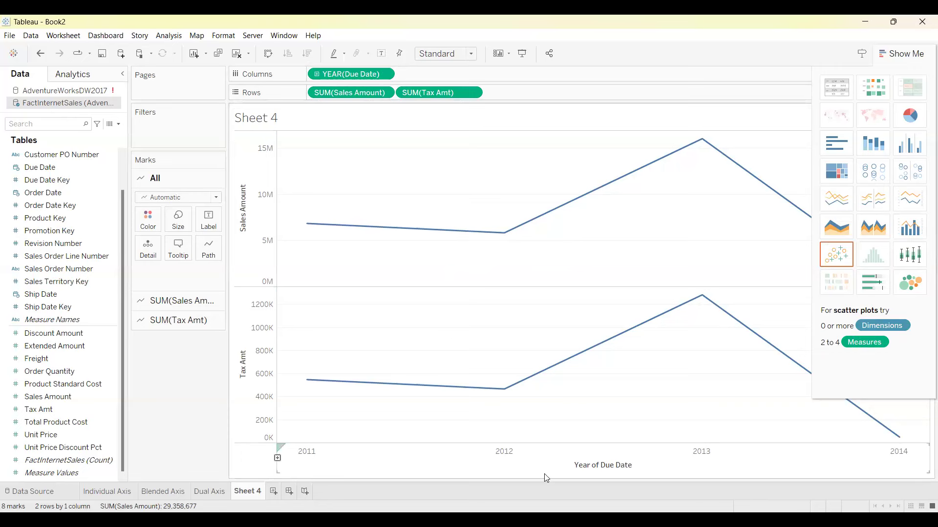
# Swap Sheet 4's rows and columns, compare it with the other axis worksheets, and swap them back
pyautogui.hotkey('ctrl', 'w')
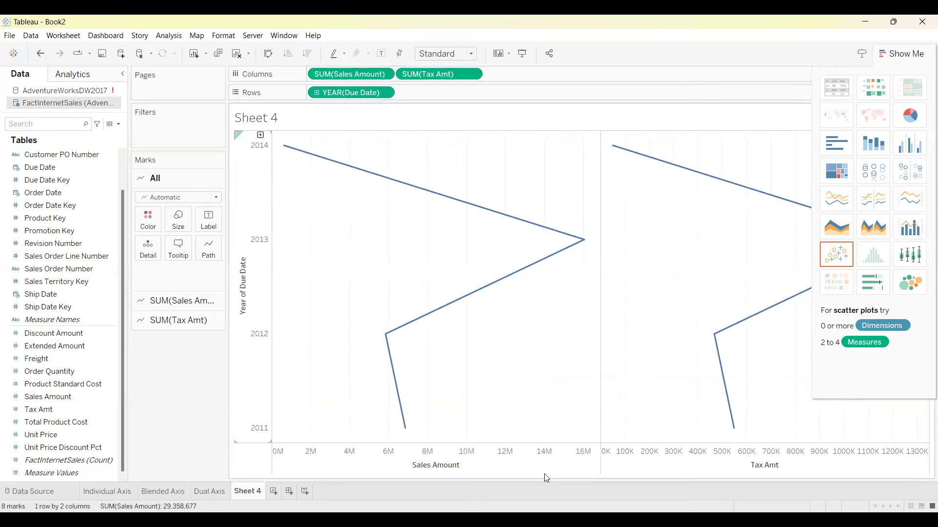
pyautogui.click(108, 494)
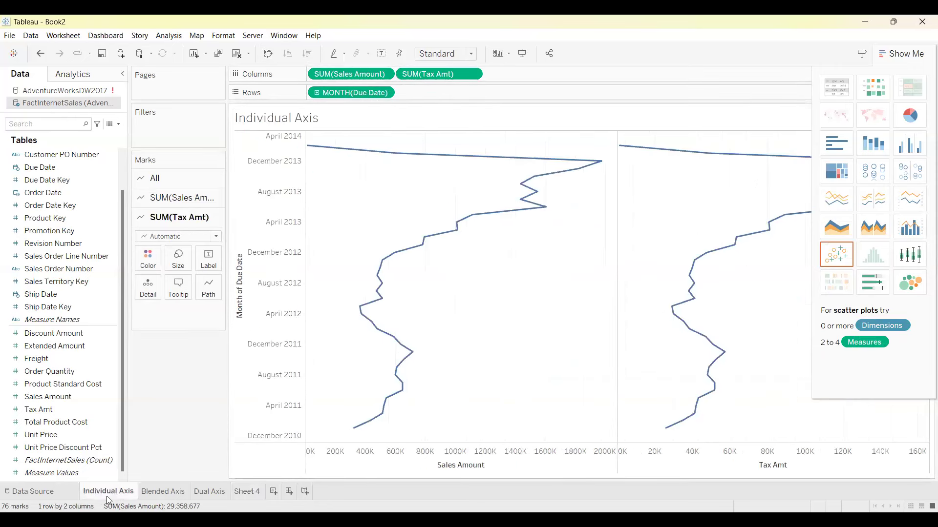
pyautogui.click(164, 493)
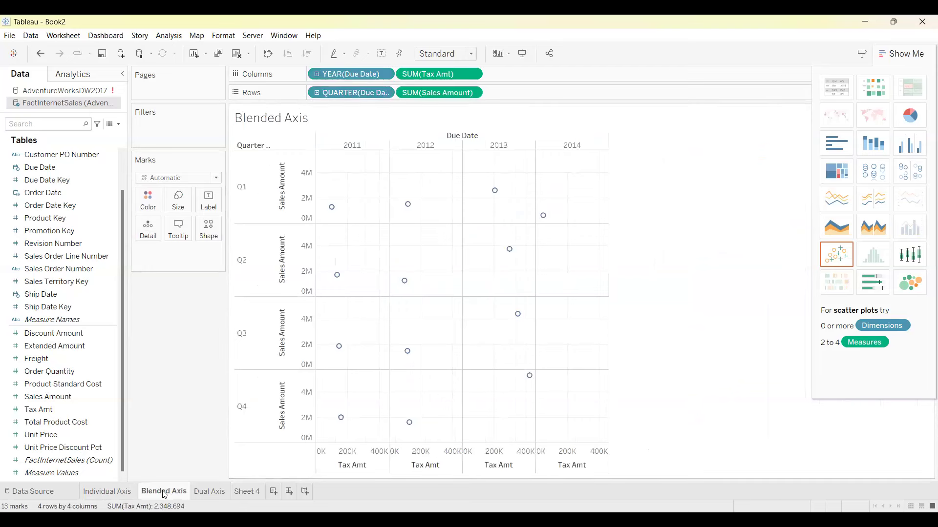
pyautogui.click(217, 497)
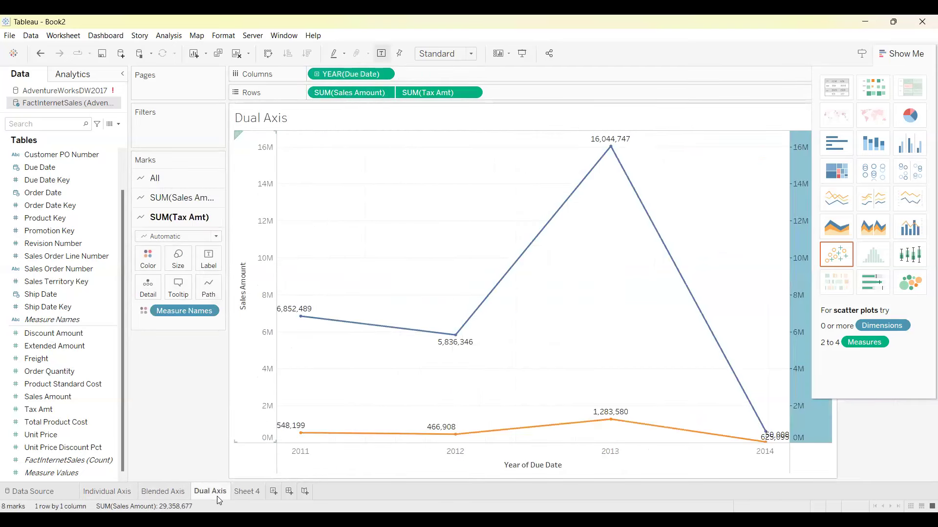
pyautogui.click(248, 491)
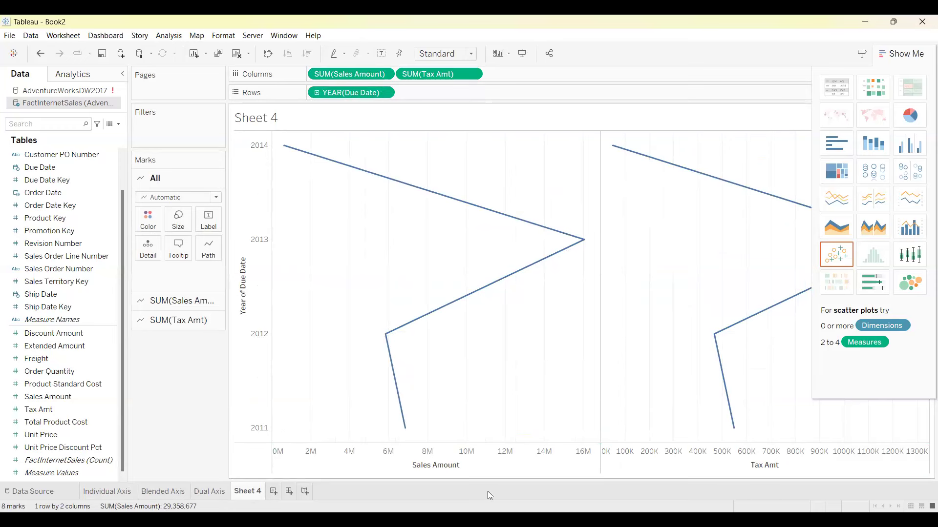
pyautogui.click(268, 54)
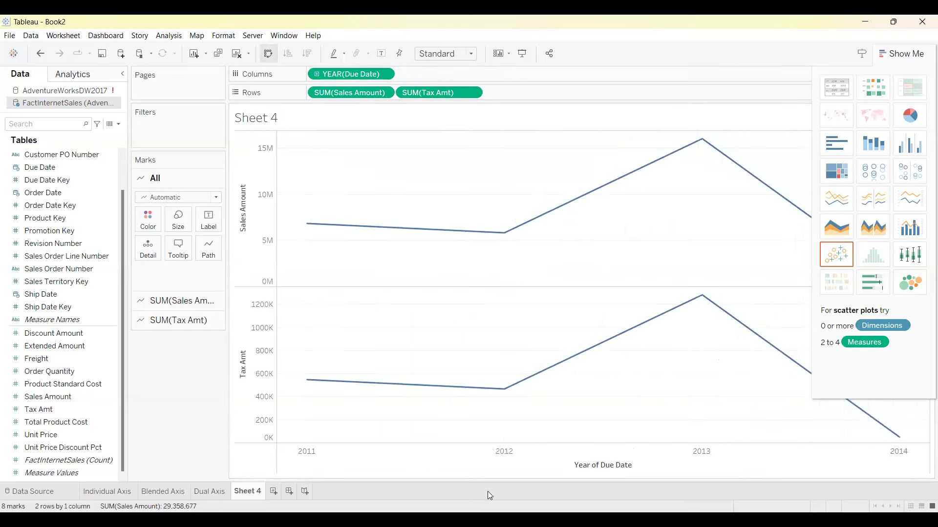
pyautogui.click(903, 53)
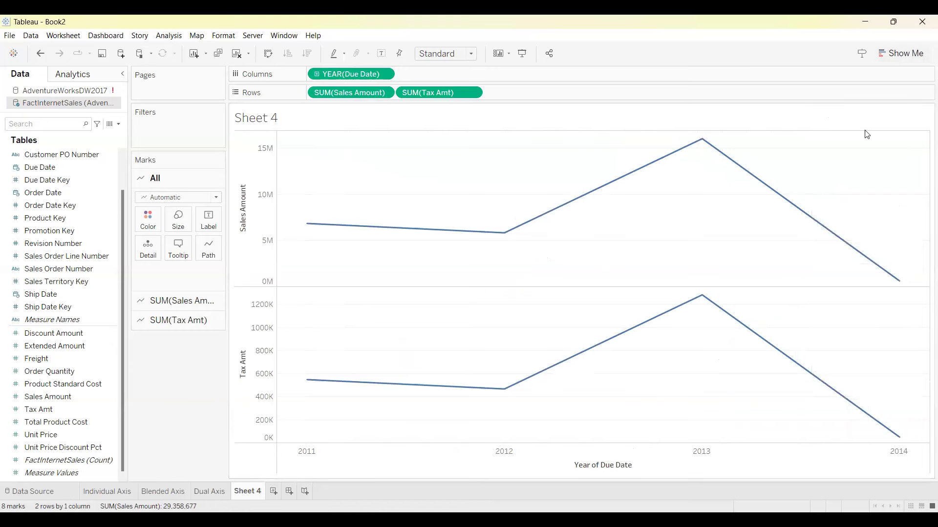
pyautogui.click(893, 53)
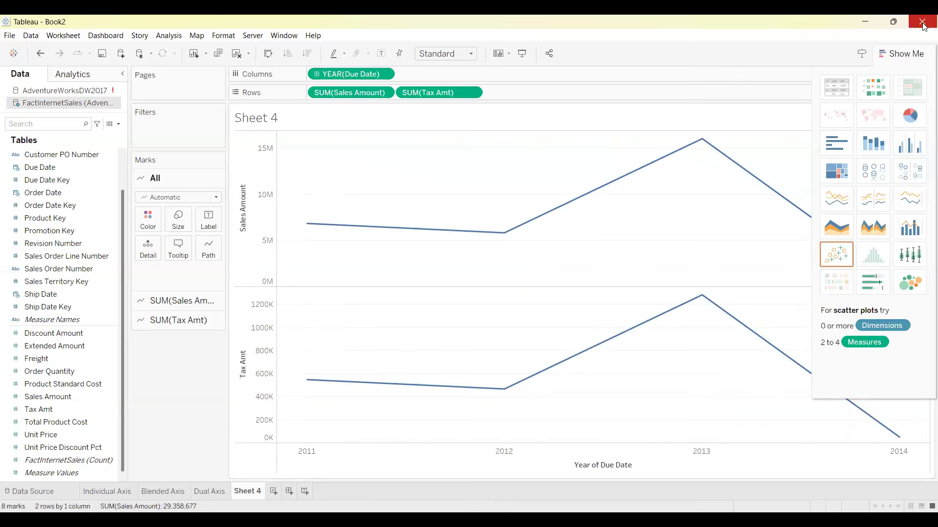
pyautogui.click(902, 54)
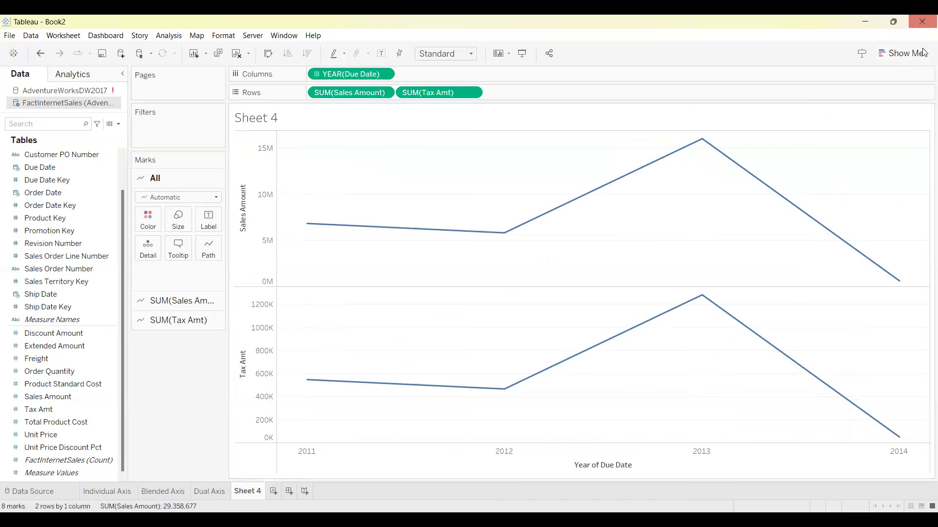
pyautogui.click(902, 54)
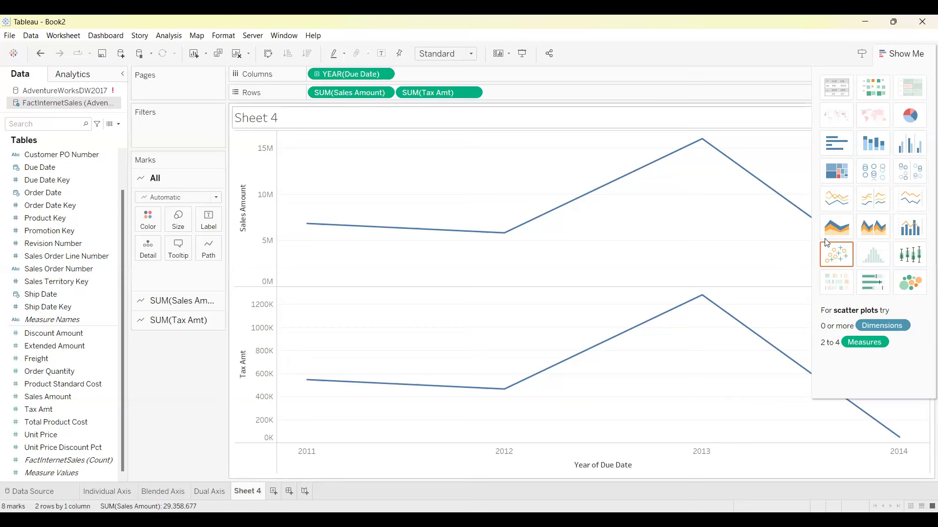
# Show mark labels on Sheet 4's lines and combine Sales Amount and Tax Amt into a synchronized dual axis
pyautogui.click(901, 54)
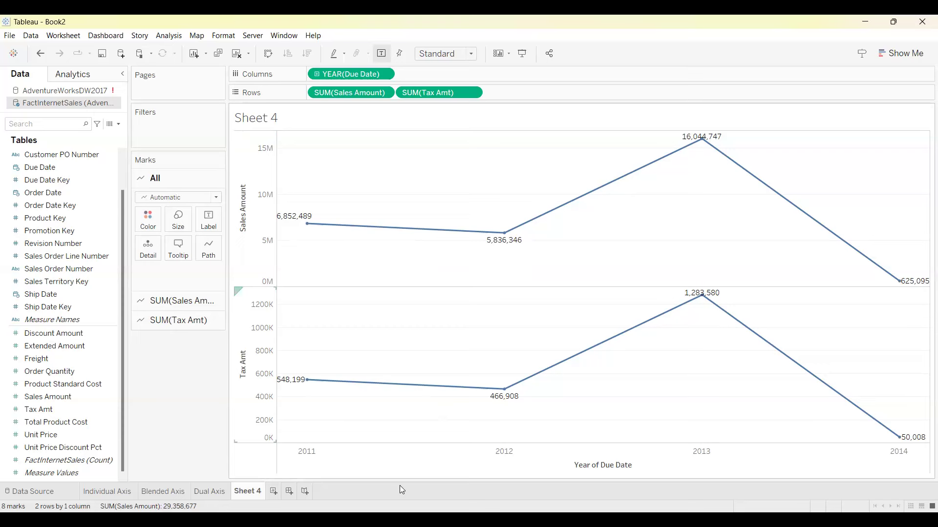
pyautogui.rightClick(247, 387)
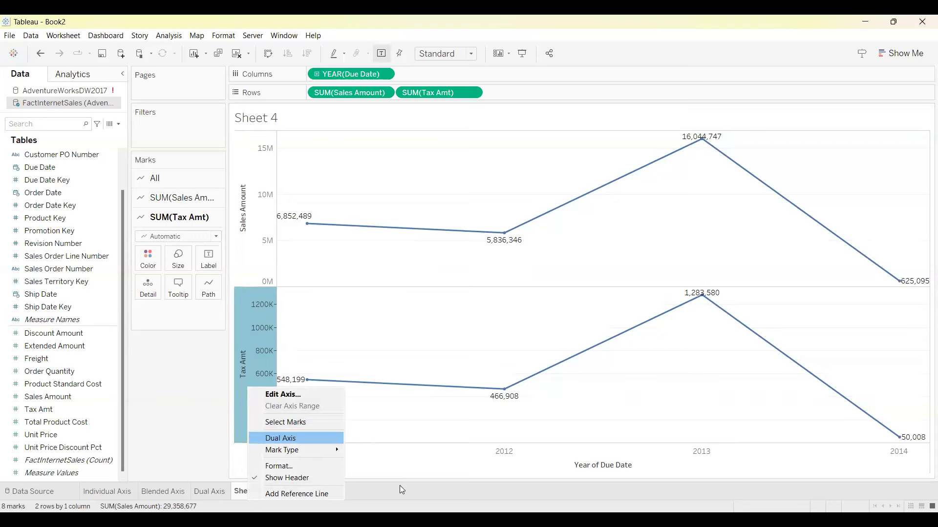
pyautogui.press('Return')
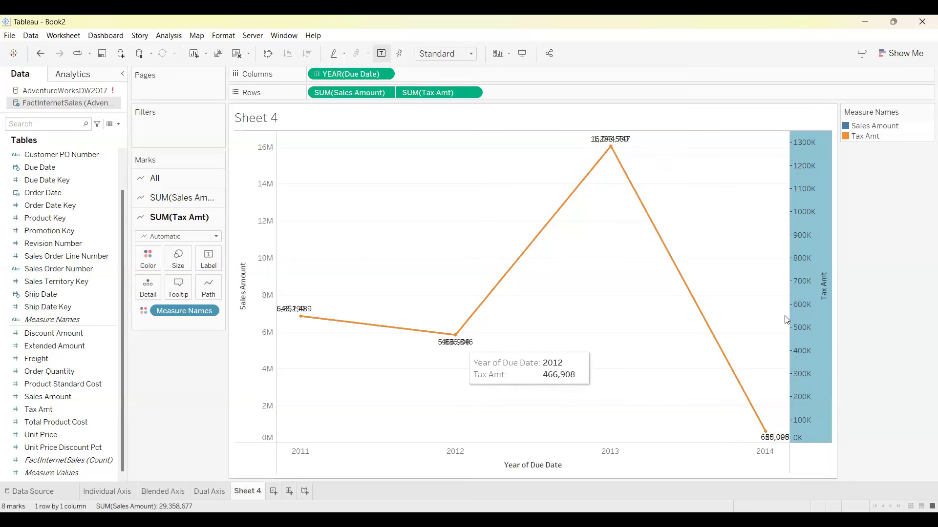
pyautogui.rightClick(816, 255)
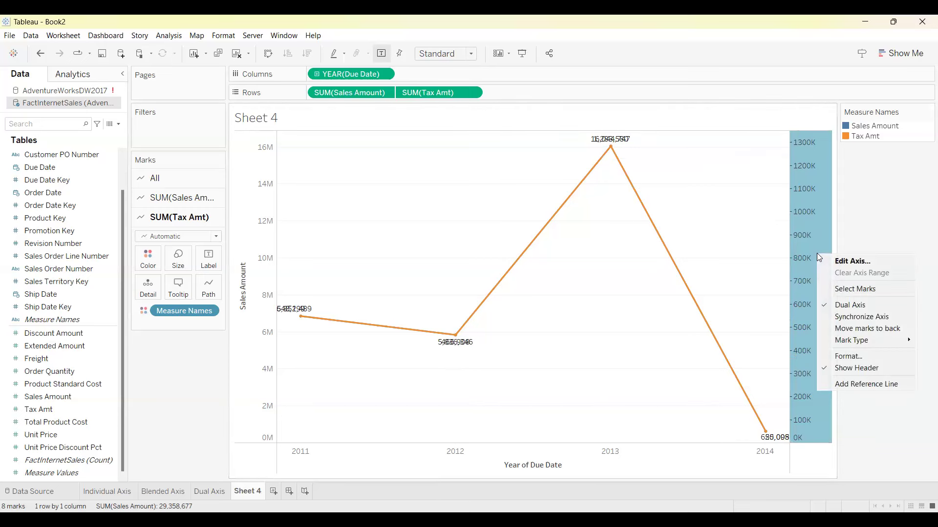
pyautogui.click(855, 318)
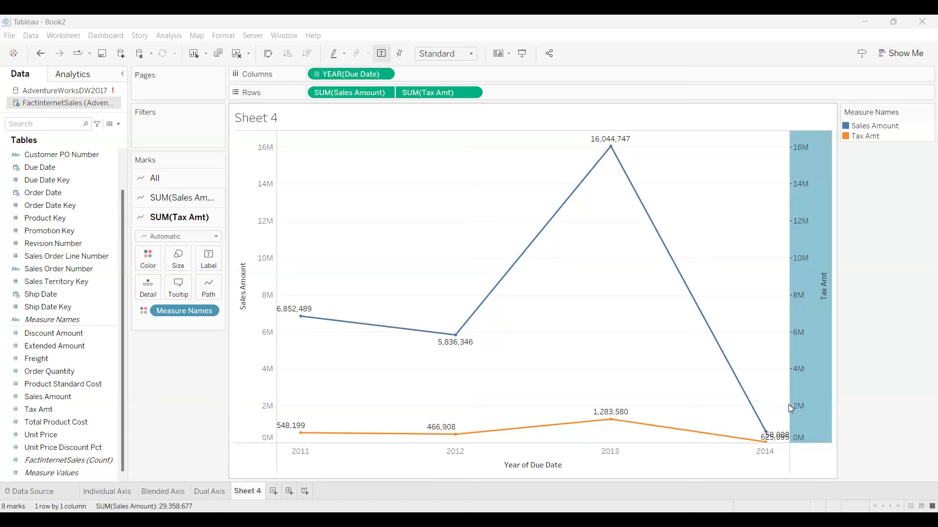
# Review the Individual Axis, Blended Axis and Dual Axis worksheets with the chart suggestions open
pyautogui.click(902, 51)
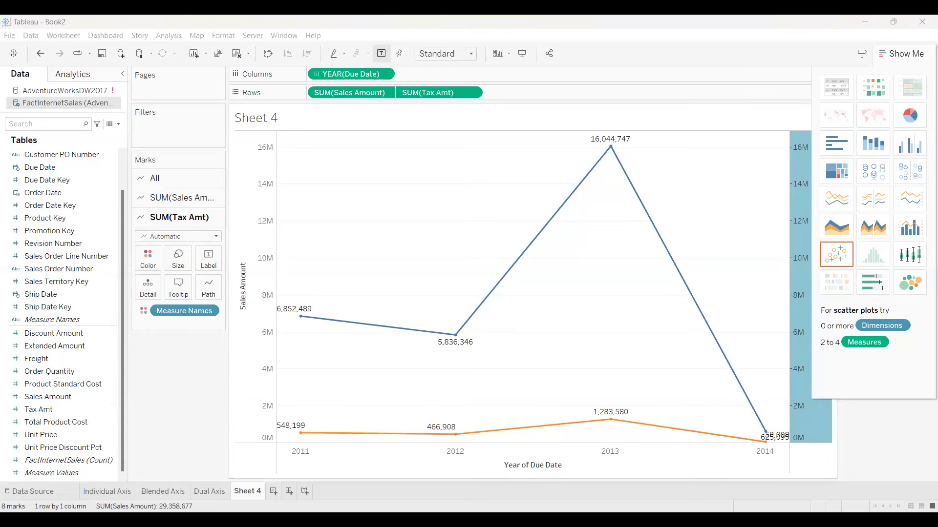
pyautogui.click(110, 497)
pyautogui.click(153, 495)
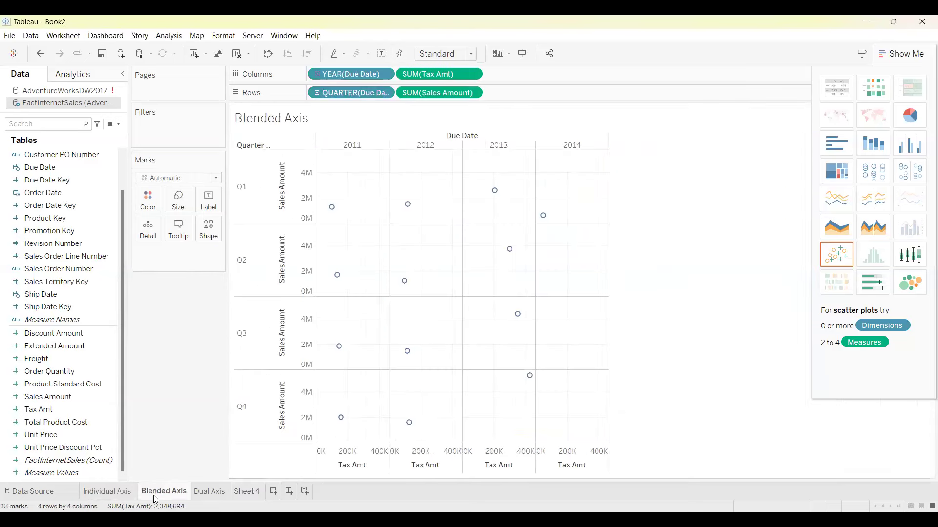
pyautogui.click(204, 492)
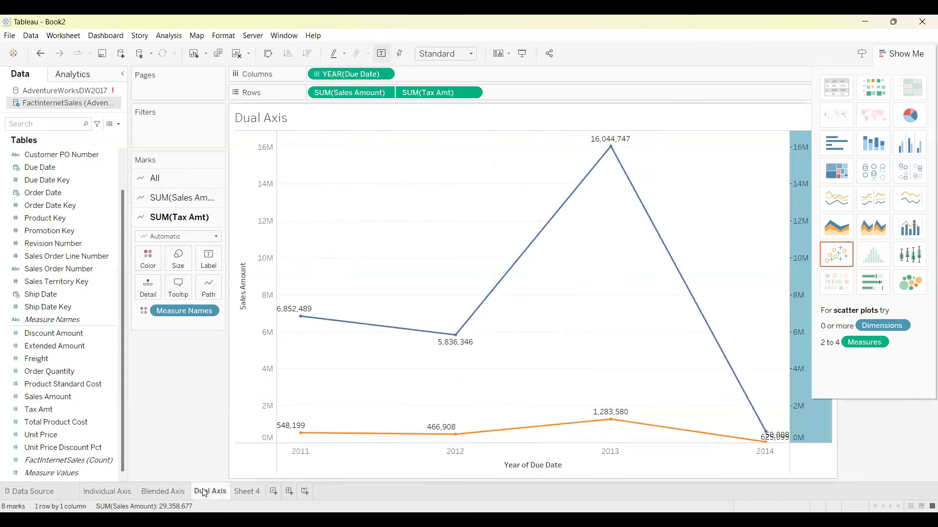
# Add a blank dashboard, look back through the worksheets, and delete the dashboard
pyautogui.click(289, 492)
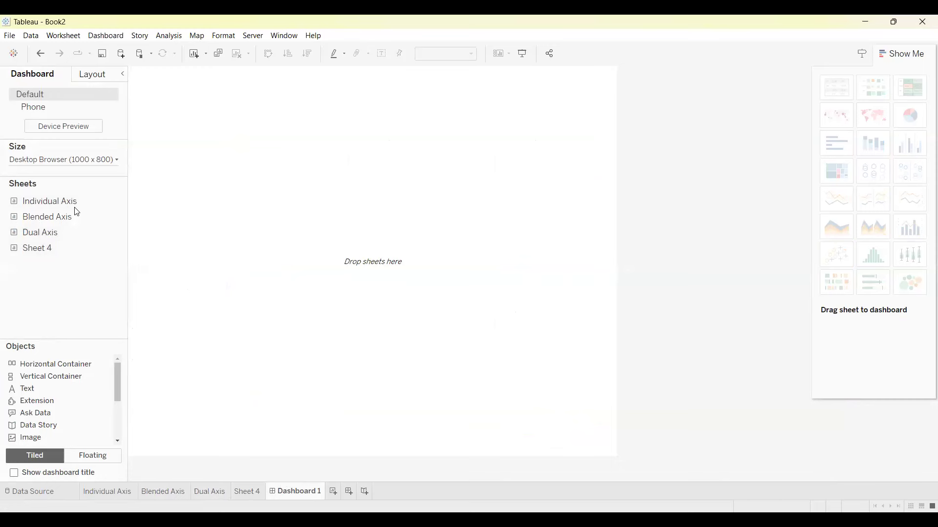
pyautogui.click(244, 490)
pyautogui.click(211, 492)
pyautogui.click(151, 492)
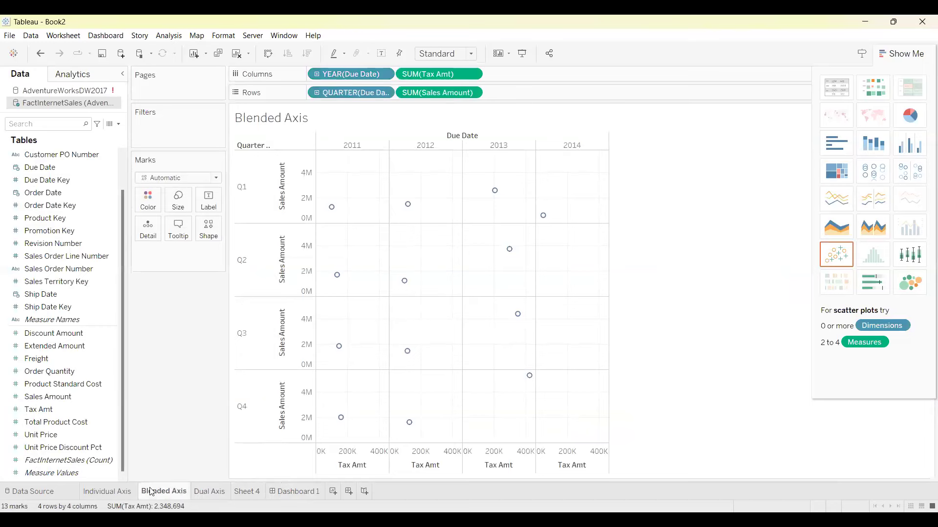
pyautogui.click(116, 491)
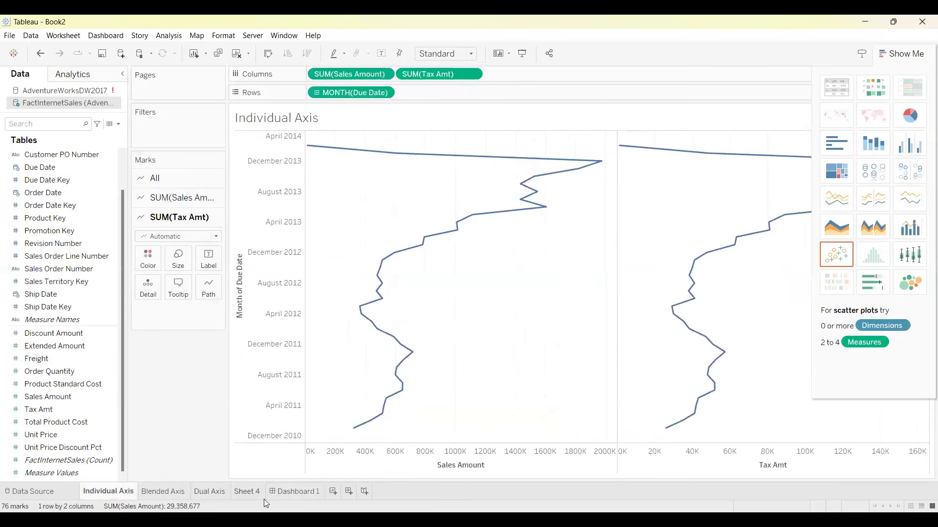
pyautogui.click(302, 491)
pyautogui.rightClick(302, 491)
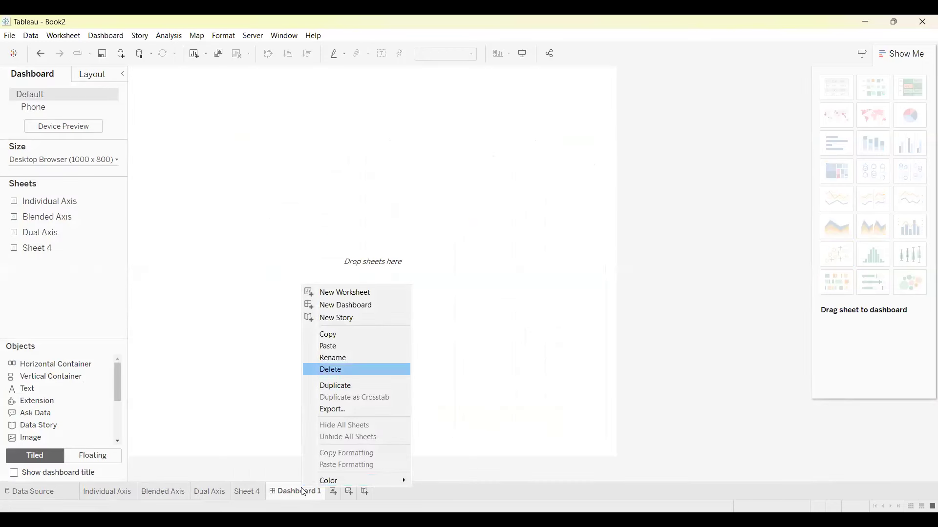
pyautogui.press('Return')
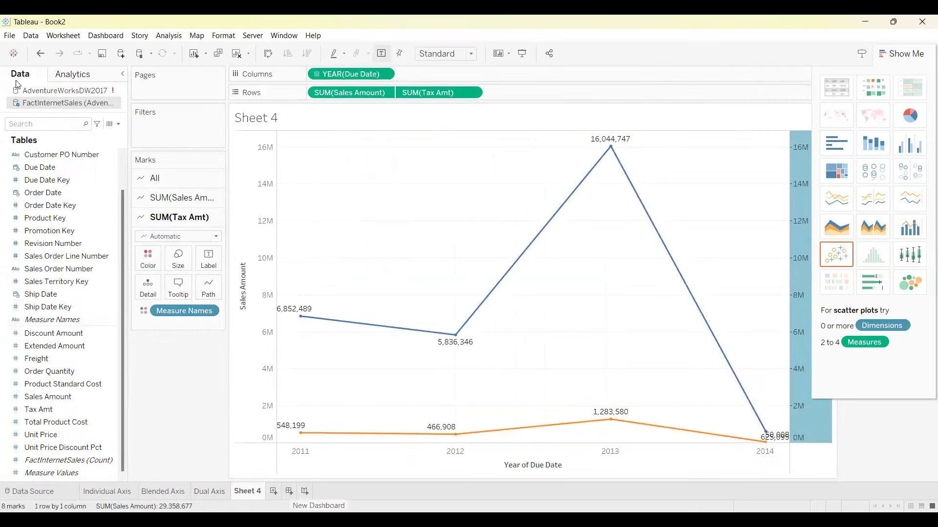
# Create a new blank dashboard in the workbook
pyautogui.click(12, 38)
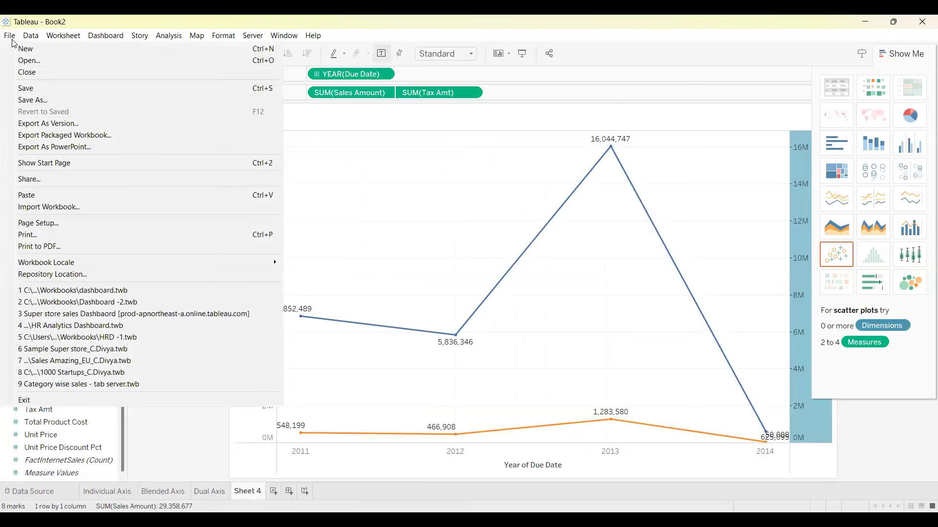
pyautogui.moveTo(31, 35)
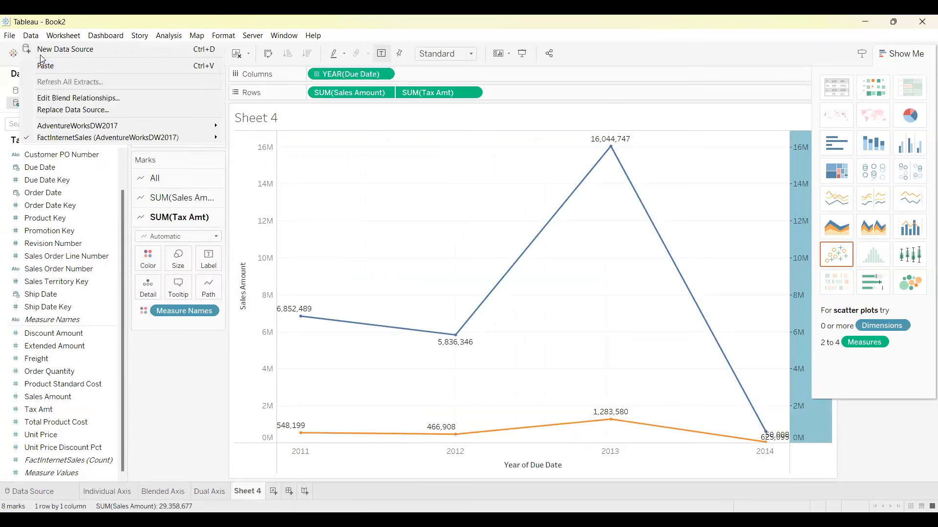
pyautogui.press('Escape')
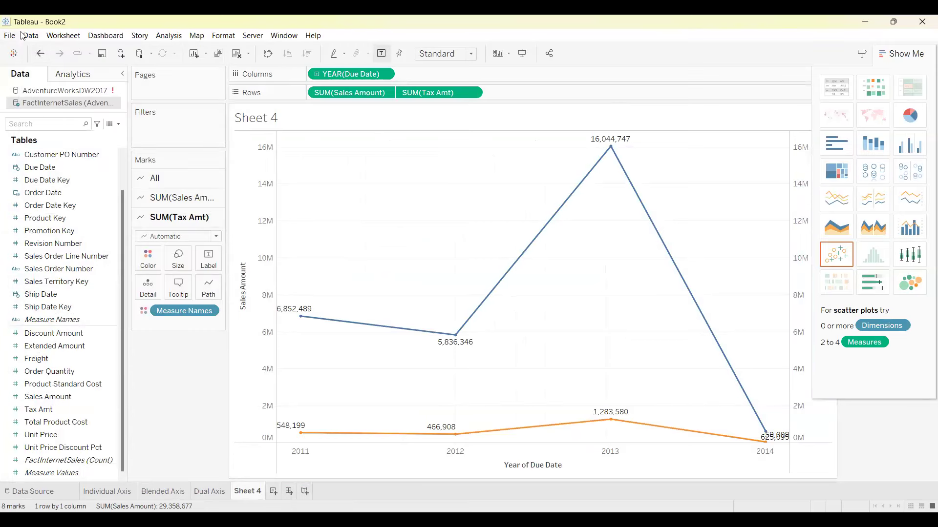
pyautogui.click(105, 39)
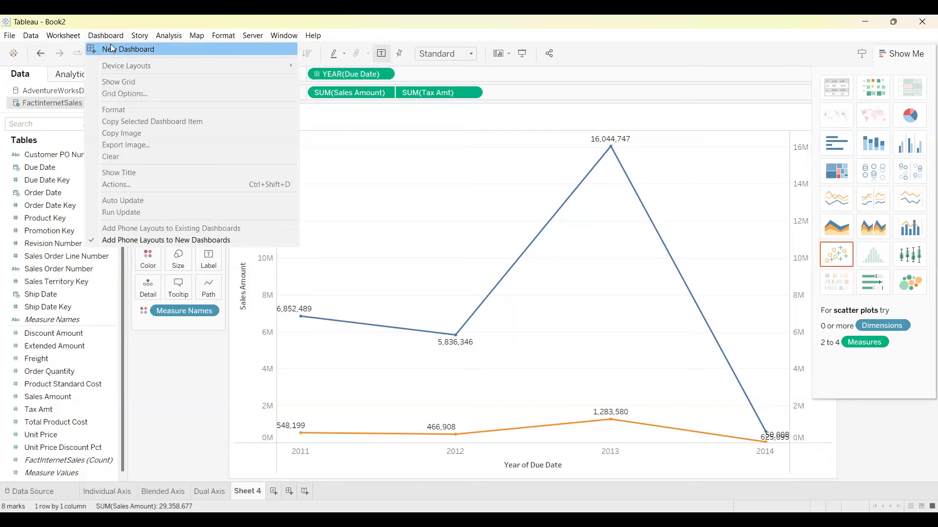
pyautogui.click(113, 48)
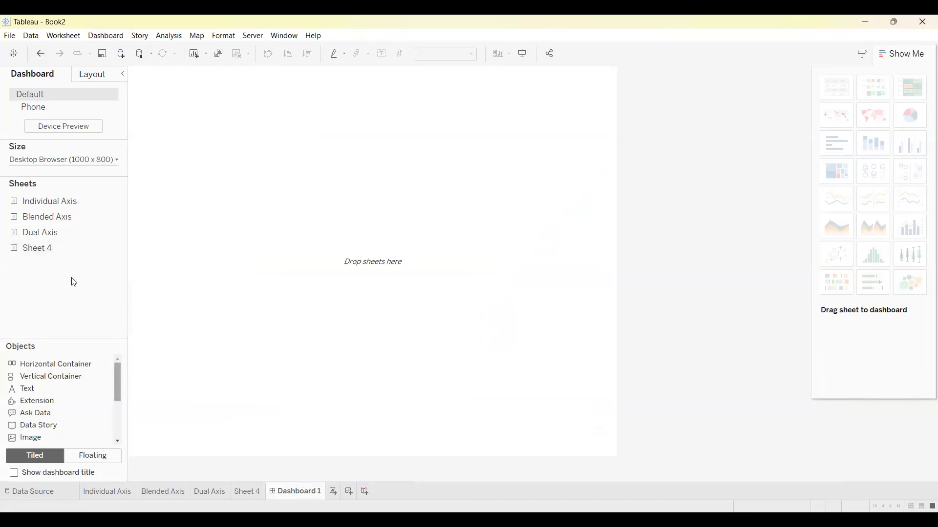
# Review the Individual Axis, Blended Axis, Dual Axis and Sheet 4 worksheets and return to Dashboard 1
pyautogui.click(116, 492)
pyautogui.click(161, 492)
pyautogui.click(217, 492)
pyautogui.click(242, 492)
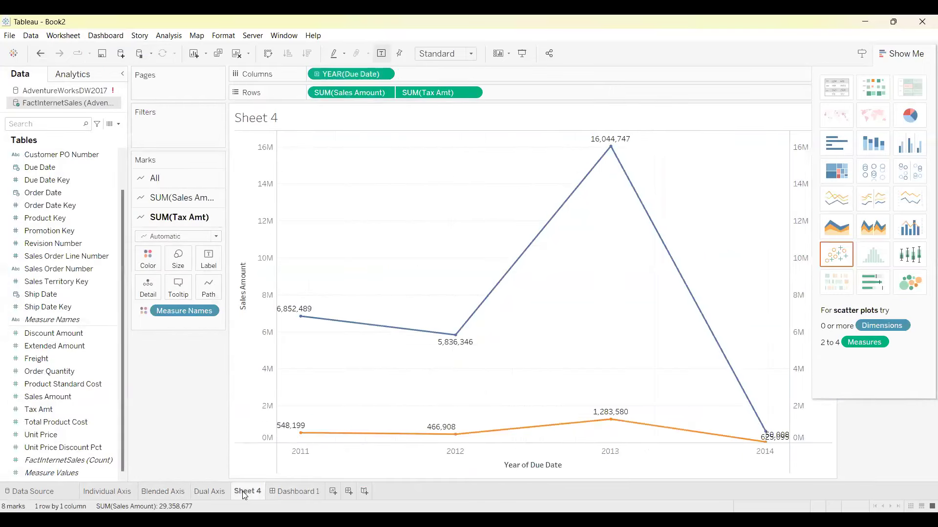
pyautogui.click(313, 494)
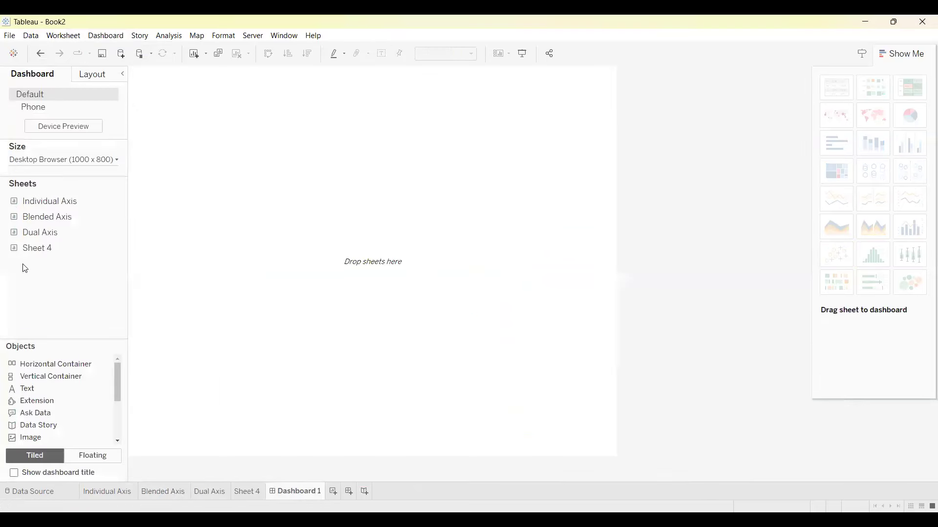
# Add the Individual Axis, Blended Axis, Dual Axis and Sheet 4 worksheets to Dashboard 1 as tiled views
pyautogui.moveTo(44, 205); pyautogui.dragTo(43, 206)
pyautogui.doubleClick(44, 206)
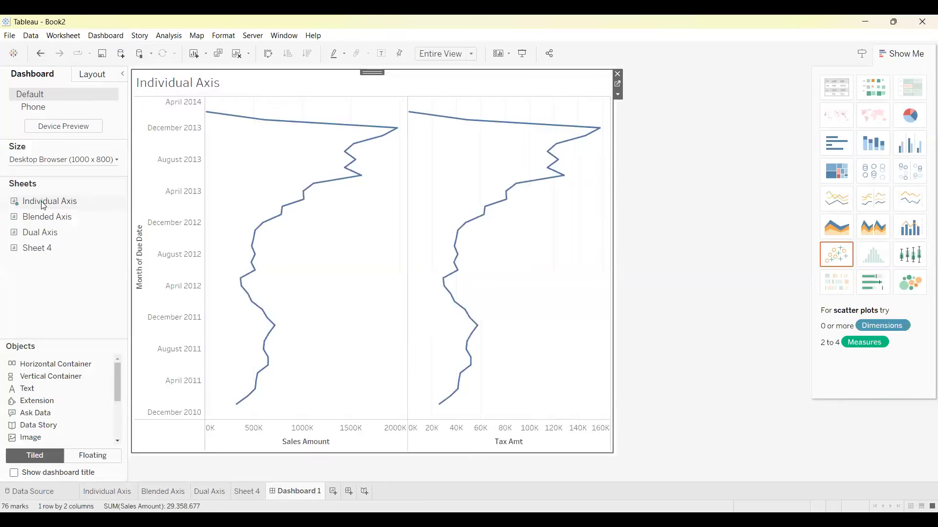
pyautogui.doubleClick(71, 220)
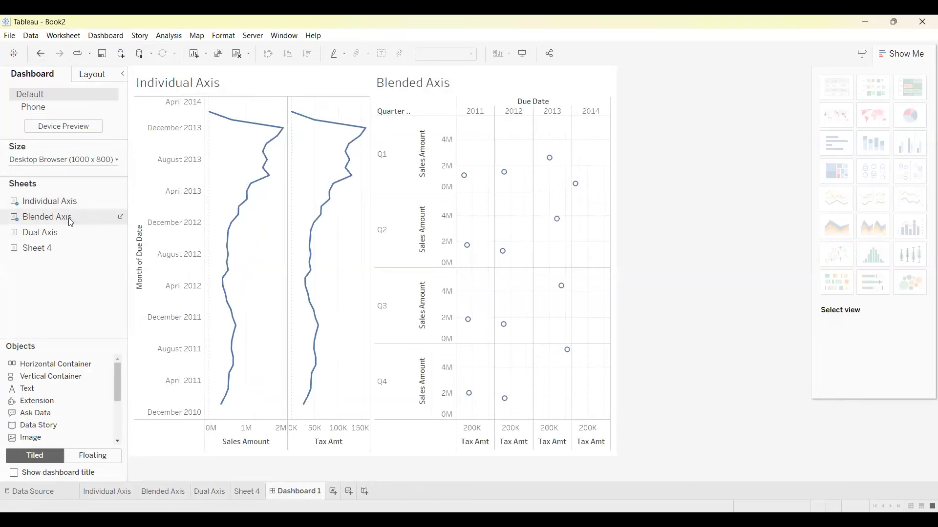
pyautogui.doubleClick(65, 231)
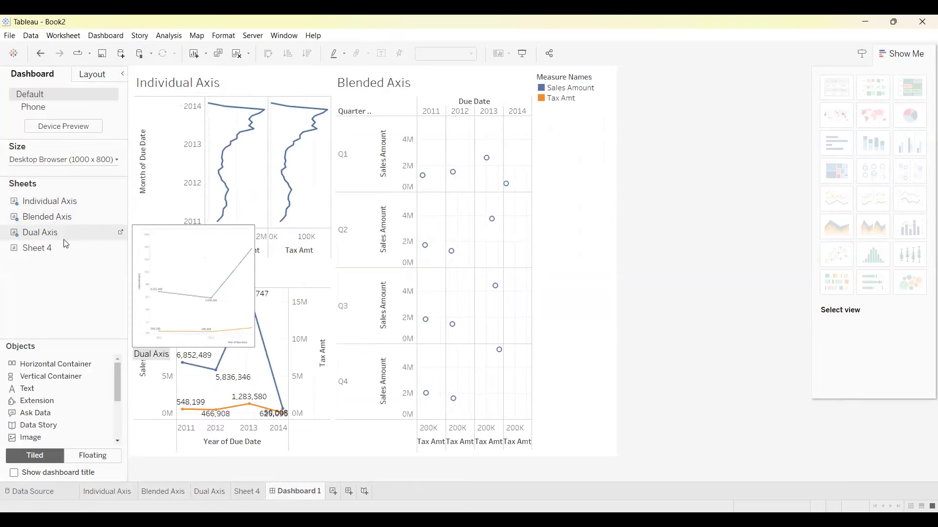
pyautogui.doubleClick(66, 249)
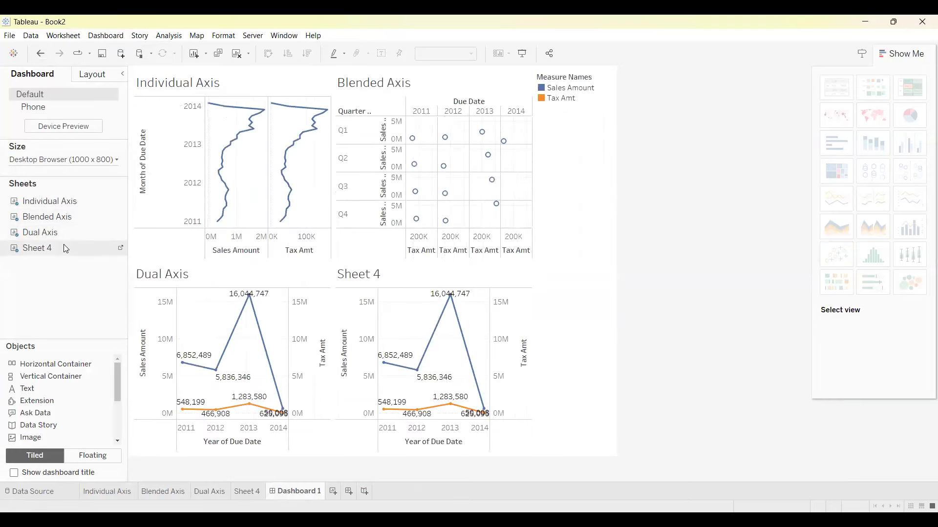
pyautogui.moveTo(66, 249); pyautogui.dragTo(378, 434)
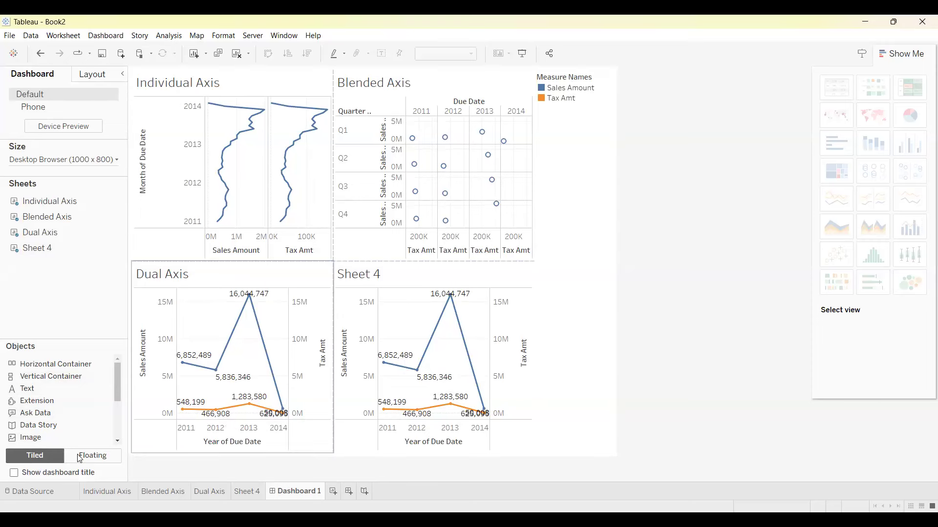
pyautogui.click(357, 112)
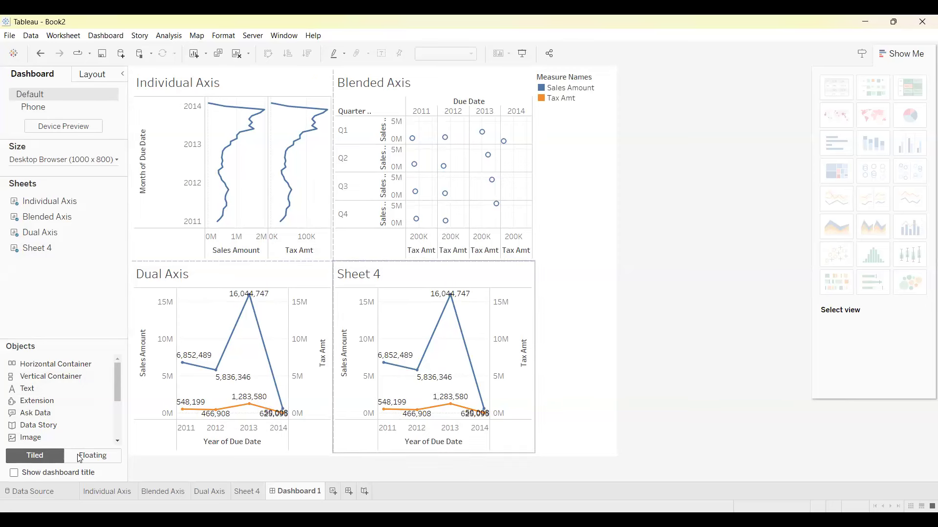
pyautogui.press('Escape')
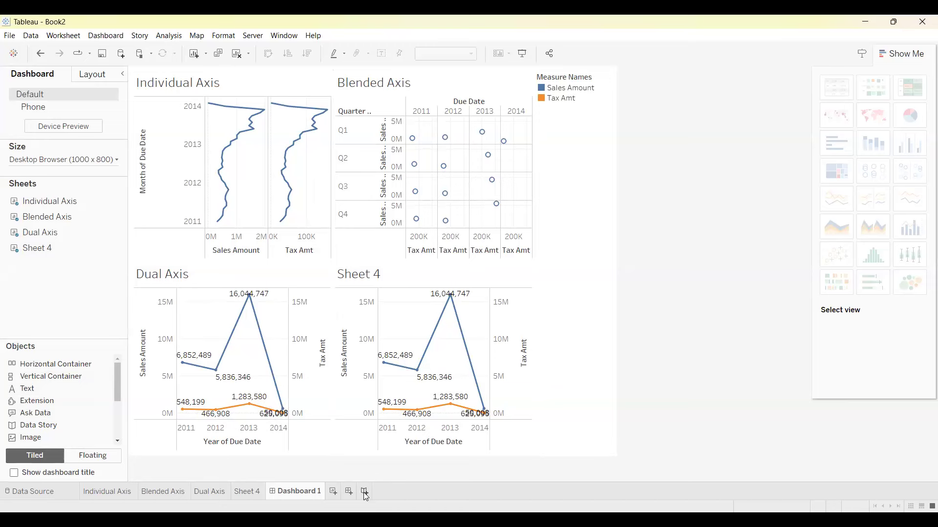
# Create a new blank story and preview the Dual Axis, Individual Axis and Dashboard 1 thumbnails available for it
pyautogui.click(365, 492)
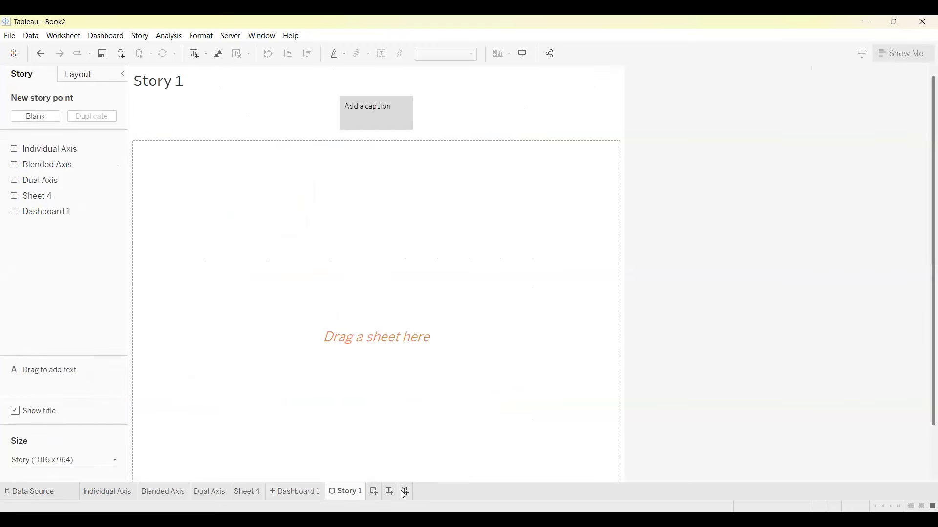
pyautogui.doubleClick(40, 180)
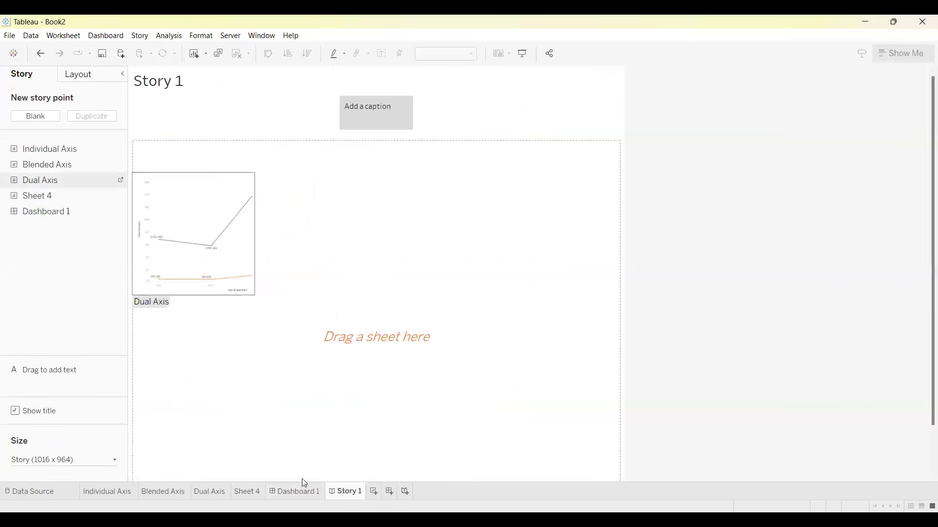
pyautogui.hotkey('ctrl', 'z')
pyautogui.doubleClick(57, 203)
pyautogui.doubleClick(74, 148)
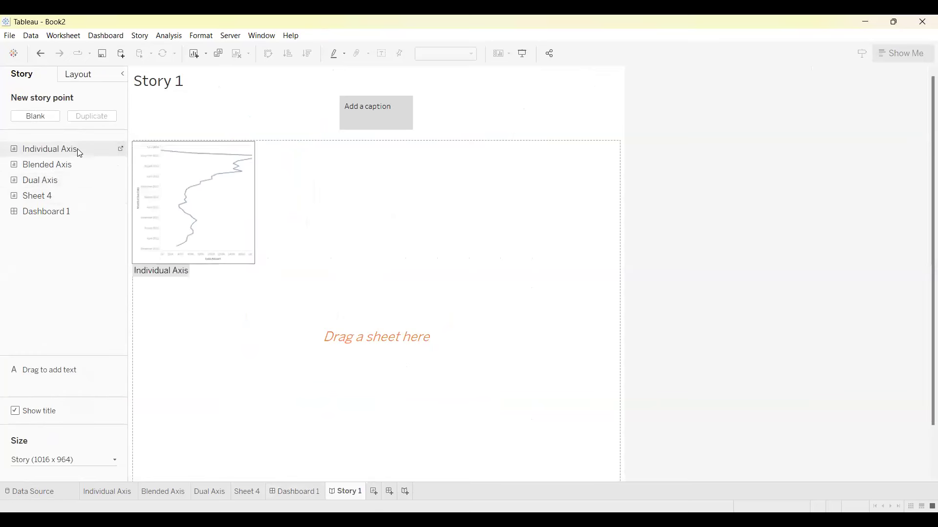
pyautogui.doubleClick(64, 214)
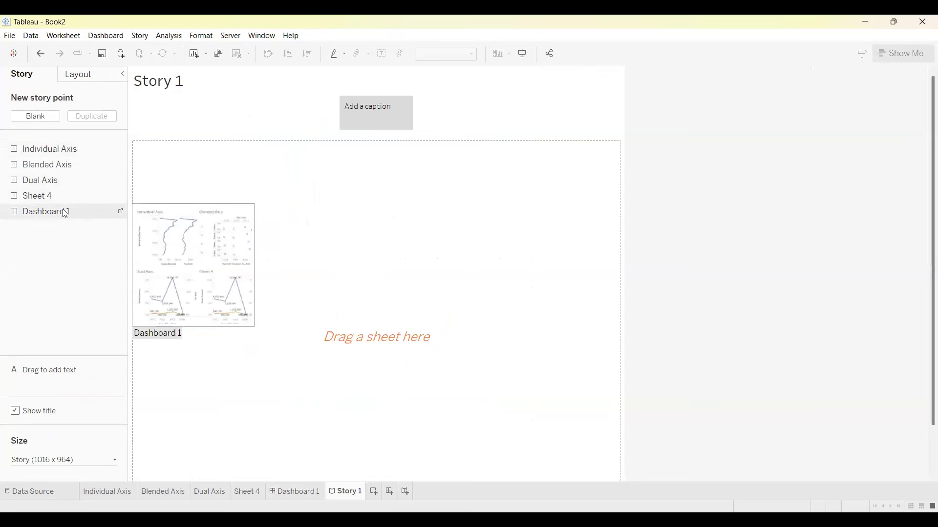
pyautogui.hotkey('ctrl', 'z')
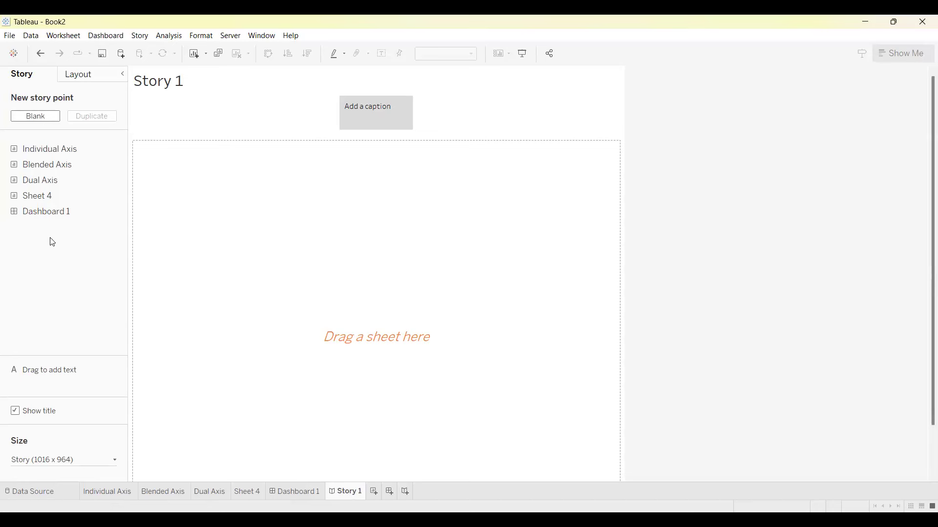
# Add Individual Axis, Blended Axis, Dual Axis, Sheet 4 and Dashboard 1 to Story 1 as separate story points
pyautogui.doubleClick(51, 154)
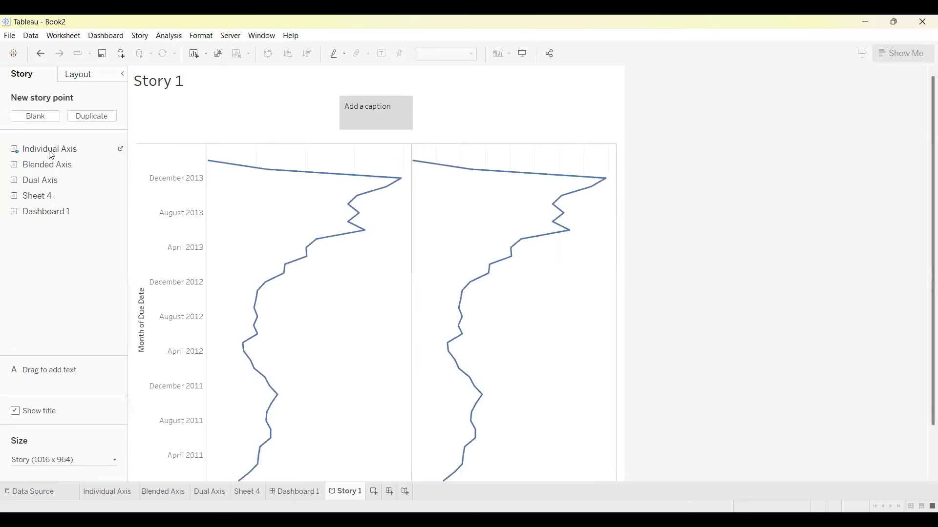
pyautogui.doubleClick(52, 170)
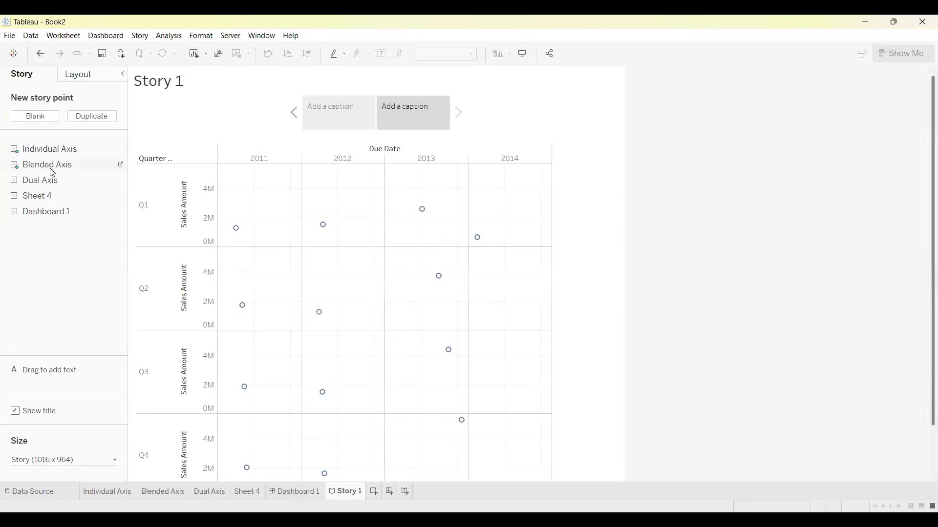
pyautogui.doubleClick(52, 182)
pyautogui.doubleClick(52, 196)
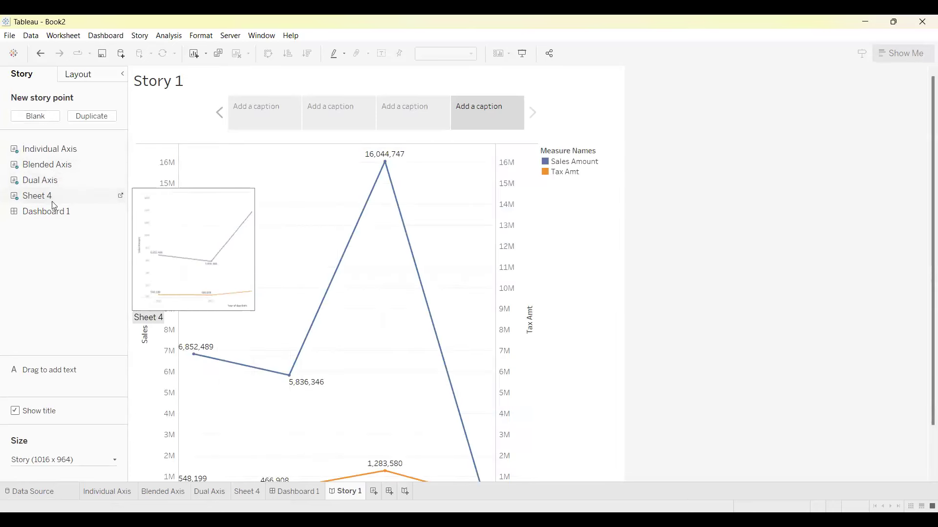
pyautogui.doubleClick(55, 213)
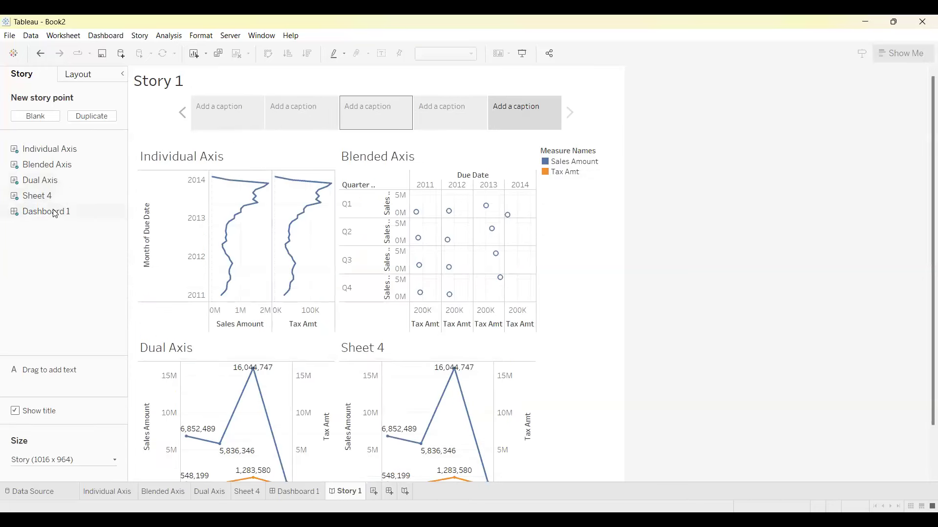
# Return to the first story point of Story 1 and look through the neighbouring story points' caption boxes
pyautogui.press('Home')
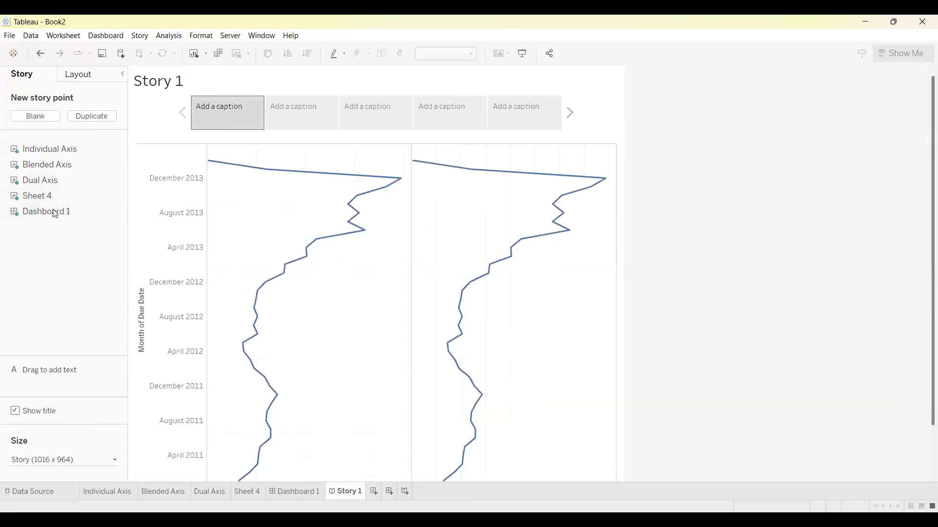
pyautogui.press('Right')
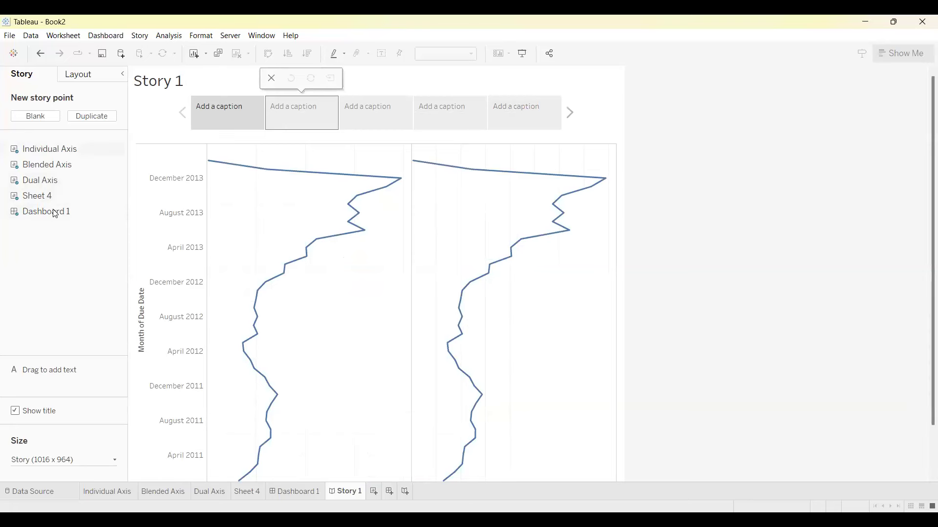
pyautogui.press('Right')
pyautogui.press('Right')
pyautogui.press('Escape')
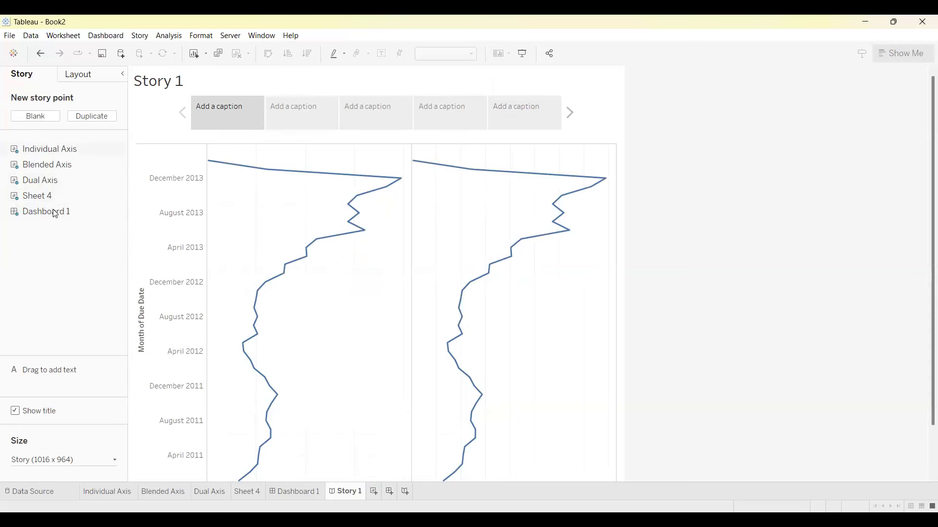